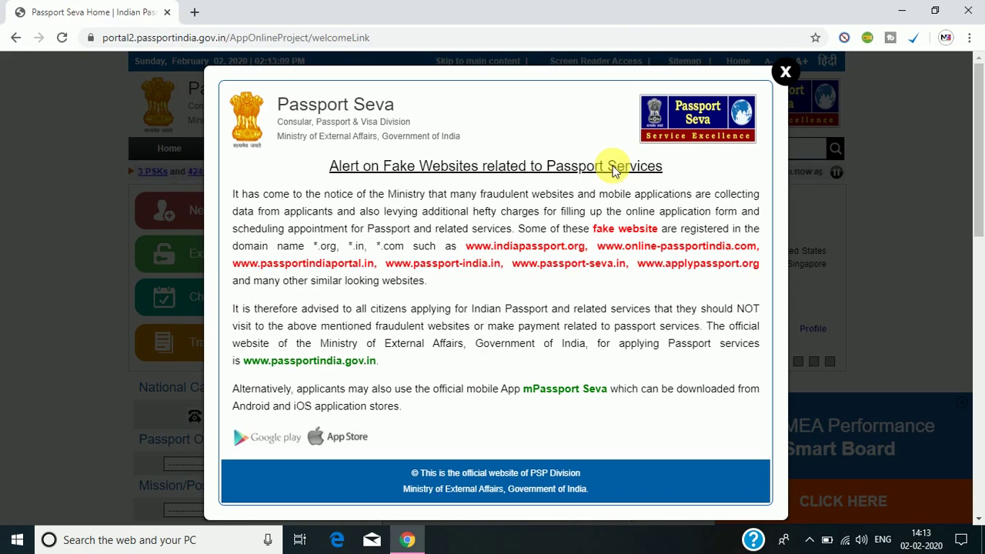
Close the 'Alert on Fake Websites' warning popup.
{"action": "left_click", "coordinate": [785, 74]}
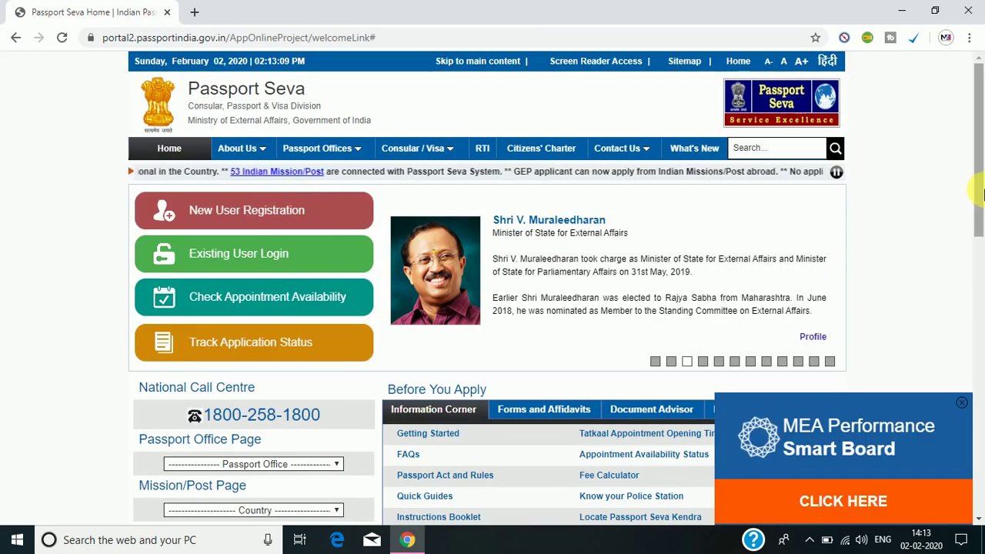
Close the MEA Performance Smart Board ad and go to New User Registration.
{"action": "left_click", "coordinate": [961, 403]}
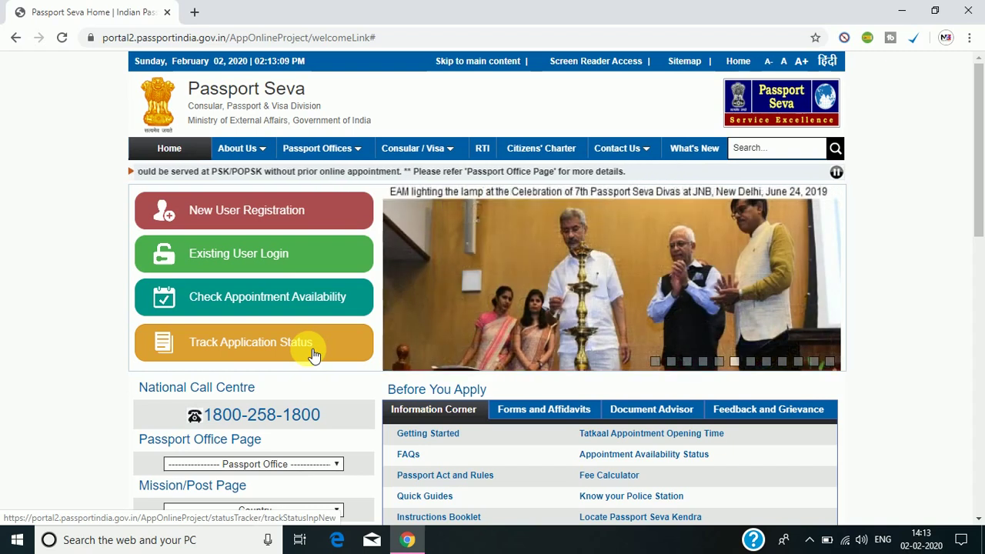
{"action": "left_click", "coordinate": [277, 212]}
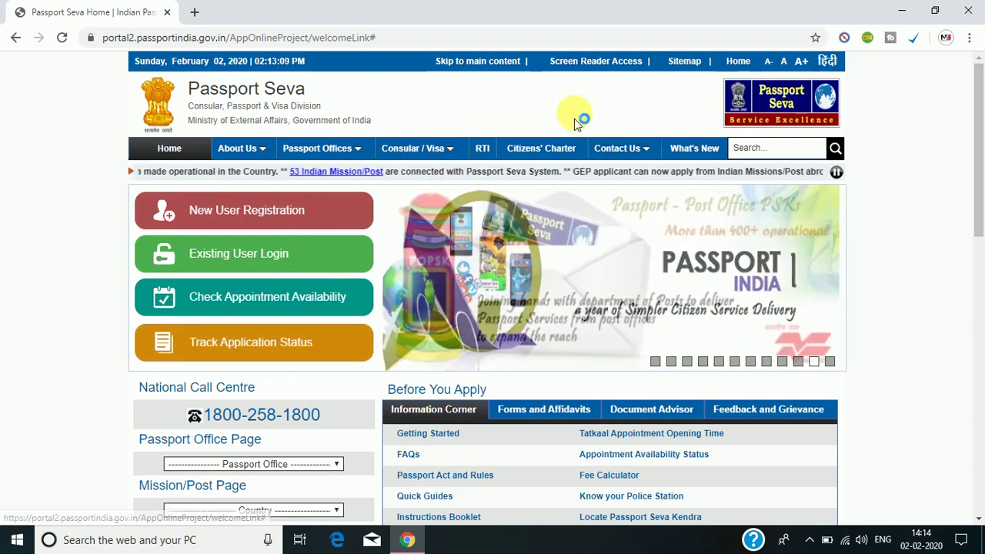
{"action": "left_click", "coordinate": [268, 210]}
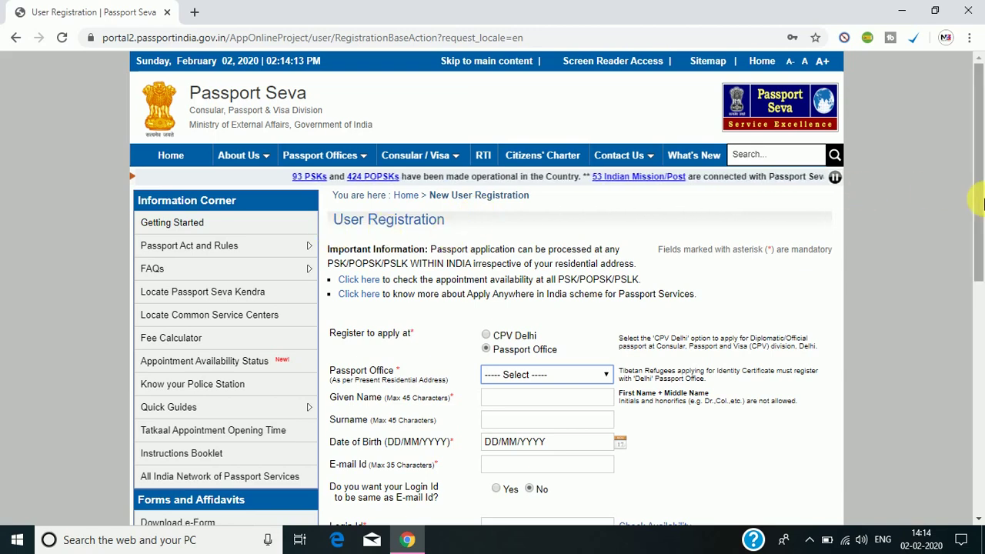
Register to apply at a Passport Office rather than CPV Delhi, and expand the office dropdown.
{"action": "left_click_drag", "start_coordinate": [975, 202], "coordinate": [981, 243]}
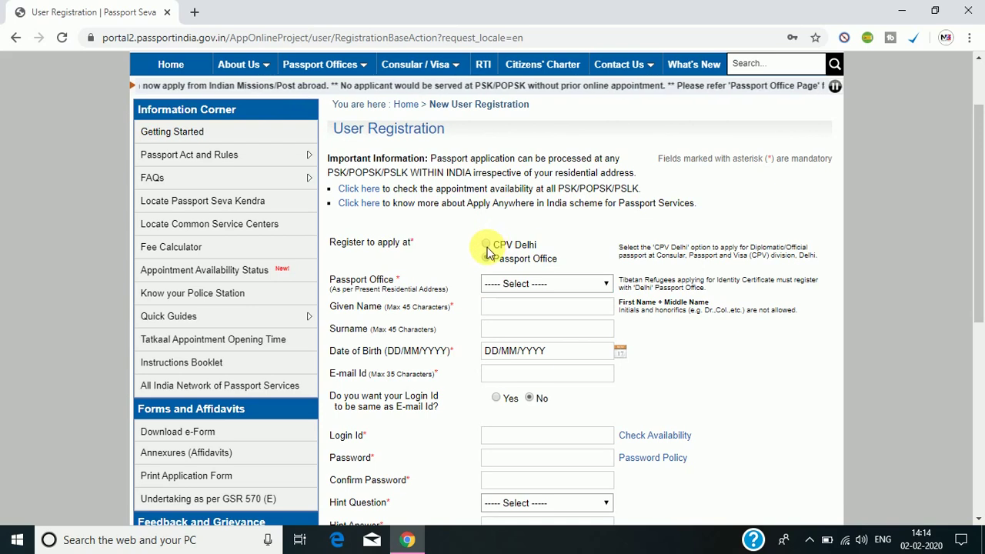
{"action": "left_click", "coordinate": [487, 245]}
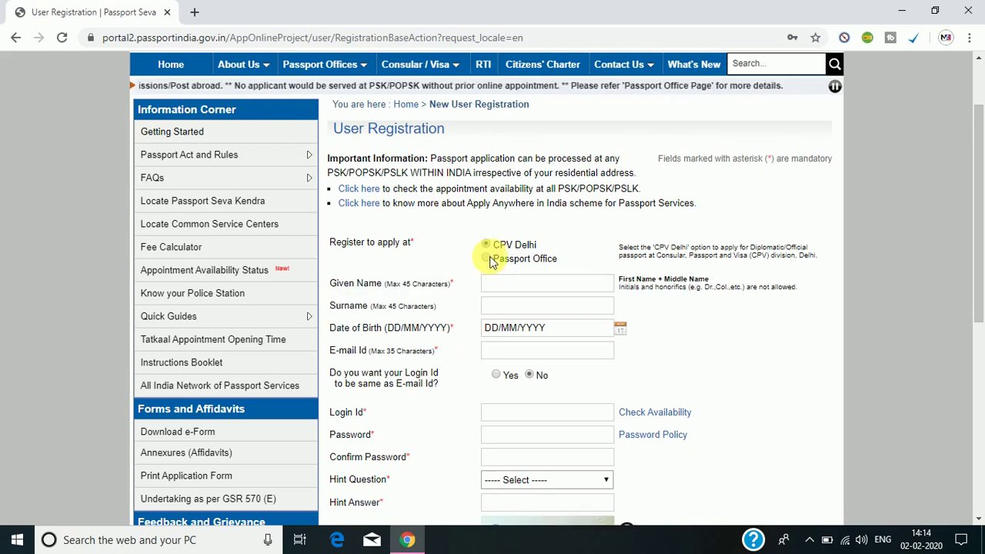
{"action": "left_click", "coordinate": [488, 258]}
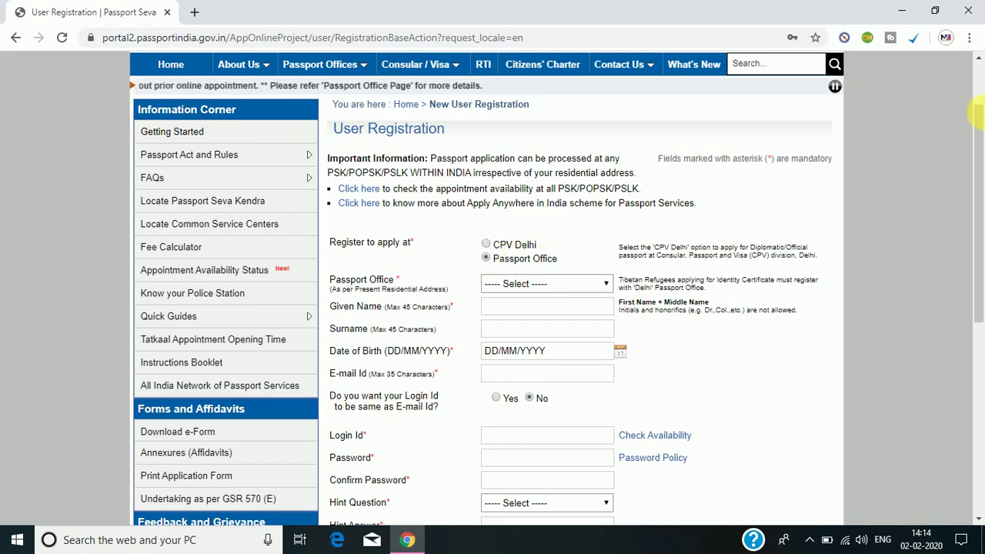
{"action": "left_click_drag", "start_coordinate": [979, 115], "coordinate": [979, 162]}
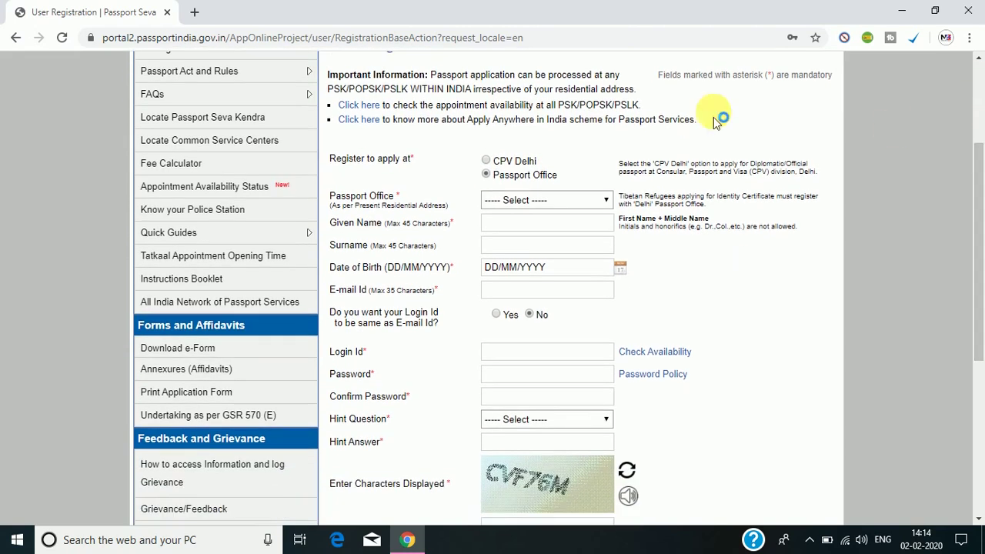
{"action": "left_click", "coordinate": [558, 199]}
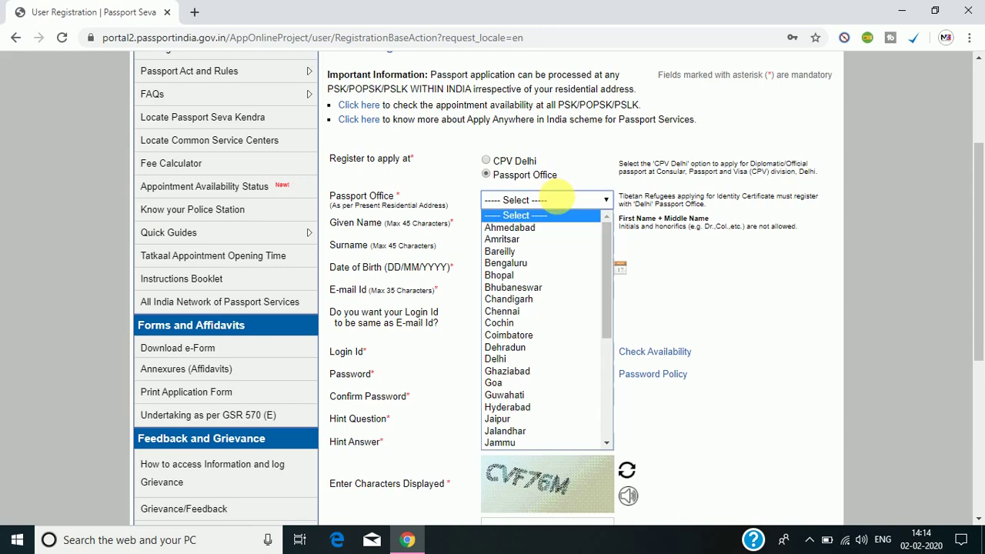
Pick Guwahati from the Passport Office list.
{"action": "key", "text": "Down"}
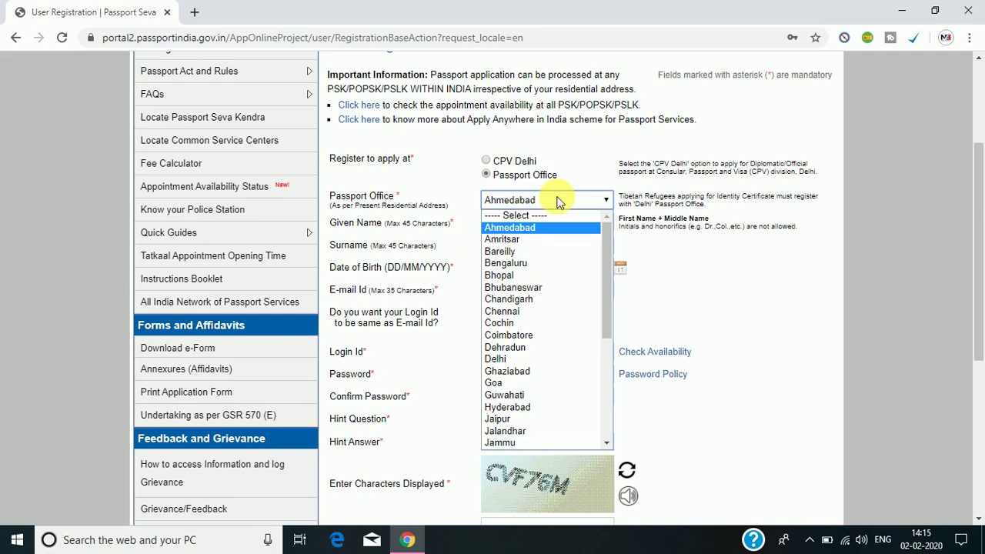
{"action": "key", "text": "Down"}
{"action": "key", "text": "s"}
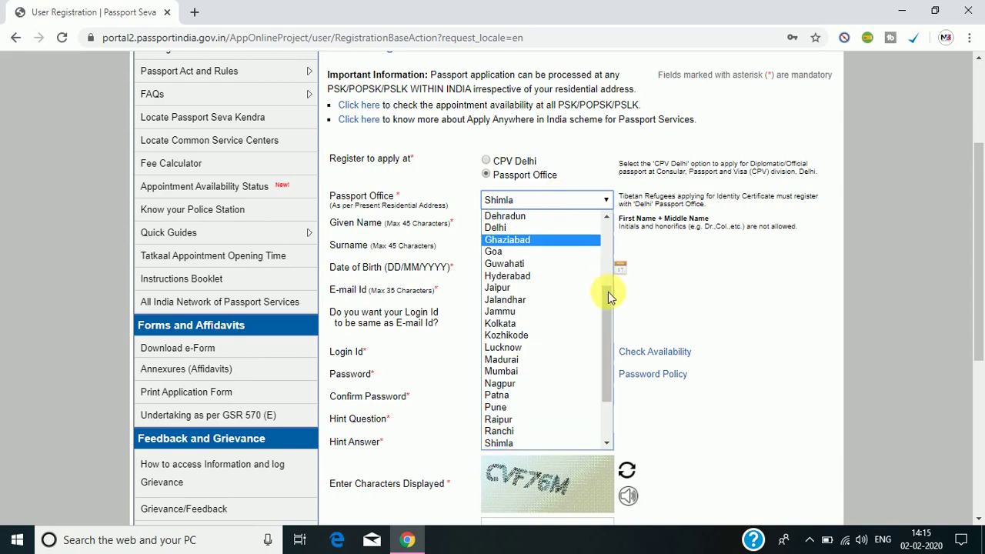
{"action": "left_click_drag", "start_coordinate": [608, 297], "coordinate": [618, 209]}
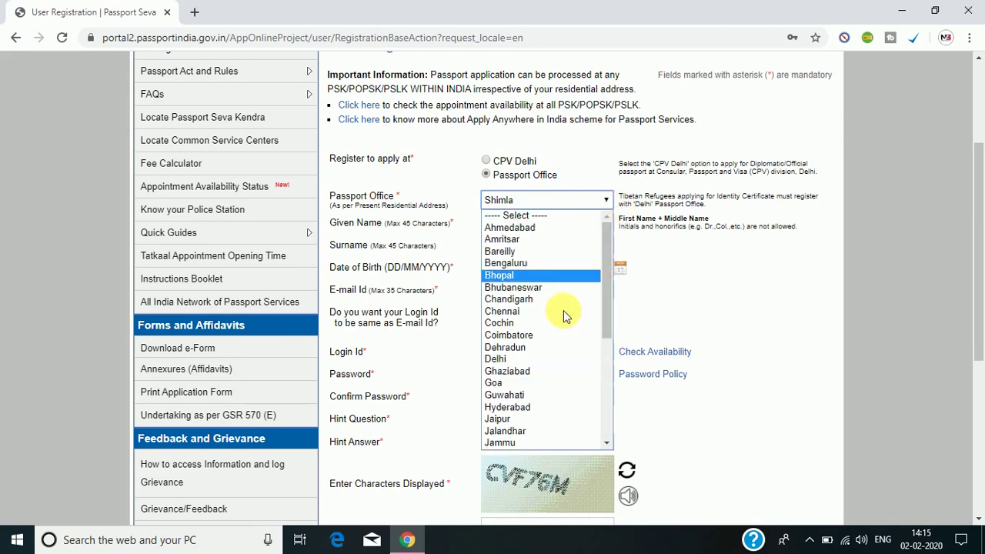
{"action": "left_click", "coordinate": [530, 395]}
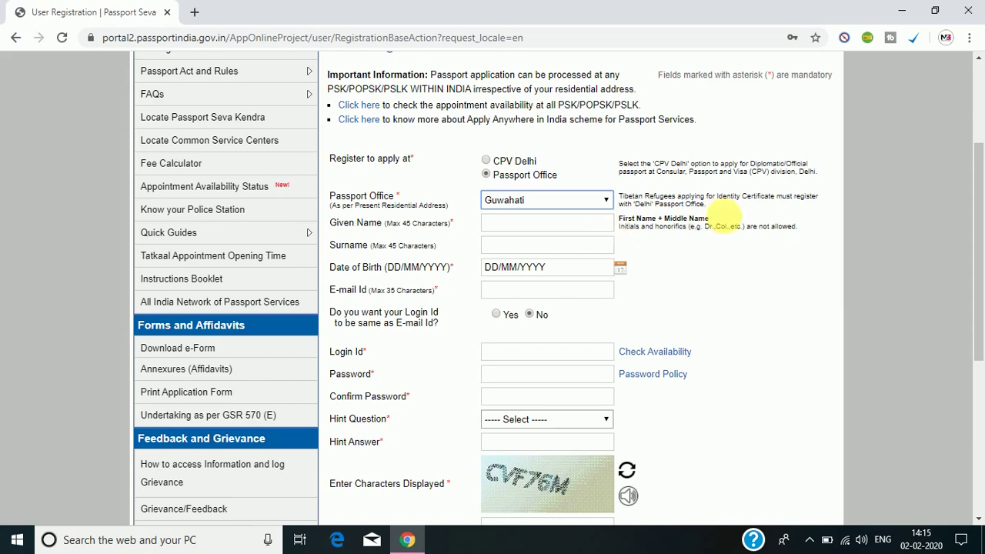
Replace the autofilled text in Given Name with the applicant's given name.
{"action": "left_click", "coordinate": [560, 225]}
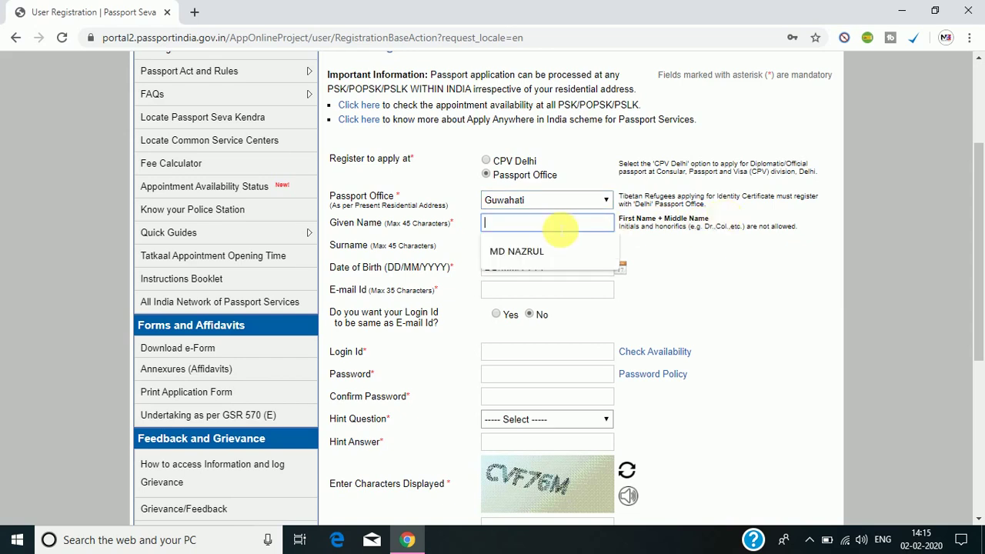
{"action": "left_click", "coordinate": [549, 252]}
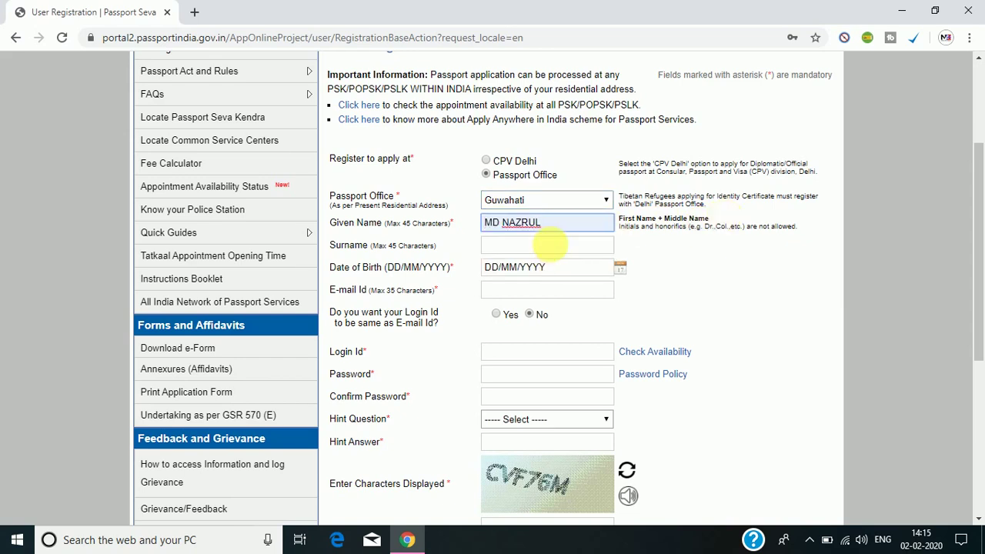
{"action": "key", "text": "BackSpace"}
{"action": "key", "text": "BackSpace"}
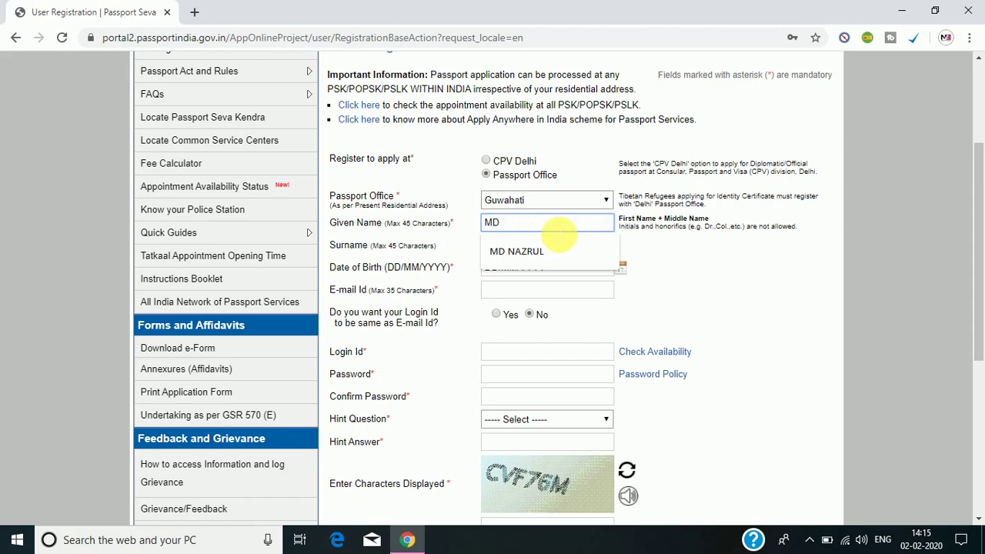
{"action": "key", "text": "BackSpace"}
{"action": "key", "text": "BackSpace"}
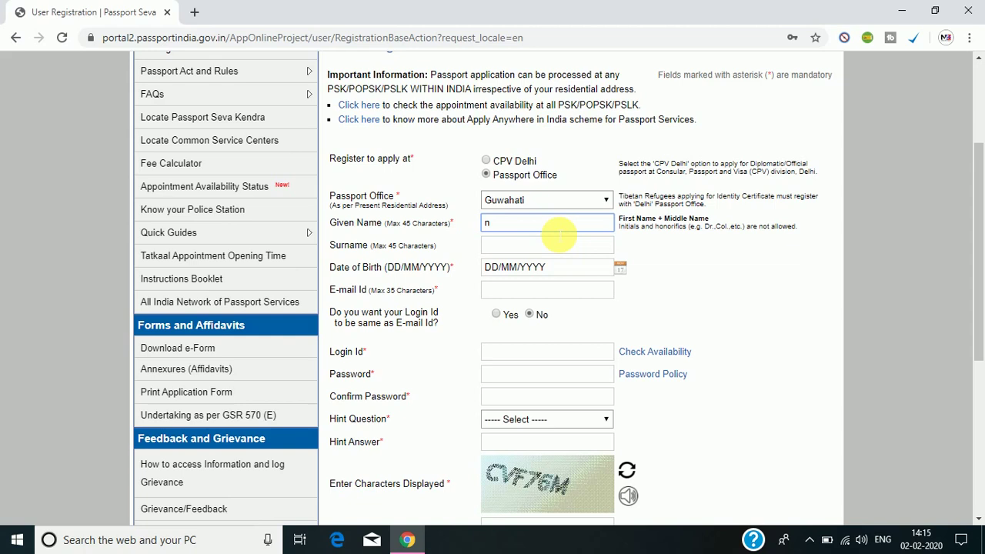
{"action": "type", "text": "naxjhxk nbvsjvjh"}
{"action": "key", "text": "BackSpace"}
{"action": "key", "text": "BackSpace"}
{"action": "key", "text": "BackSpace"}
{"action": "key", "text": "BackSpace"}
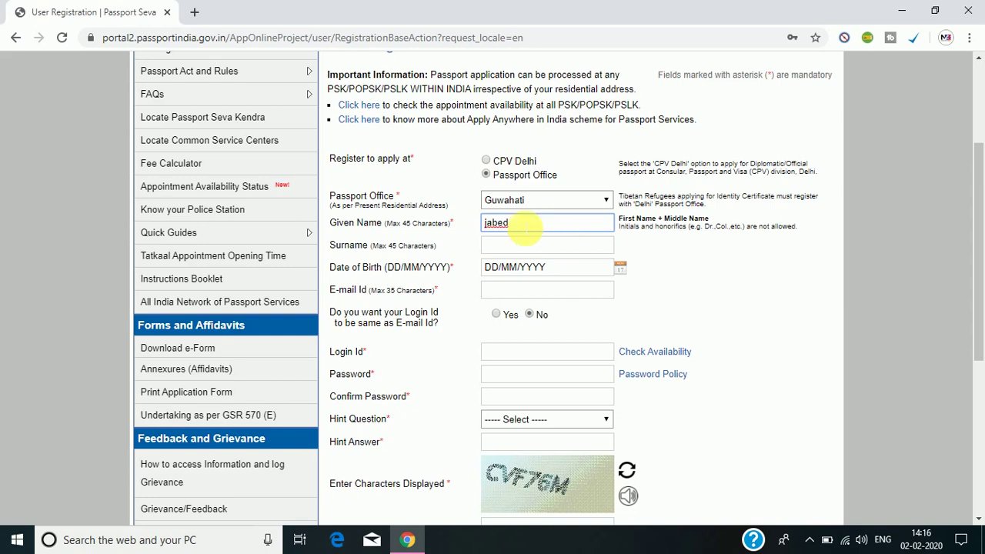
Enter the applicant's surname in the Surname field.
{"action": "left_click", "coordinate": [524, 245]}
{"action": "type", "text": "ali"}
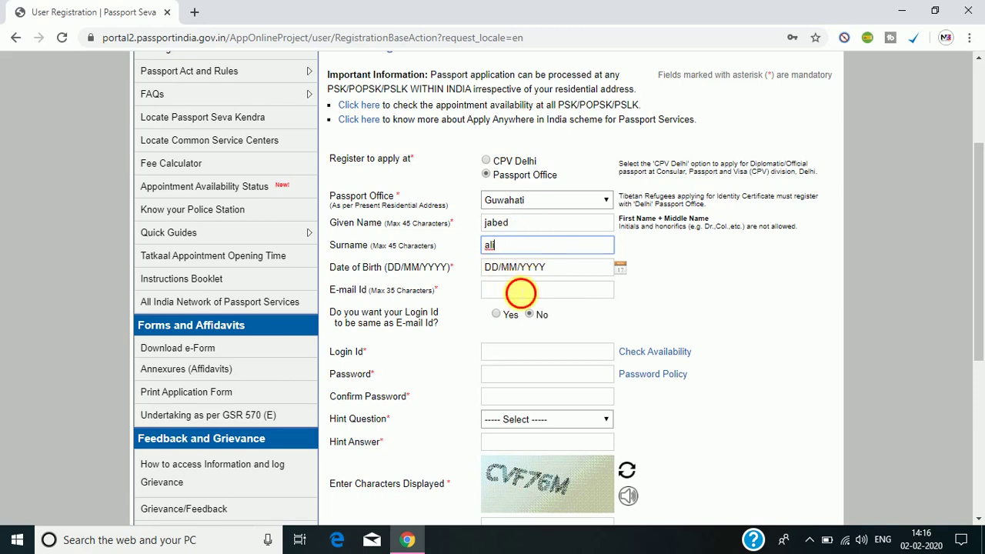
{"action": "left_click", "coordinate": [520, 290]}
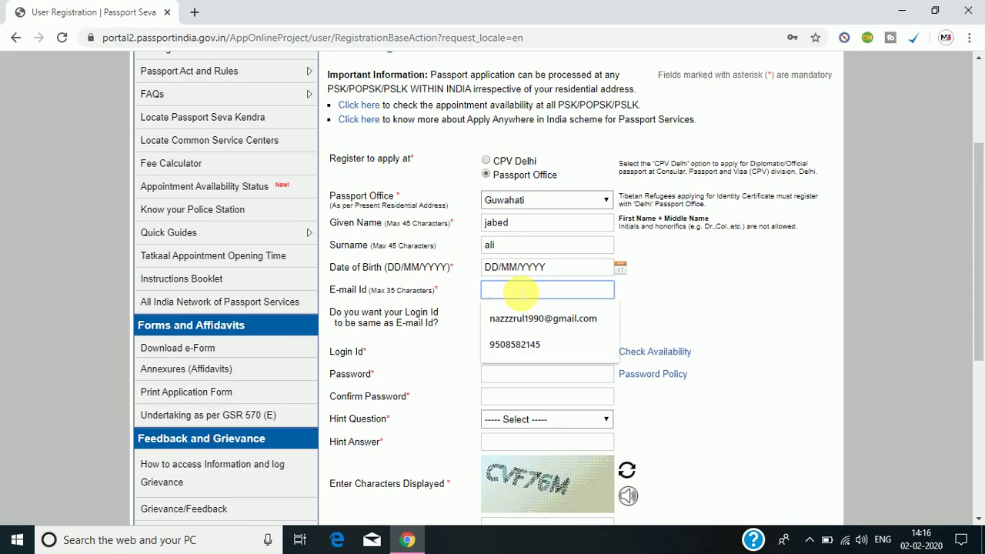
Pick 1 February 1990 in the Date of Birth calendar.
{"action": "left_click", "coordinate": [620, 269]}
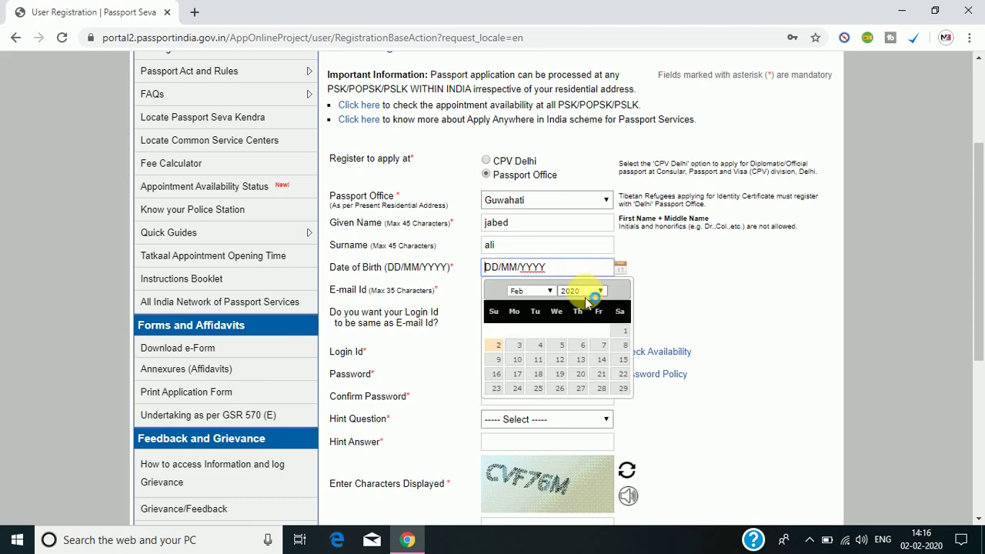
{"action": "left_click", "coordinate": [585, 292]}
{"action": "key", "text": "Up"}
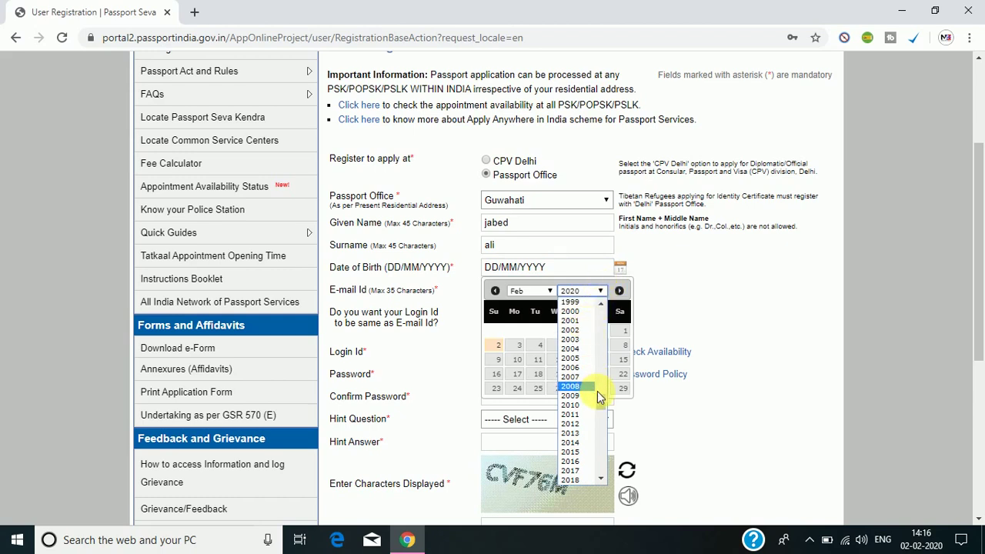
{"action": "left_click_drag", "start_coordinate": [600, 403], "coordinate": [604, 383]}
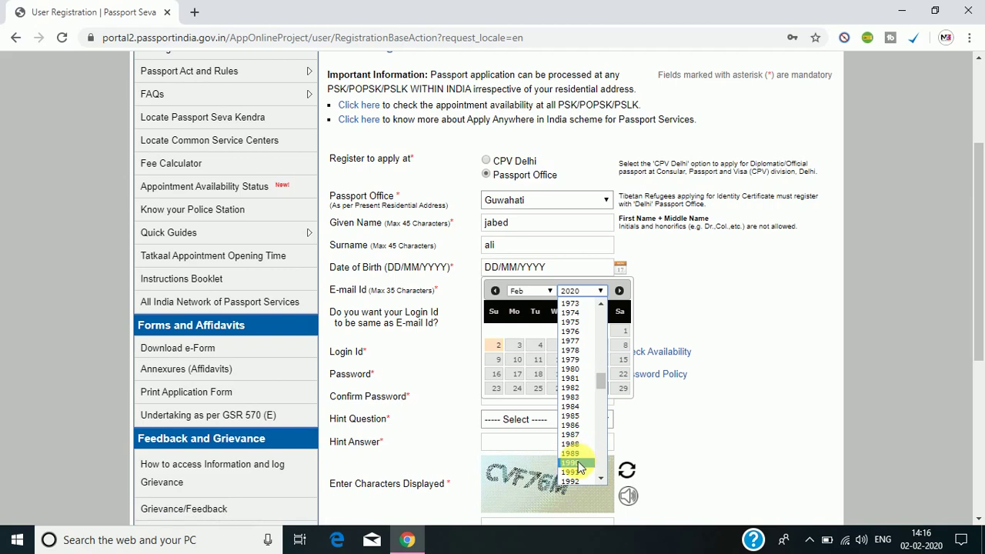
{"action": "left_click", "coordinate": [572, 462]}
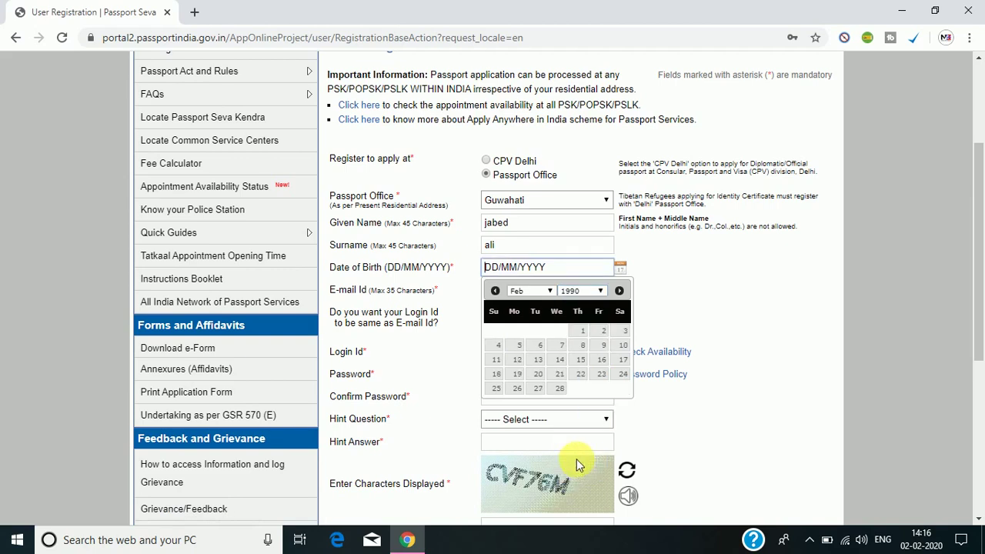
{"action": "left_click", "coordinate": [538, 291]}
{"action": "left_click", "coordinate": [527, 313]}
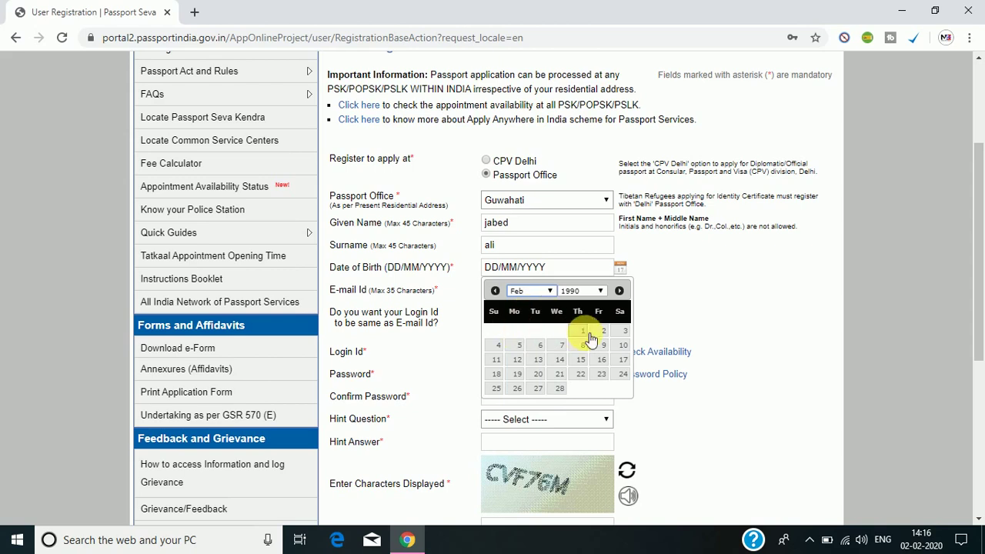
{"action": "left_click", "coordinate": [582, 331]}
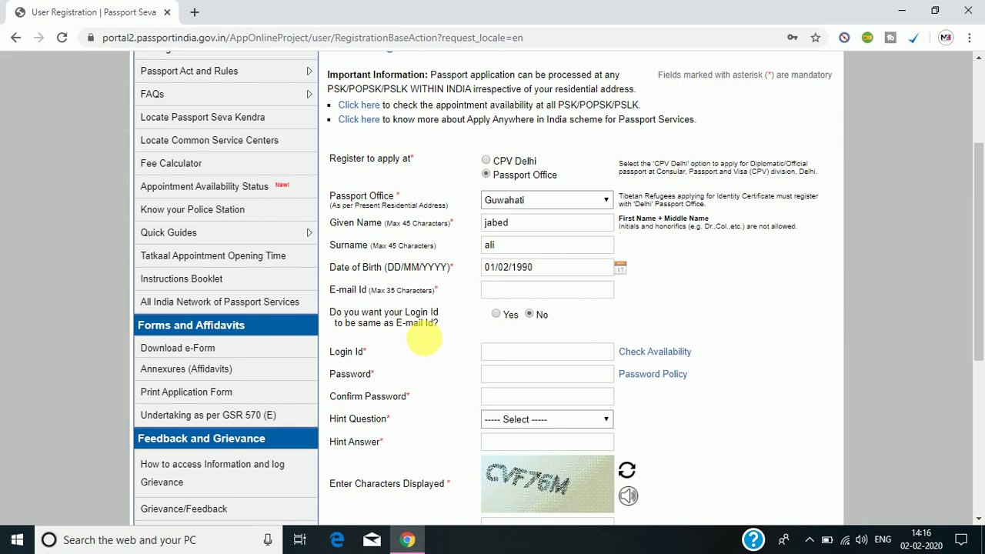
Enter the applicant's Gmail address and set 'Login Id same as E-mail Id' to Yes.
{"action": "left_click", "coordinate": [496, 314]}
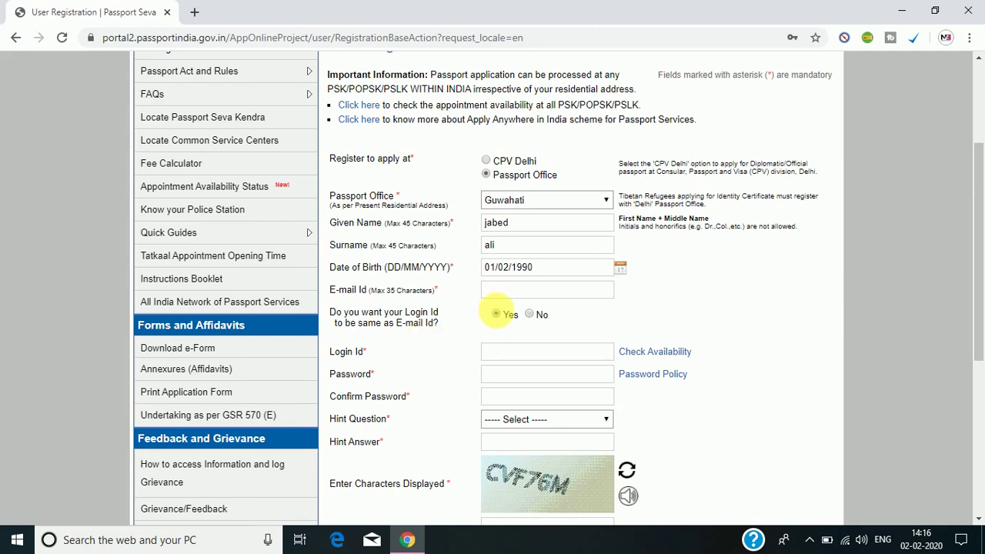
{"action": "left_click", "coordinate": [529, 315]}
{"action": "left_click", "coordinate": [496, 314]}
{"action": "left_click", "coordinate": [504, 289]}
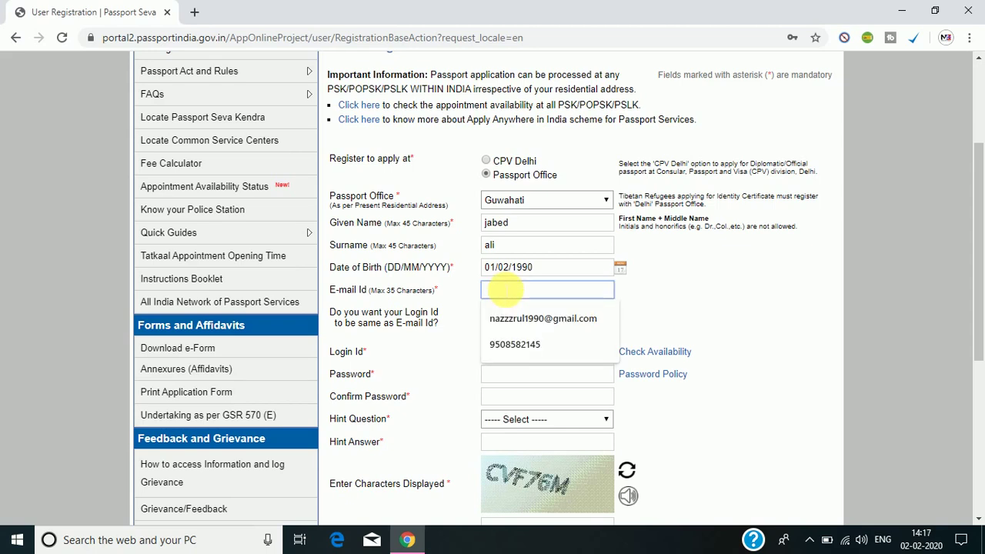
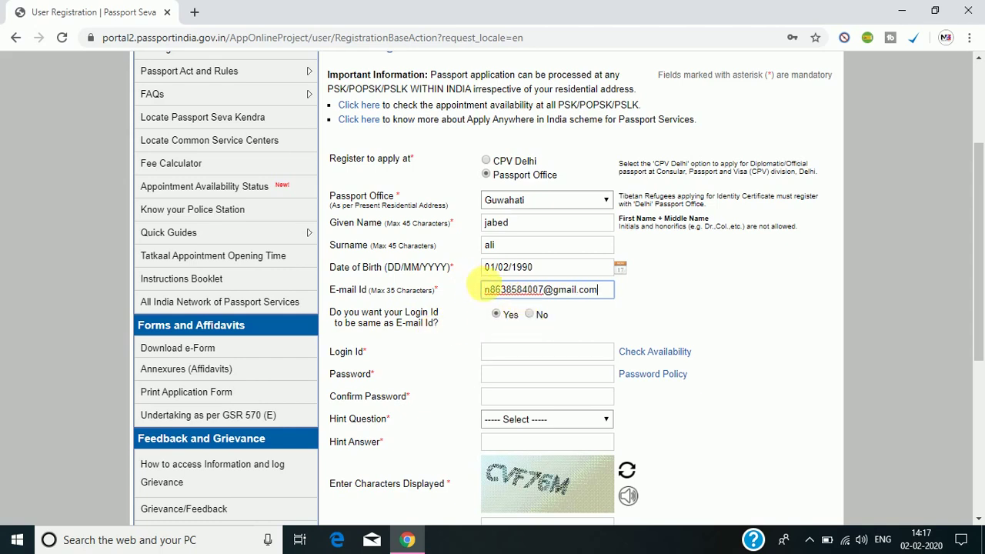
{"action": "left_click_drag", "start_coordinate": [485, 293], "coordinate": [608, 304]}
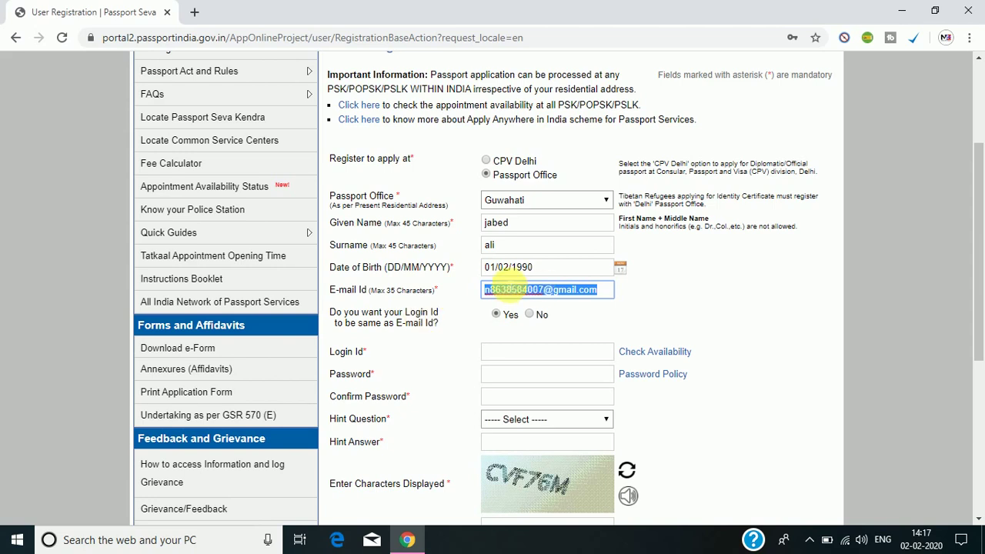
{"action": "left_click", "coordinate": [605, 309]}
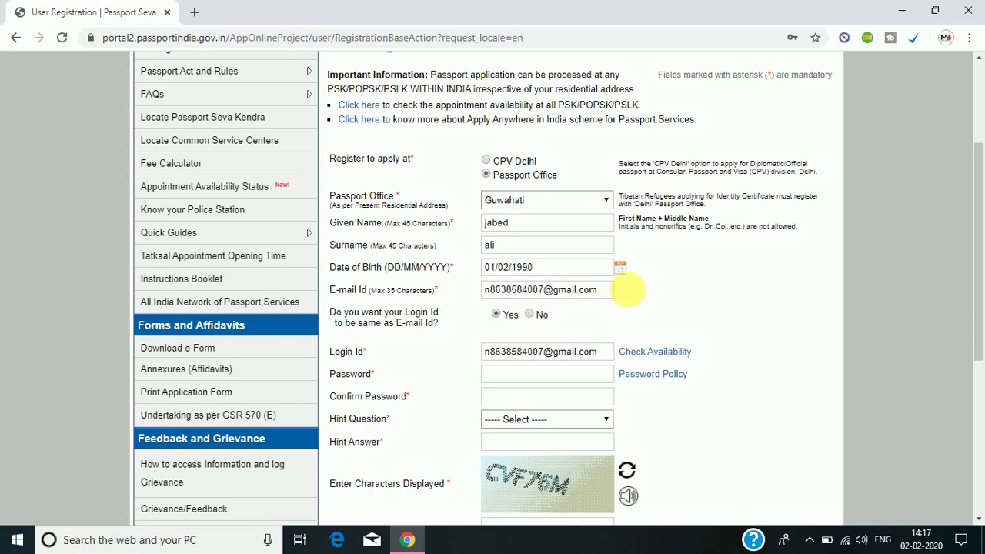
{"action": "left_click", "coordinate": [531, 314]}
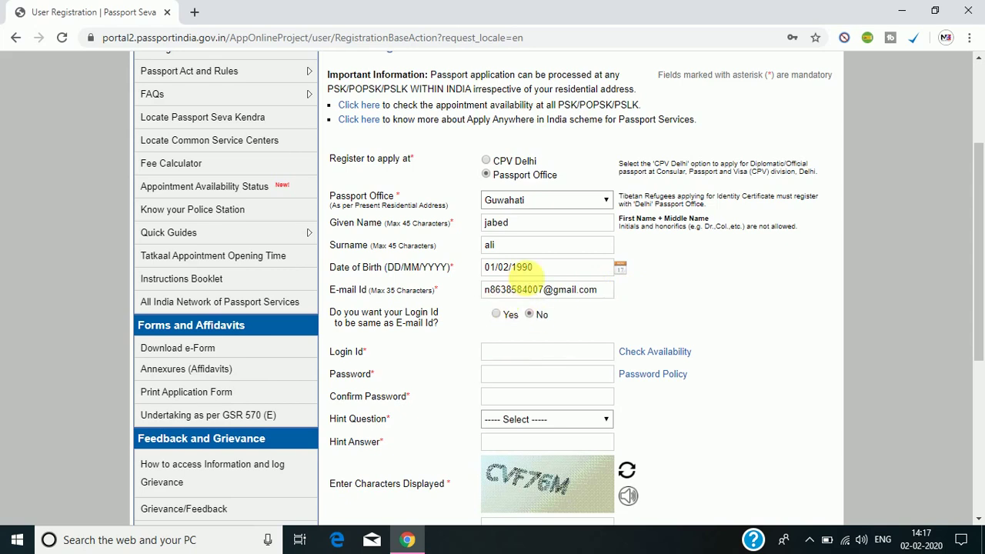
{"action": "left_click", "coordinate": [497, 314]}
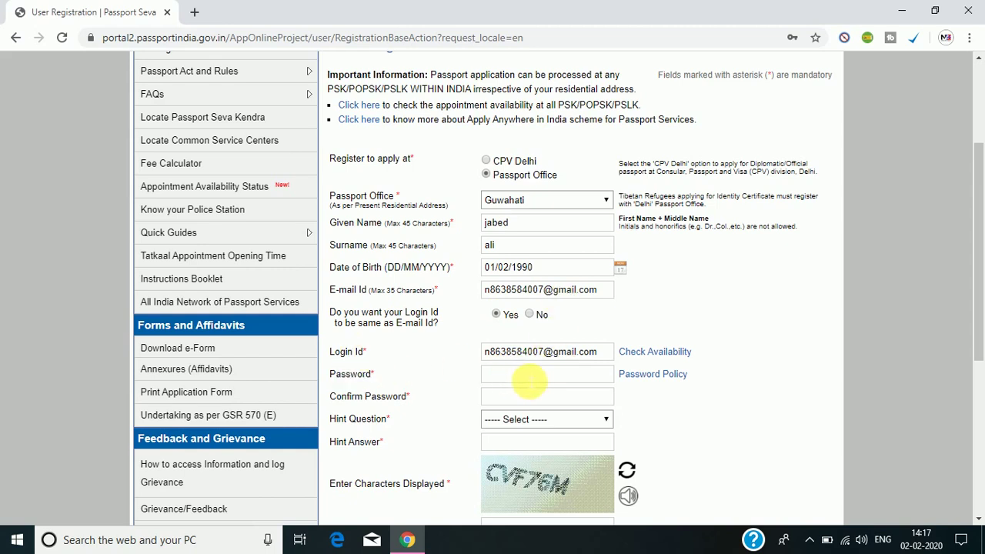
Enter the account password and its confirmation.
{"action": "left_click", "coordinate": [533, 375]}
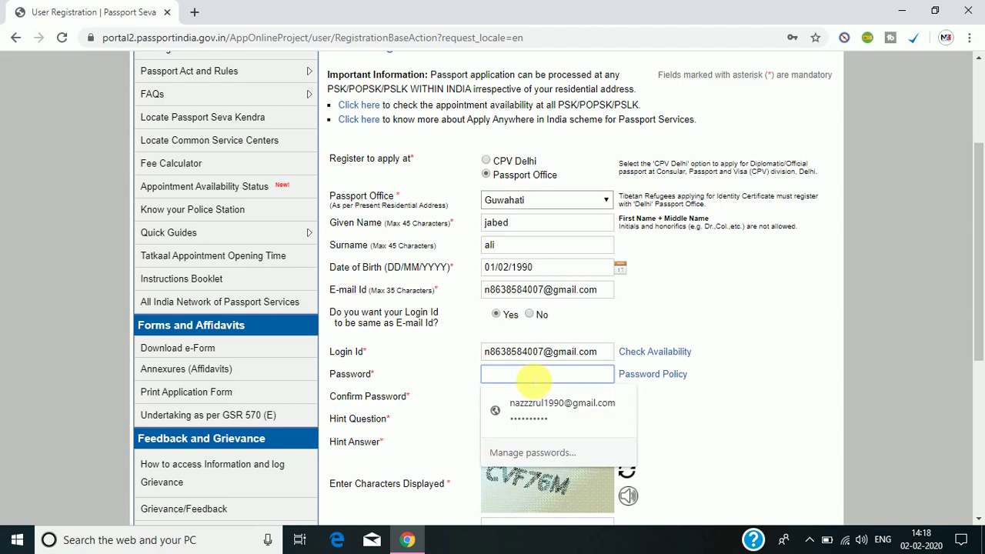
{"action": "type", "text": "•"}
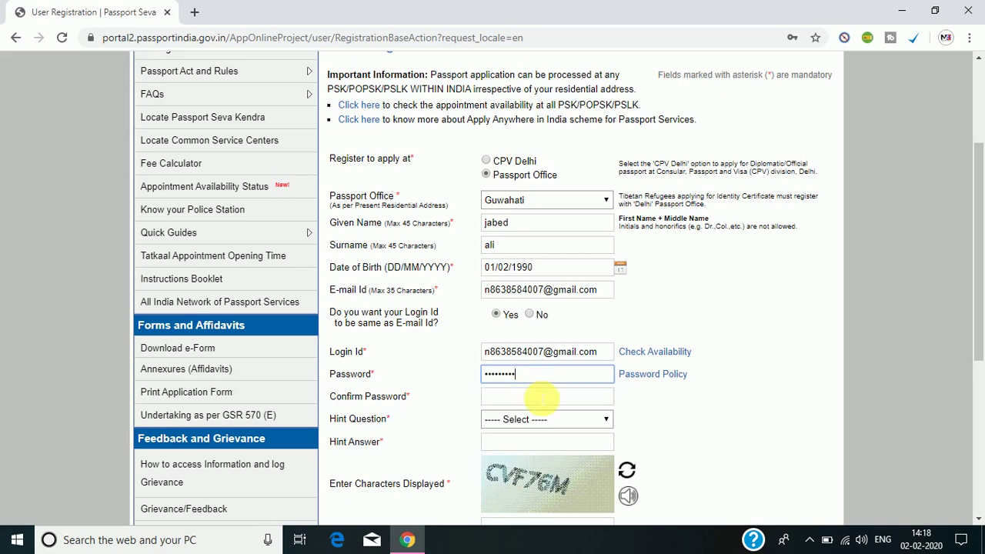
{"action": "left_click", "coordinate": [542, 396]}
{"action": "type", "text": "•"}
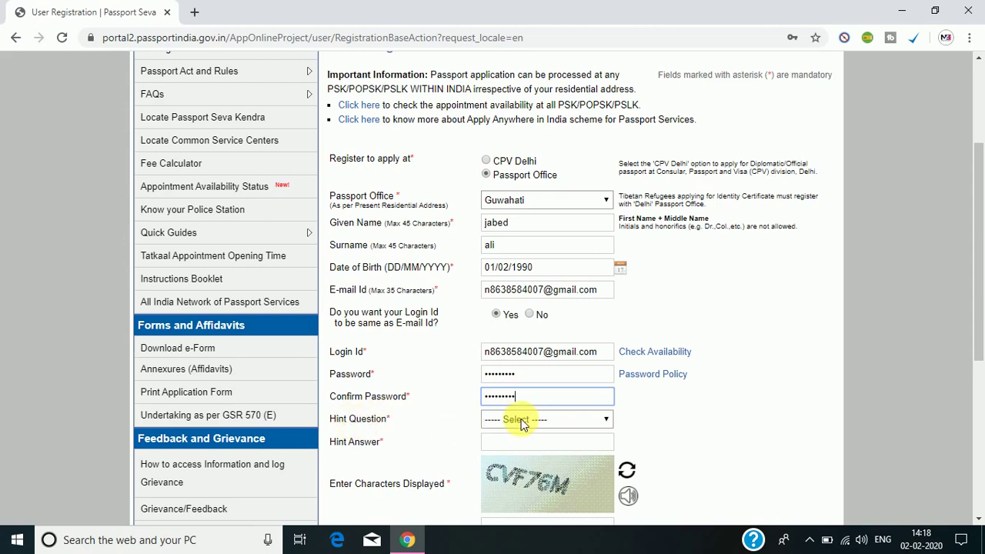
Choose Birth City as the hint question and enter the hint answer.
{"action": "left_click", "coordinate": [521, 422]}
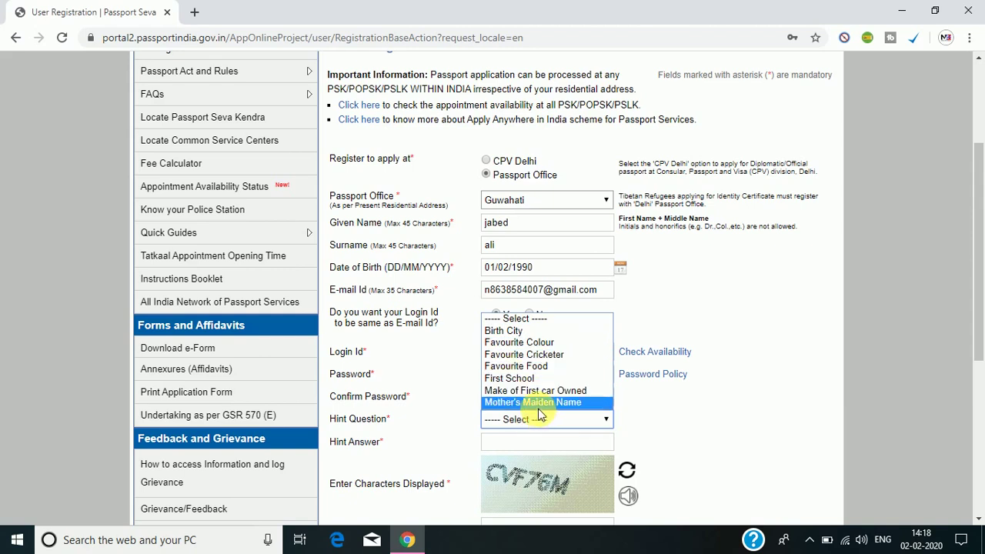
{"action": "left_click", "coordinate": [517, 330]}
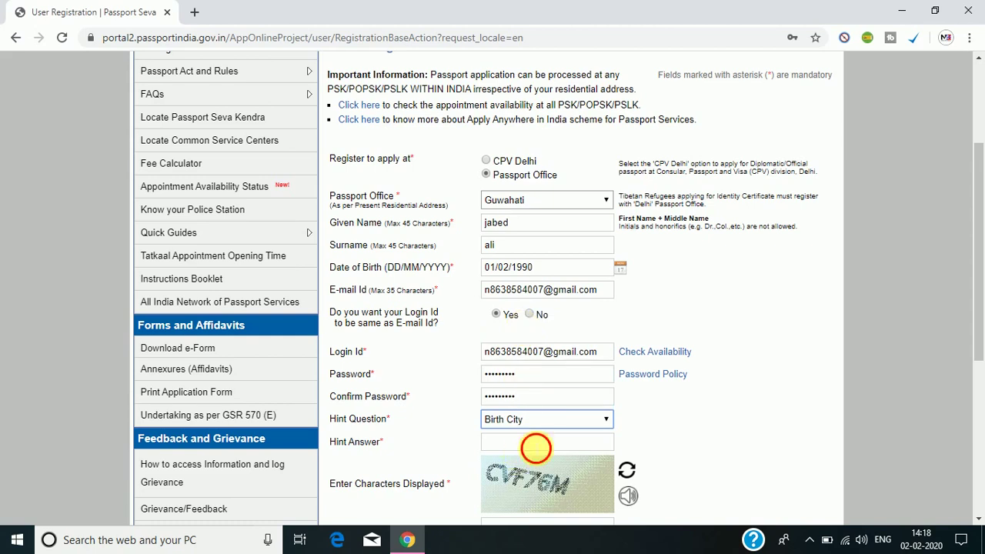
{"action": "left_click", "coordinate": [534, 442]}
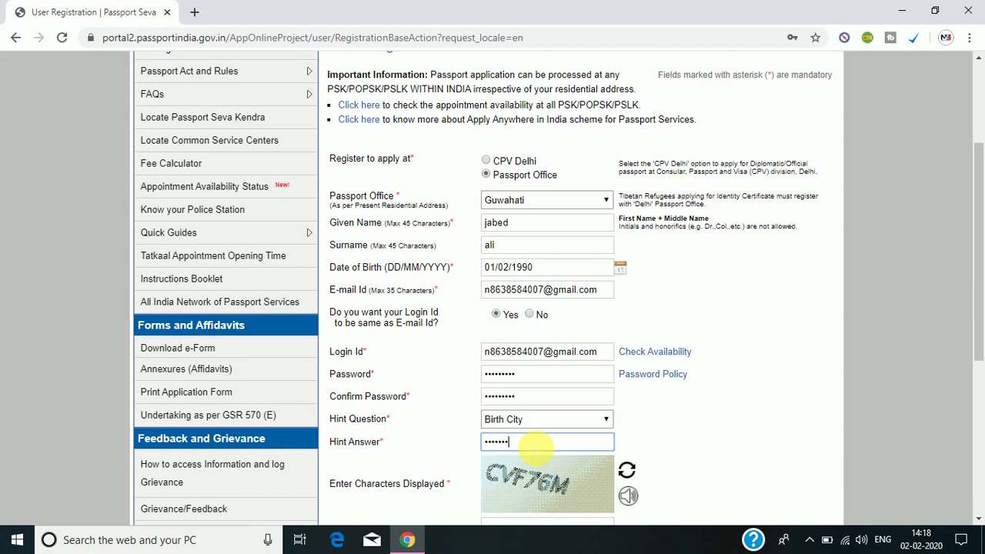
Enter the captcha characters and submit the form with Register.
{"action": "left_click_drag", "start_coordinate": [977, 301], "coordinate": [981, 356]}
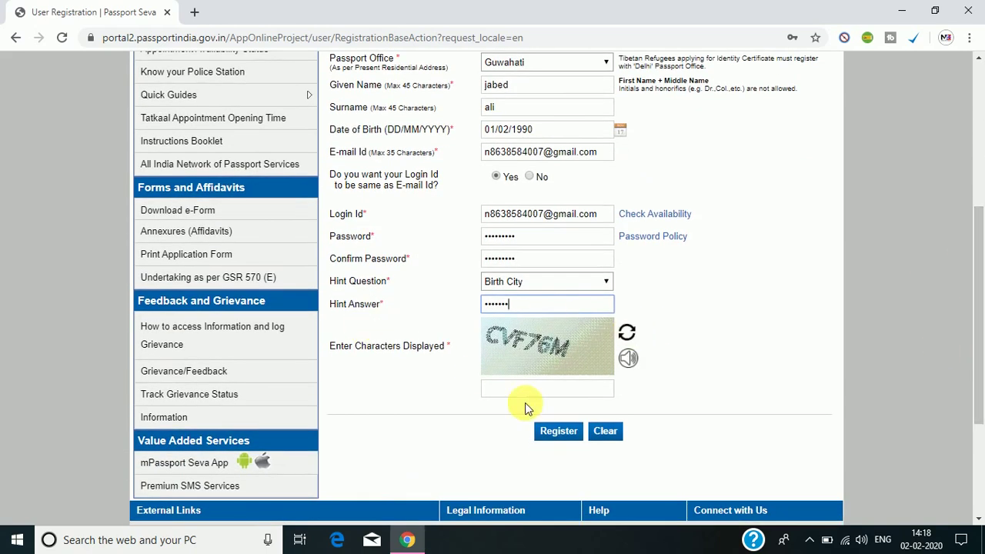
{"action": "left_click", "coordinate": [568, 391]}
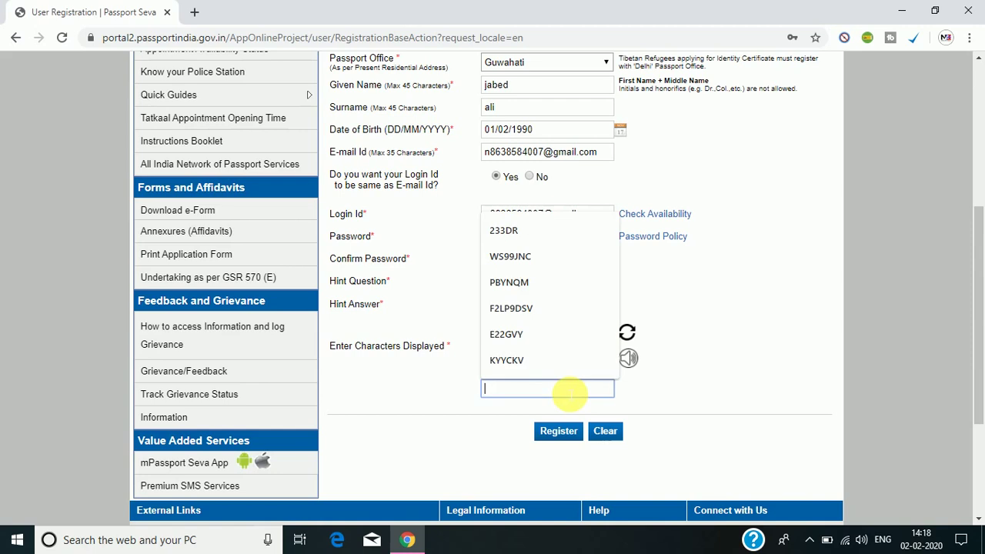
{"action": "type", "text": "c"}
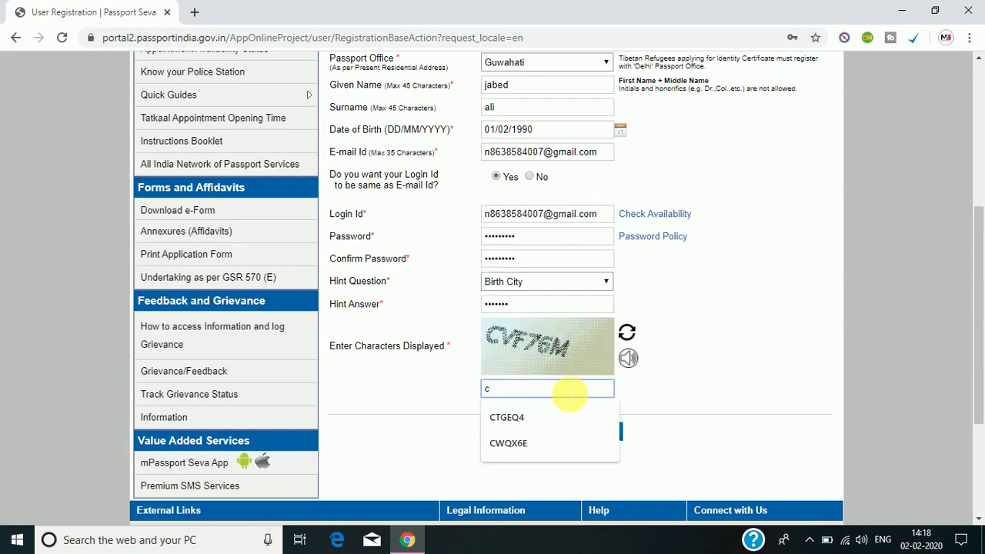
{"action": "key", "text": "BackSpace"}
{"action": "type", "text": "CVF"}
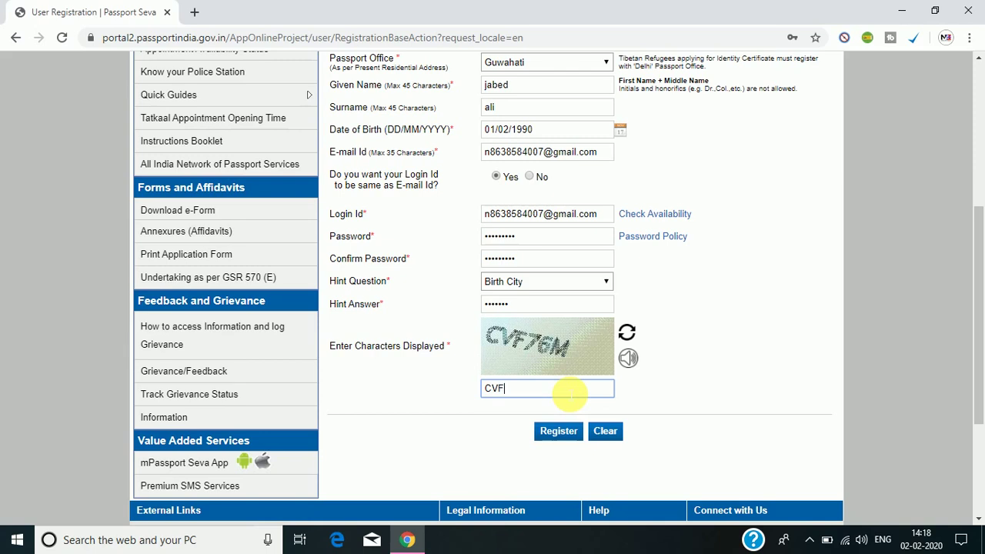
{"action": "type", "text": "76M"}
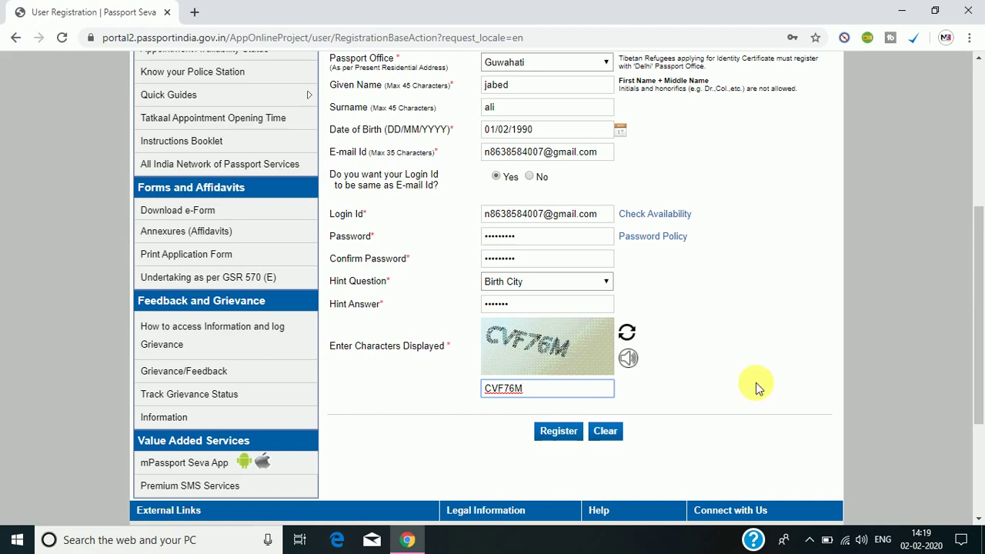
{"action": "left_click_drag", "start_coordinate": [979, 354], "coordinate": [977, 300]}
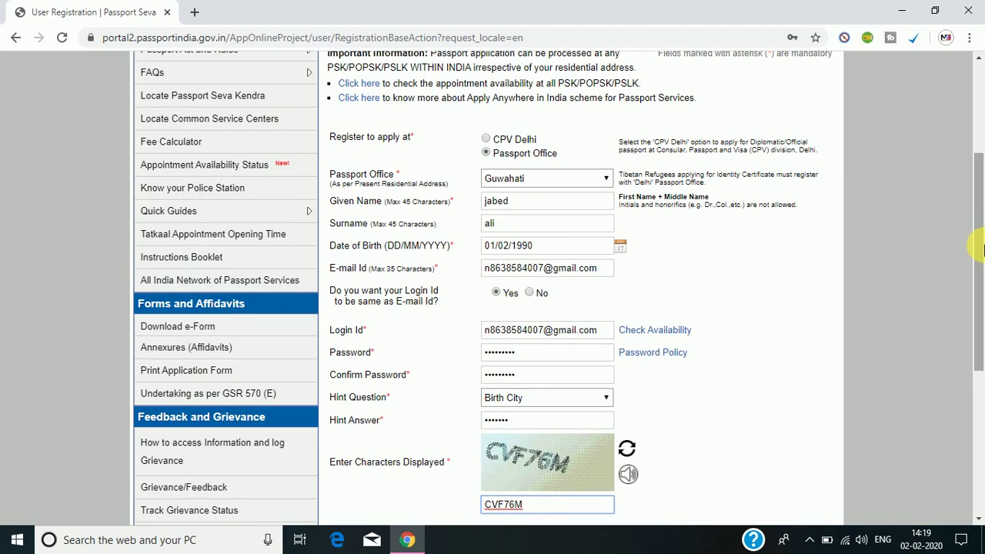
{"action": "left_click_drag", "start_coordinate": [979, 247], "coordinate": [982, 342]}
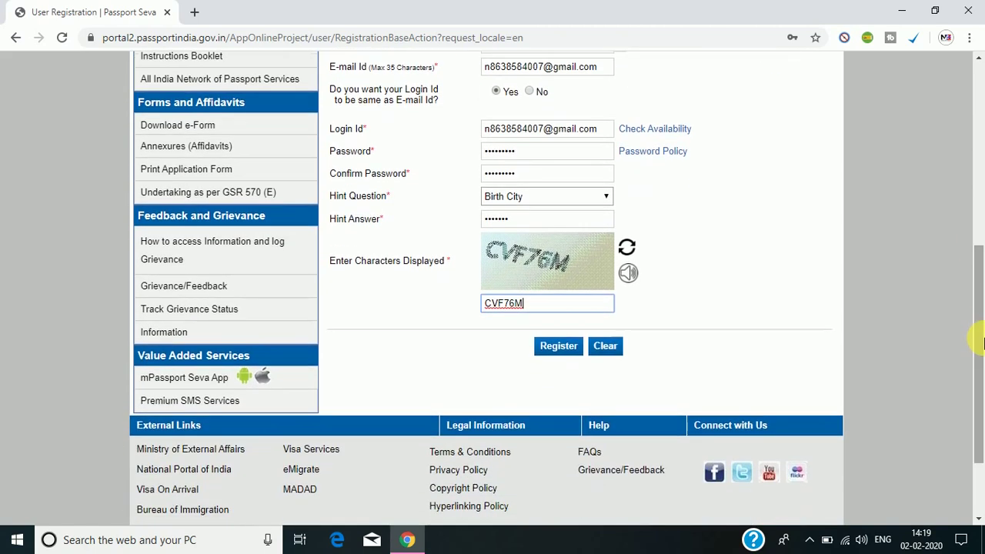
{"action": "left_click", "coordinate": [567, 349]}
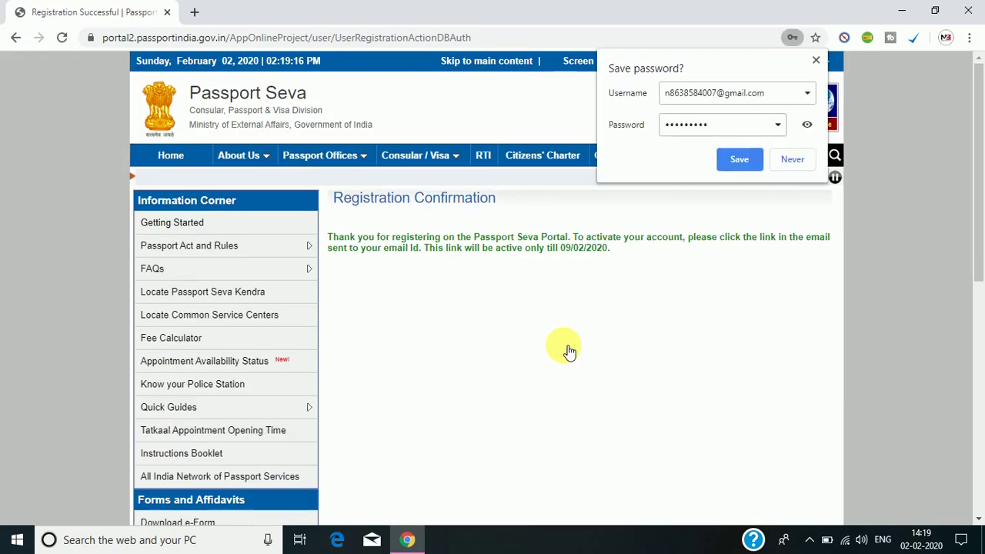
Decline Chrome's password saving and review the activation link expiry of 09/02/2020.
{"action": "left_click", "coordinate": [792, 160]}
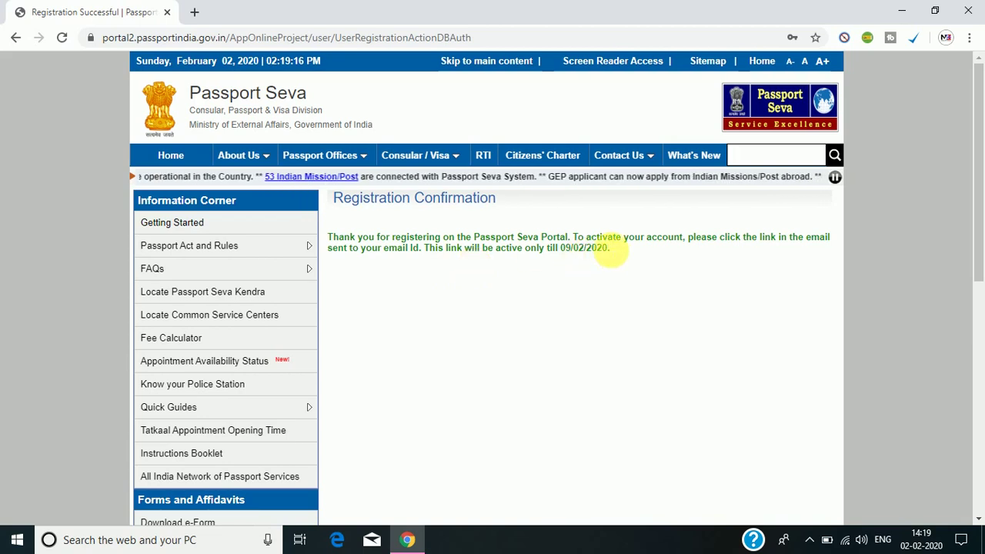
{"action": "left_click_drag", "start_coordinate": [611, 251], "coordinate": [556, 250]}
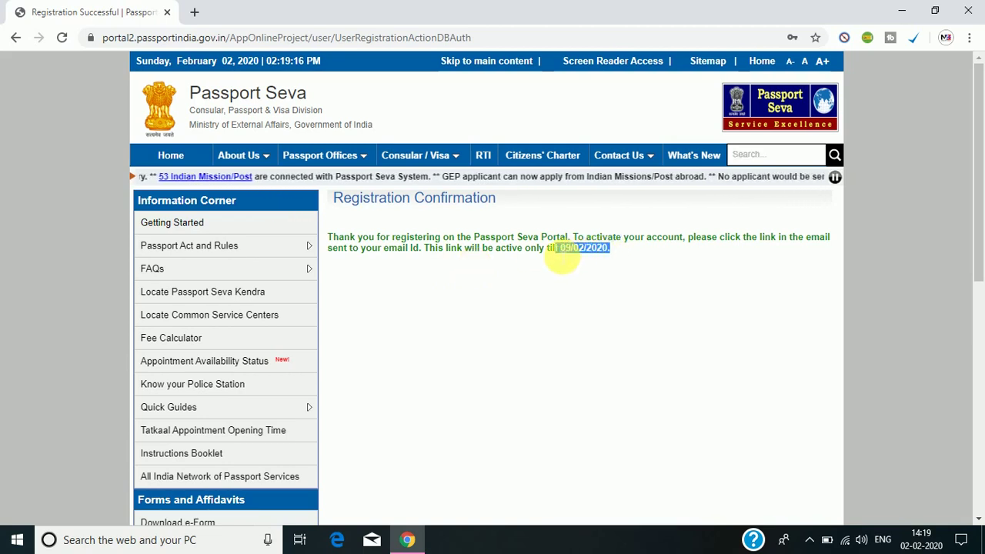
{"action": "left_click", "coordinate": [598, 286]}
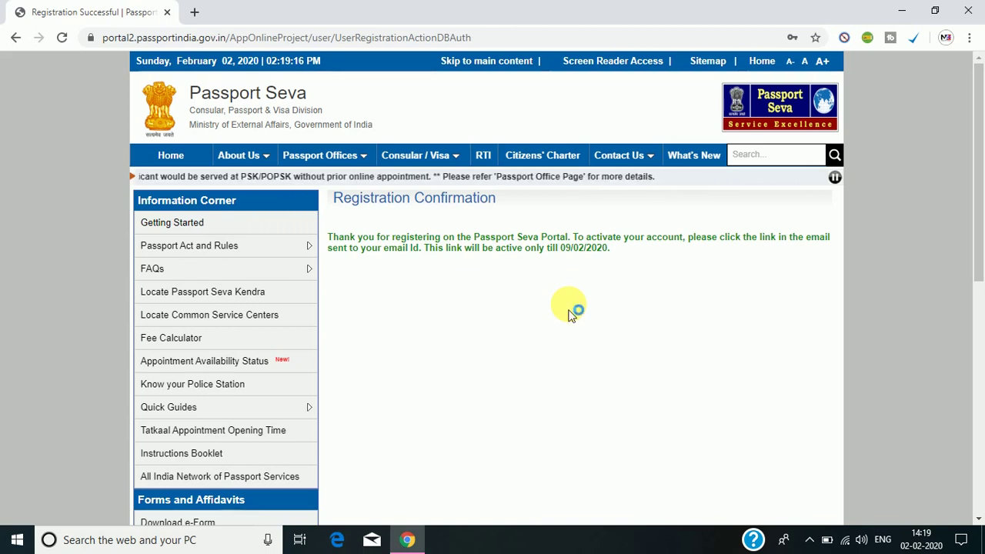
{"action": "left_click", "coordinate": [193, 20]}
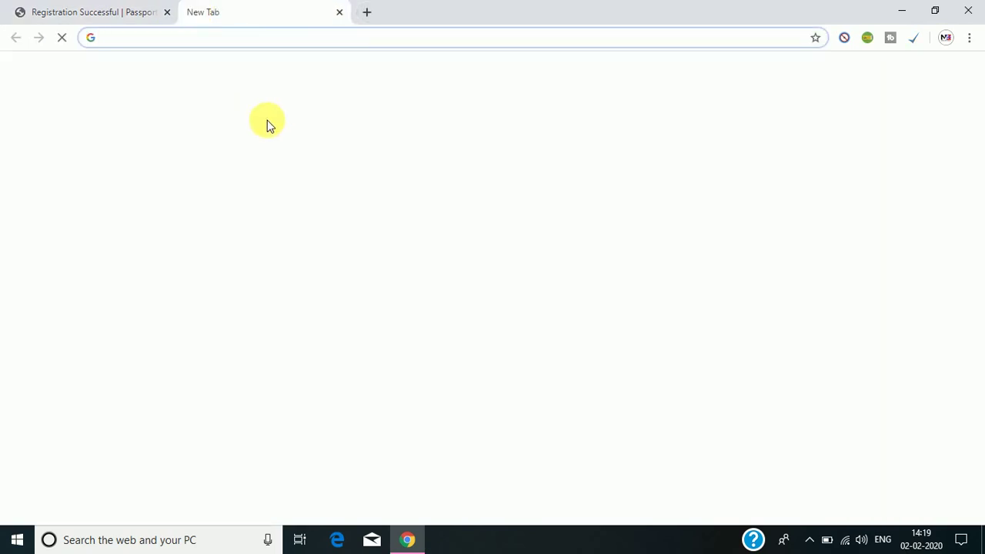
In Gmail, read the Passport Seva Registration Confirmation e-mail and follow its activation link.
{"action": "left_click", "coordinate": [333, 346]}
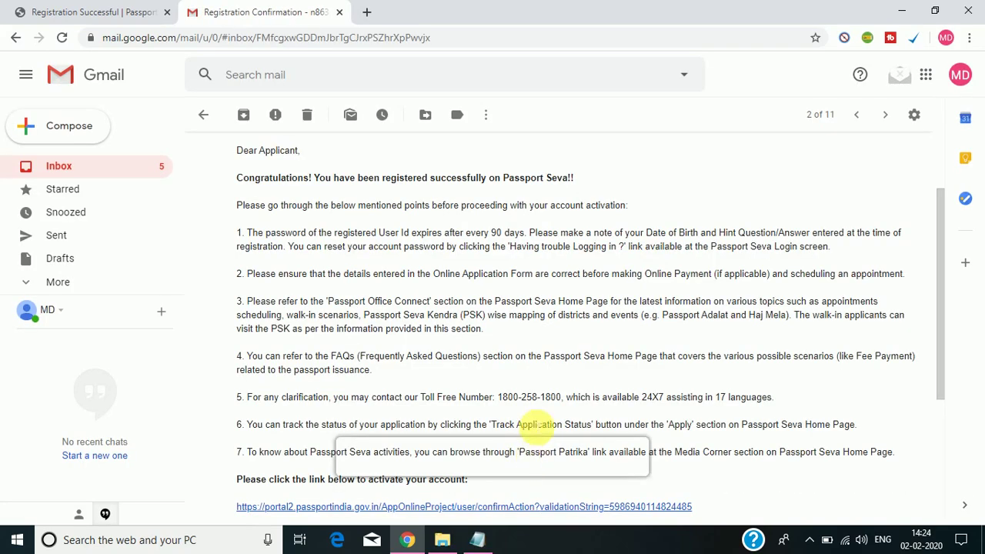
{"action": "left_click_drag", "start_coordinate": [529, 452], "coordinate": [538, 408]}
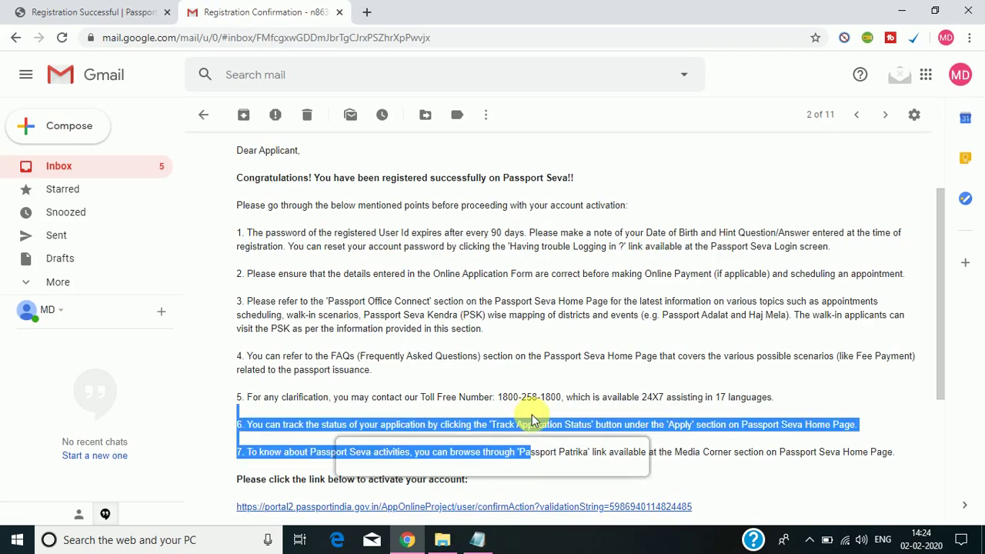
{"action": "left_click", "coordinate": [743, 199]}
{"action": "left_click_drag", "start_coordinate": [941, 246], "coordinate": [948, 387]}
{"action": "left_click_drag", "start_coordinate": [940, 330], "coordinate": [946, 306]}
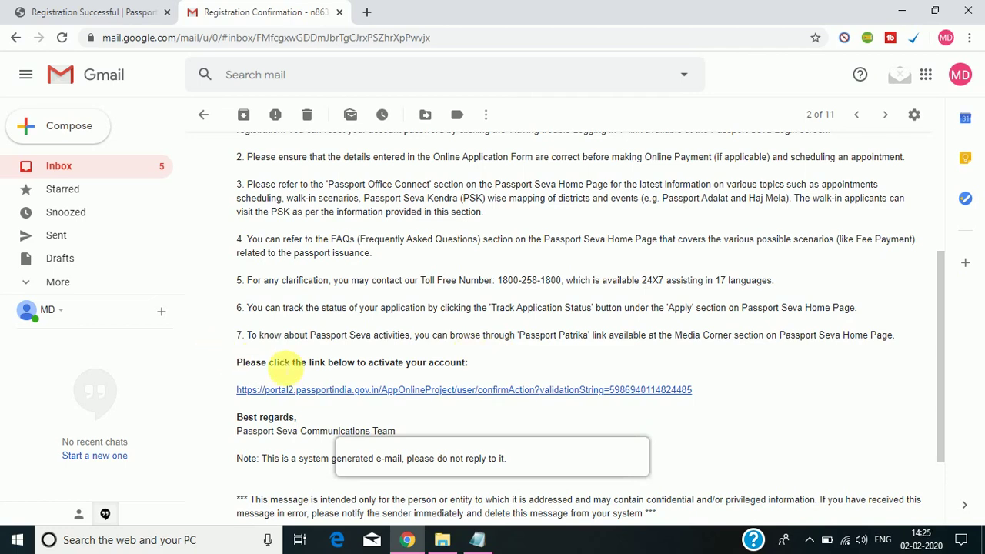
{"action": "left_click", "coordinate": [442, 392]}
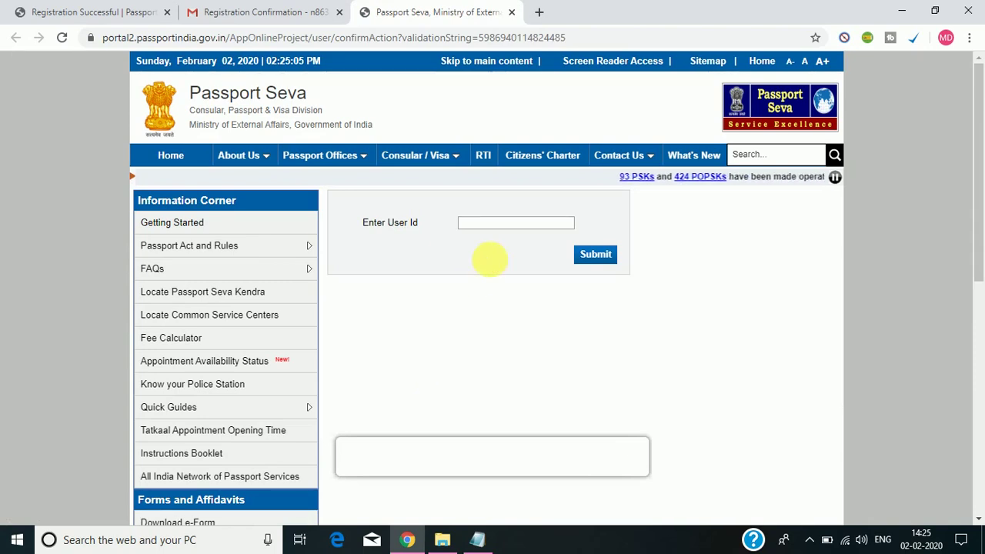
Activate the account with the registered e-mail user ID and go to the Login page.
{"action": "left_click", "coordinate": [538, 222]}
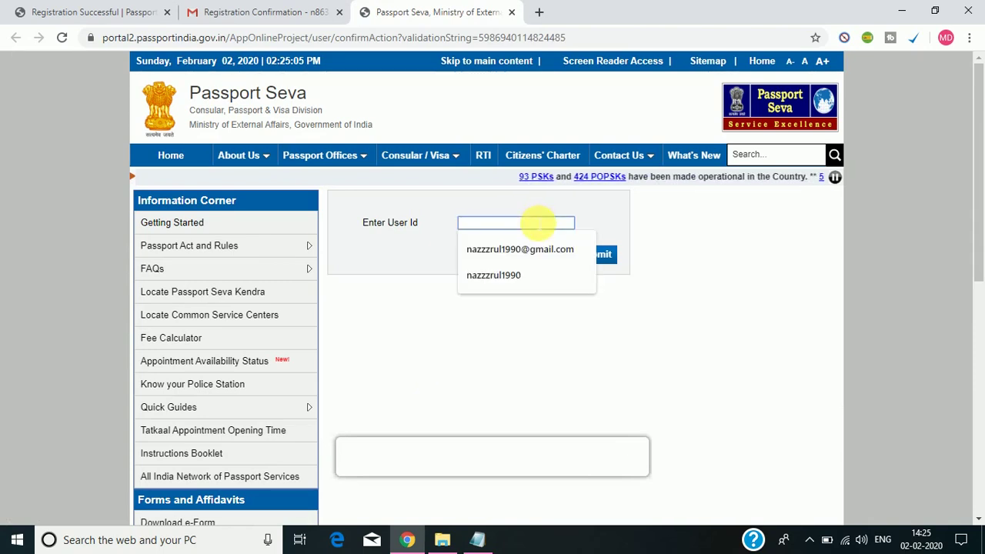
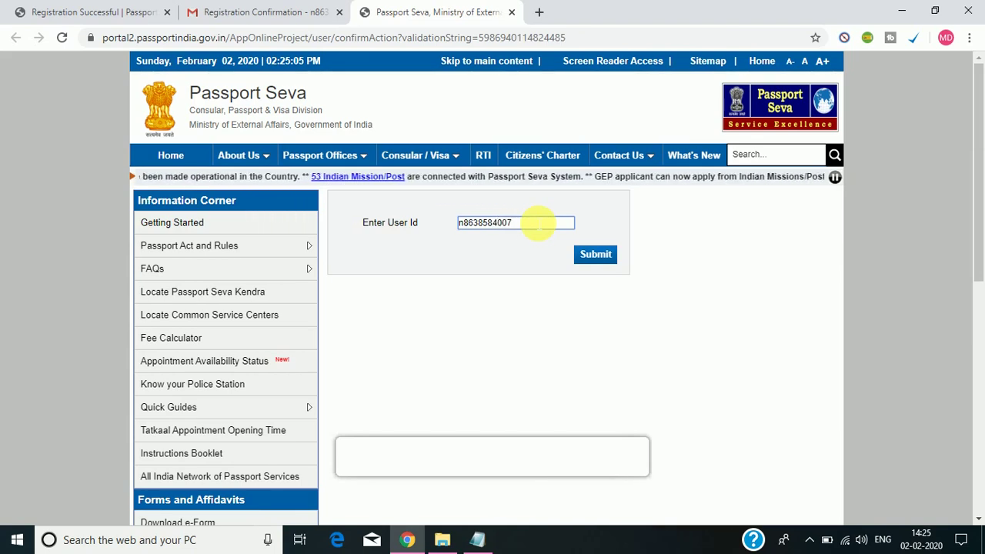
{"action": "key", "text": "Return"}
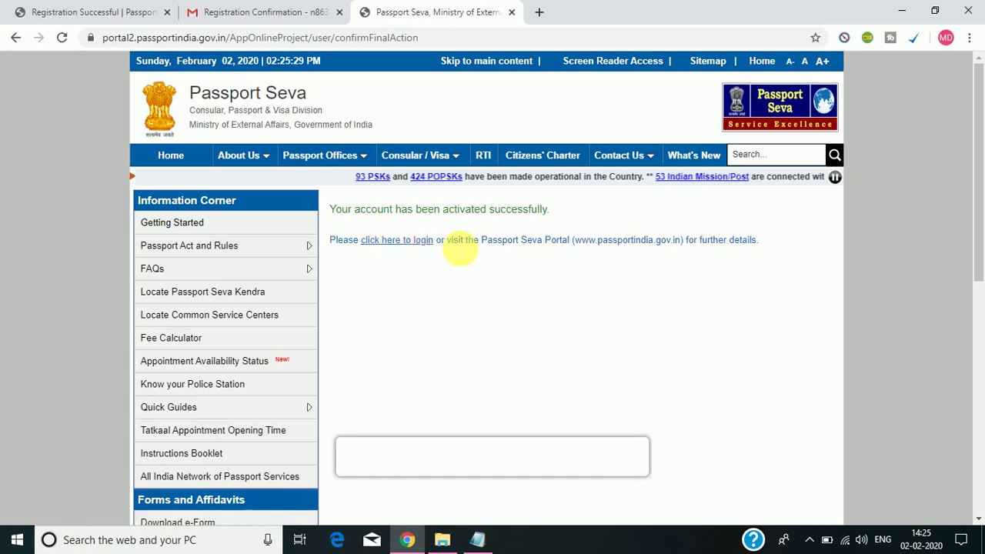
{"action": "left_click", "coordinate": [415, 244]}
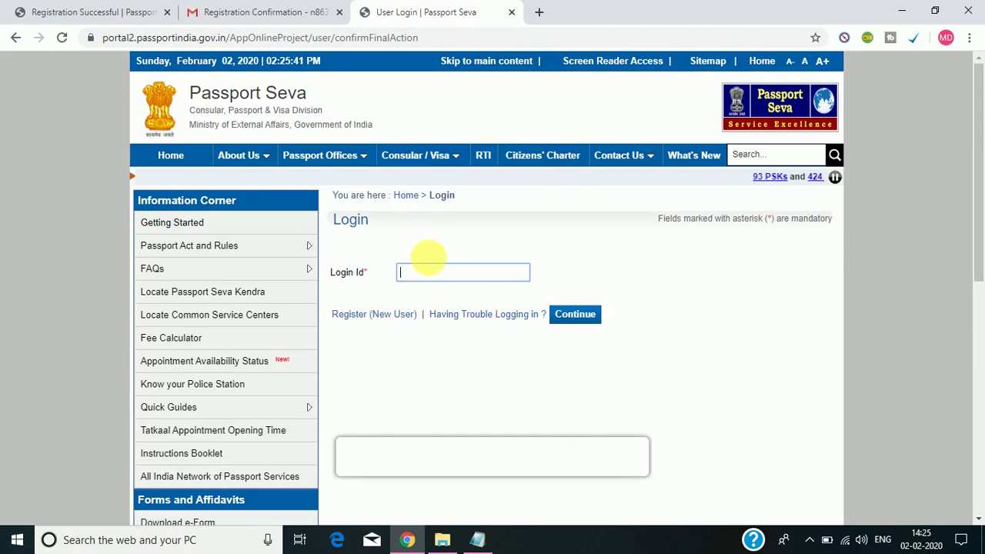
Sign in with the saved Login Id and the account password.
{"action": "left_click", "coordinate": [441, 274]}
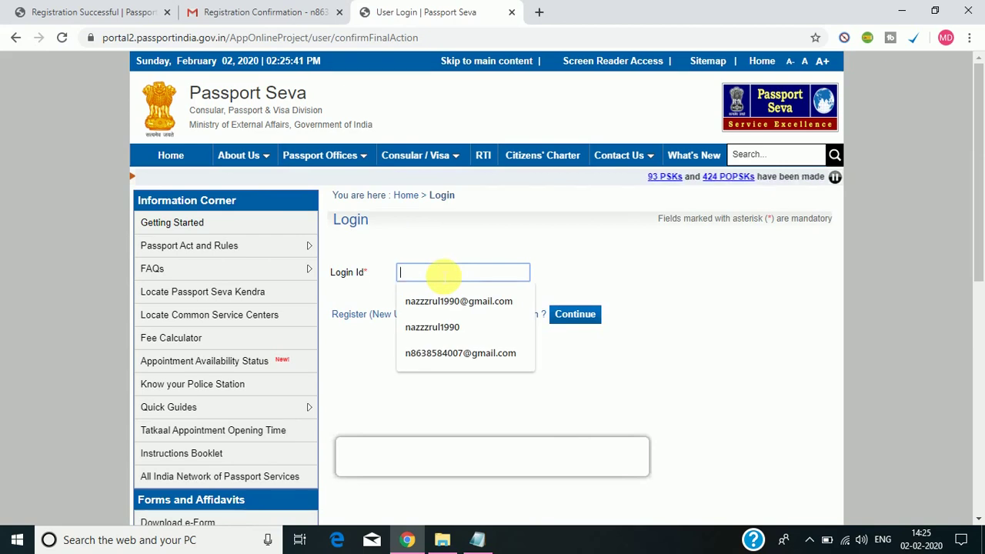
{"action": "left_click", "coordinate": [459, 353]}
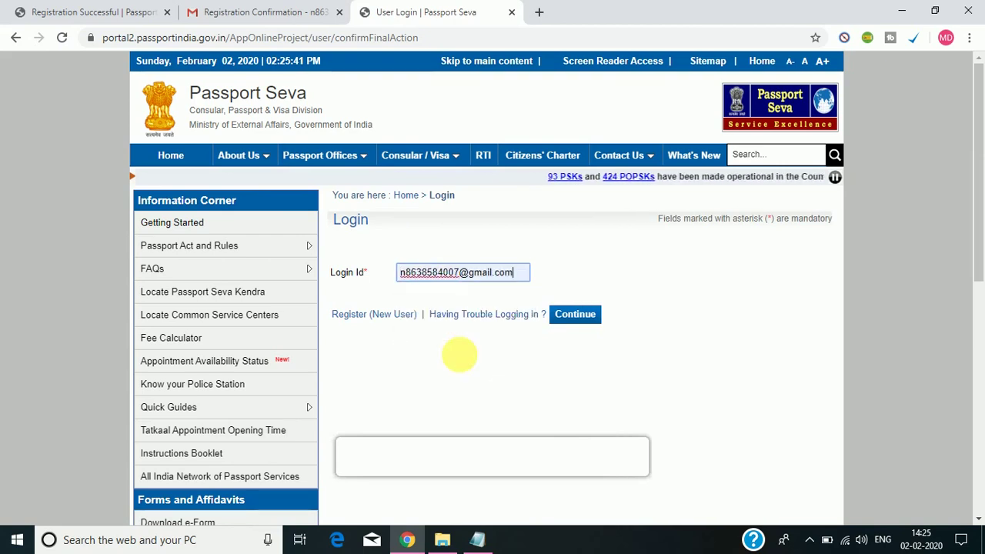
{"action": "left_click", "coordinate": [585, 317]}
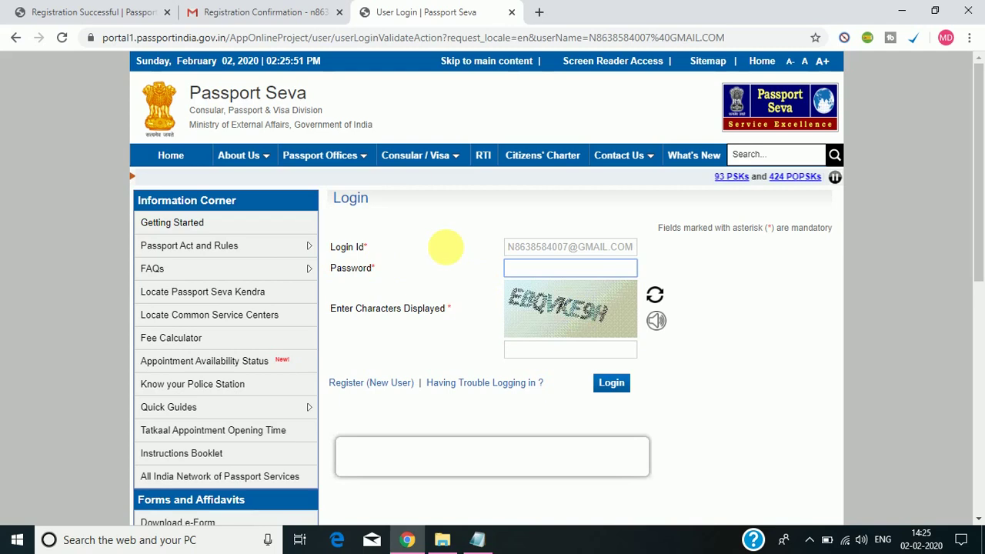
{"action": "left_click", "coordinate": [574, 271]}
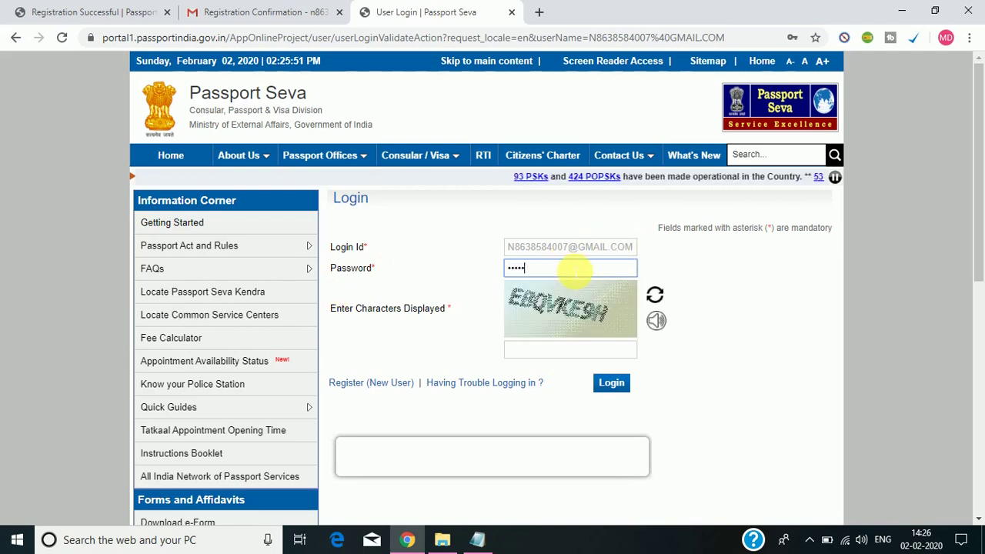
{"action": "key", "text": "Return"}
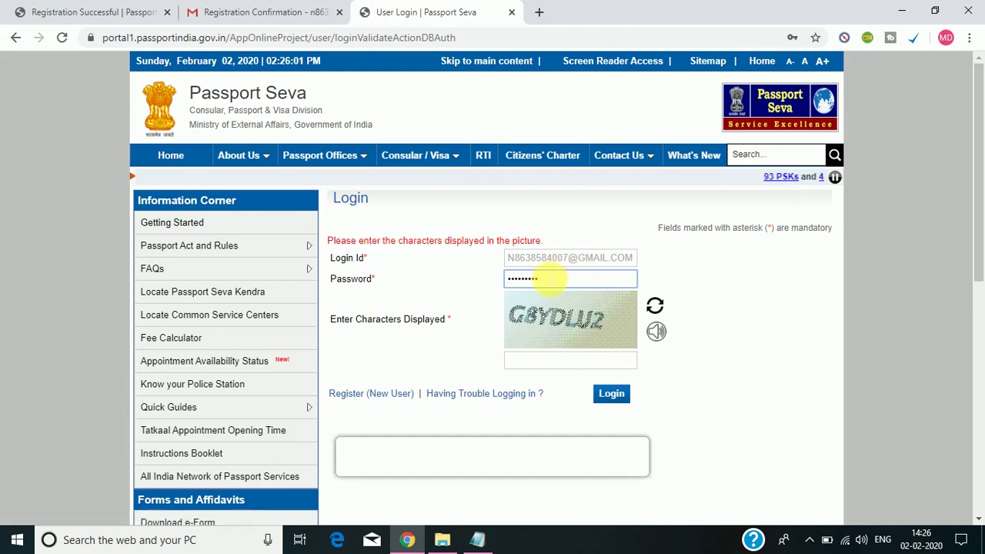
Enter the picture characters shown and submit the login.
{"action": "left_click", "coordinate": [551, 360]}
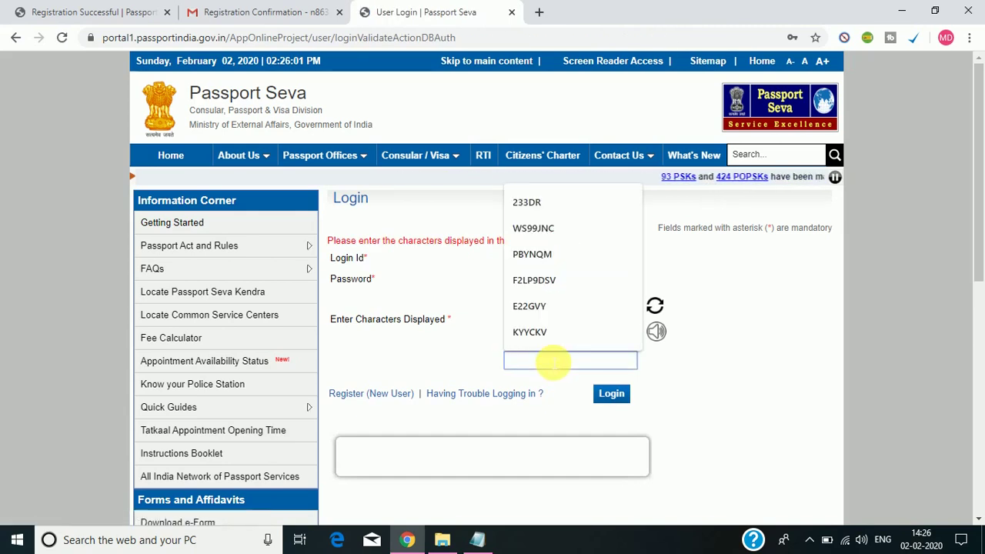
{"action": "type", "text": "v"}
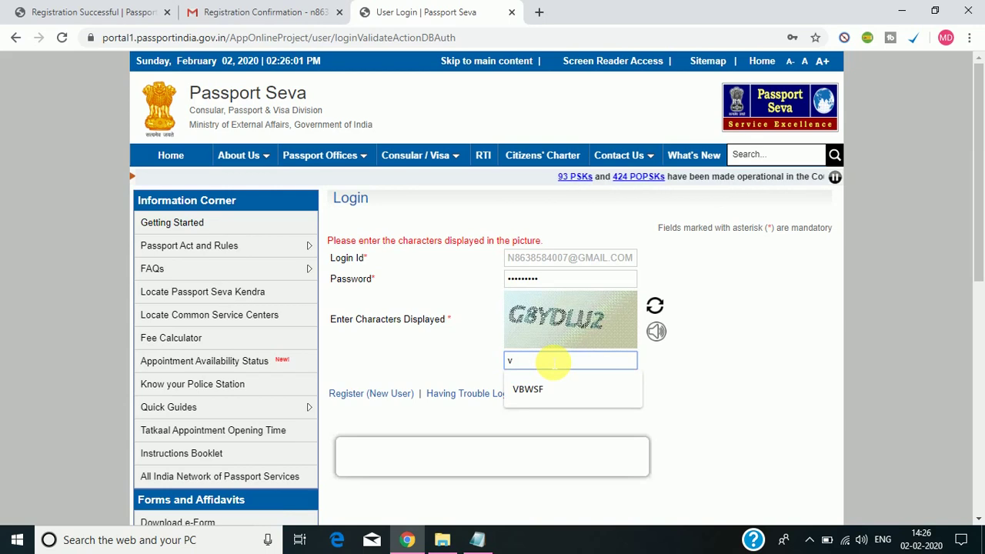
{"action": "key", "text": "BackSpace"}
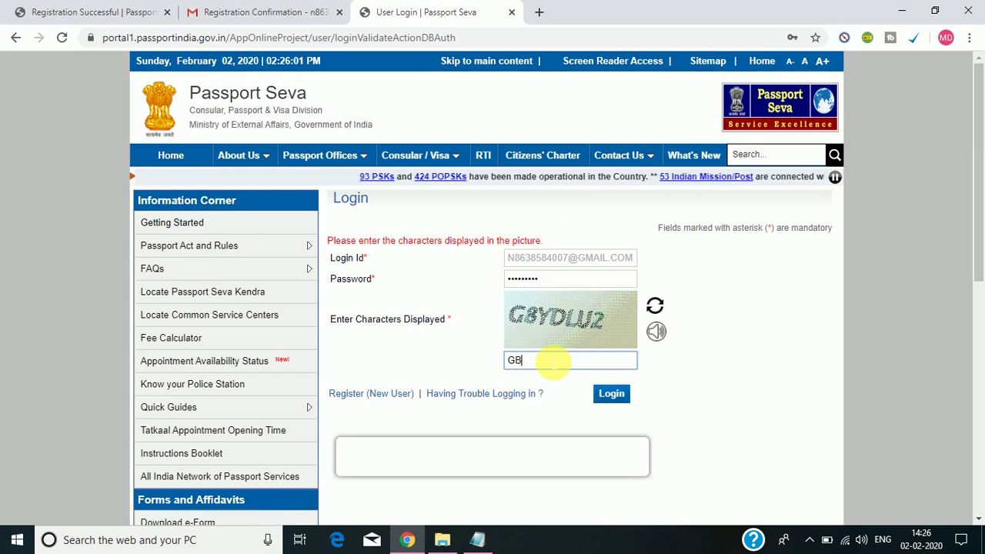
{"action": "type", "text": "GBYD"}
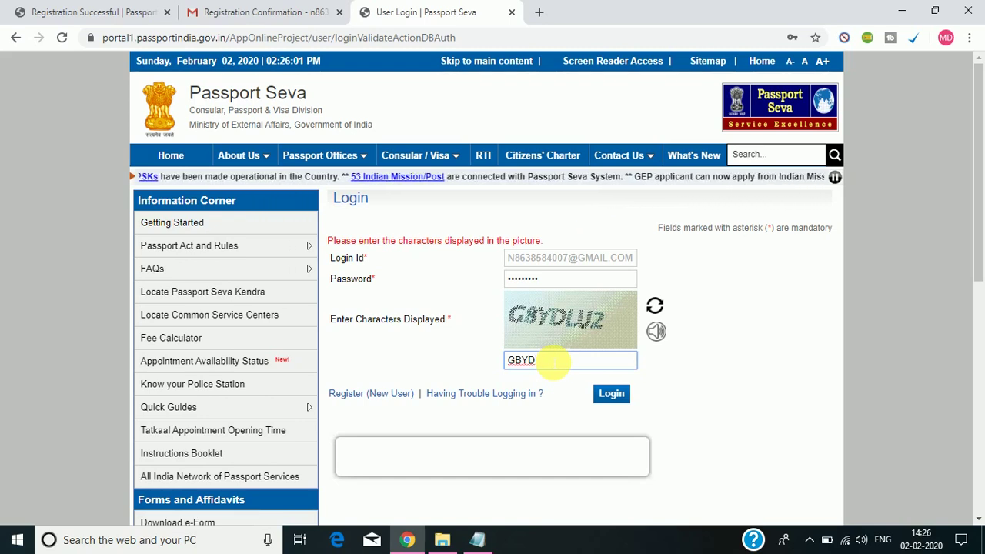
{"action": "type", "text": "UV2"}
{"action": "key", "text": "Return"}
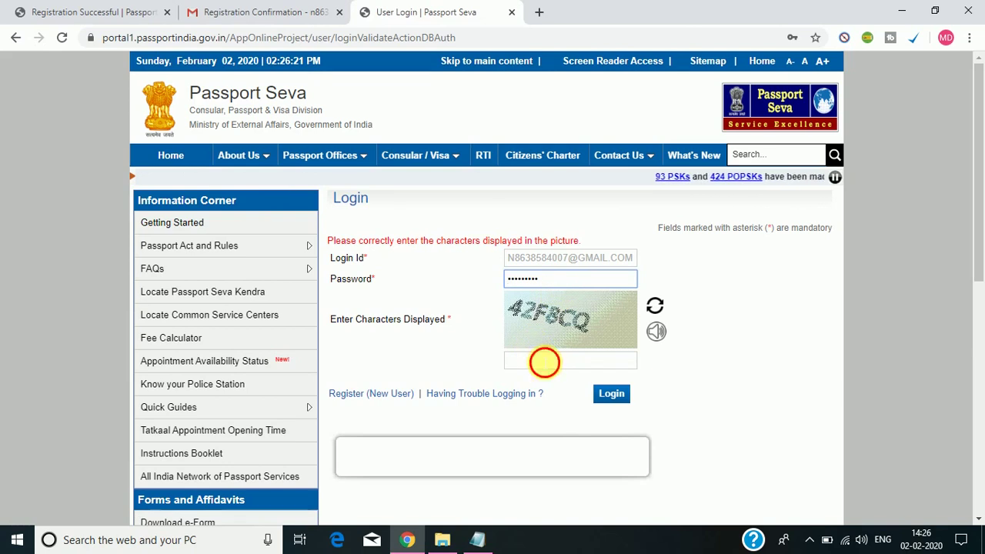
Retry the login with the newly shown picture characters.
{"action": "left_click", "coordinate": [543, 361]}
{"action": "type", "text": "42F"}
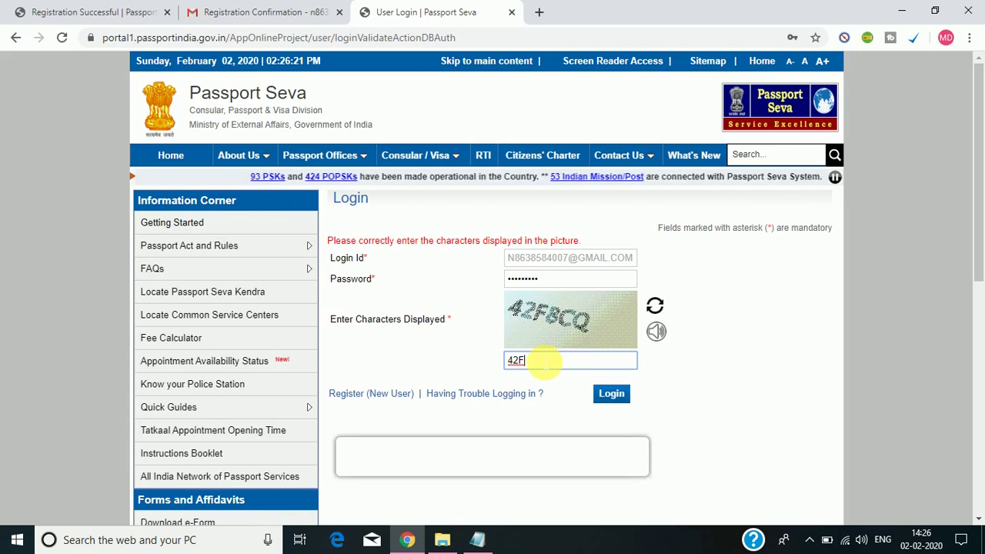
{"action": "type", "text": "BC"}
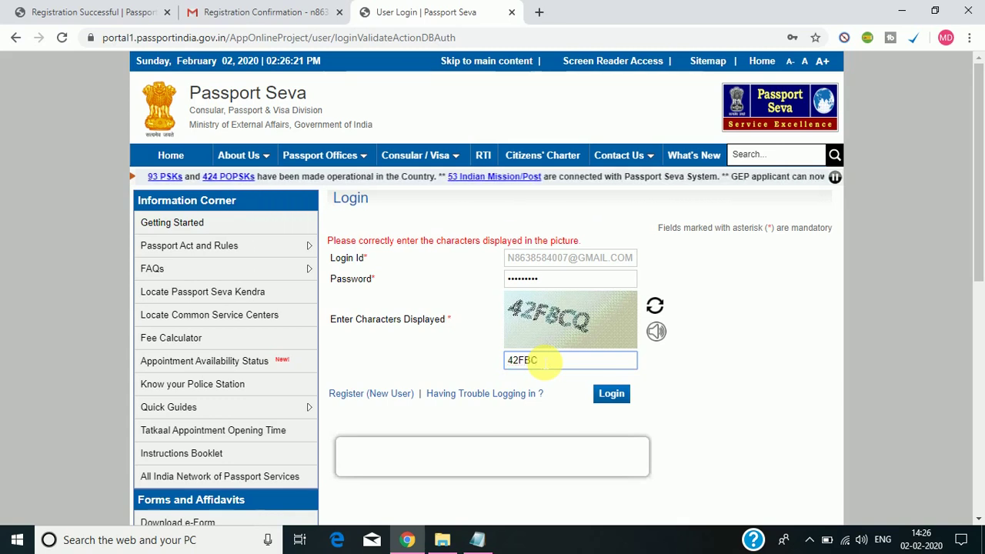
{"action": "type", "text": "Q"}
{"action": "key", "text": "Return"}
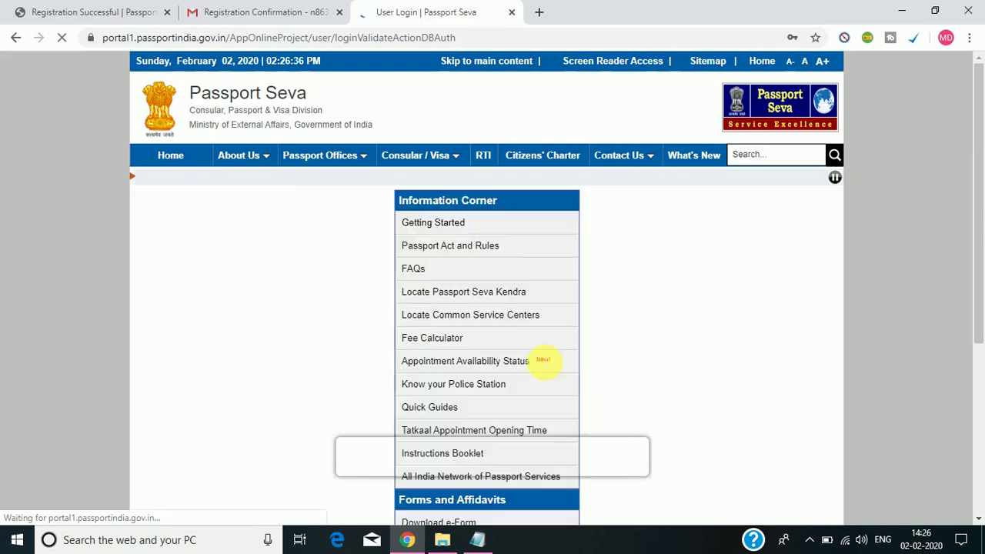
Enter the next captcha correctly and log in to Applicant Home.
{"action": "left_click", "coordinate": [544, 362]}
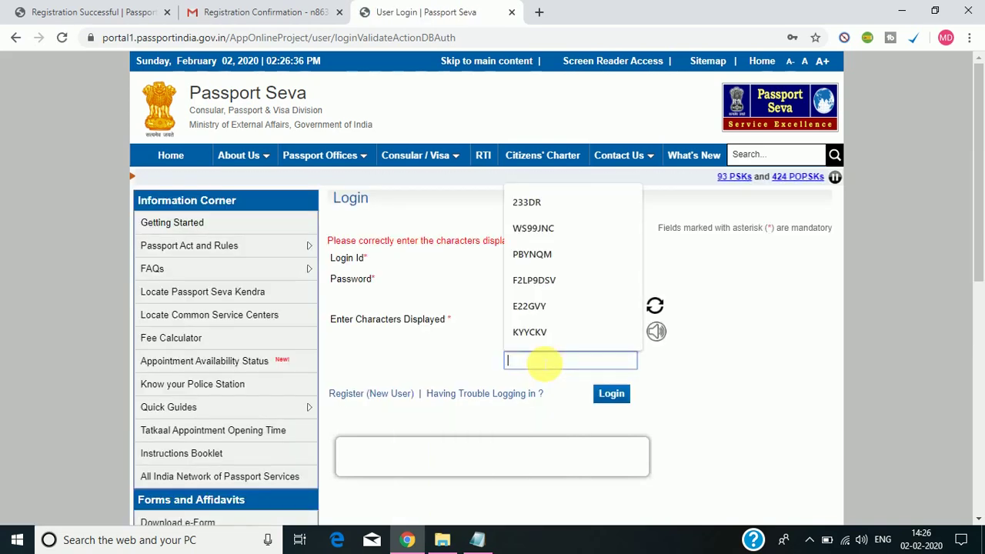
{"action": "type", "text": "T53K"}
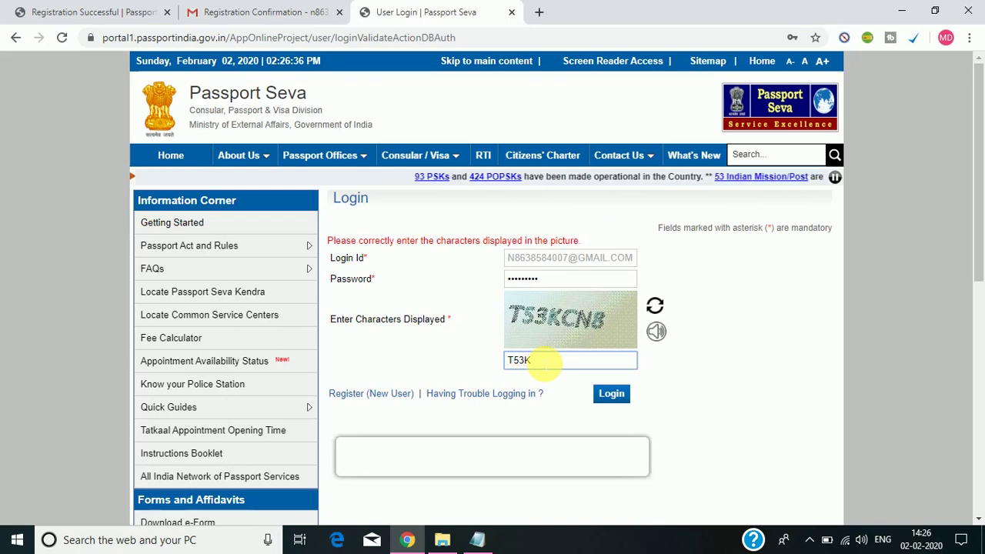
{"action": "type", "text": "CN8"}
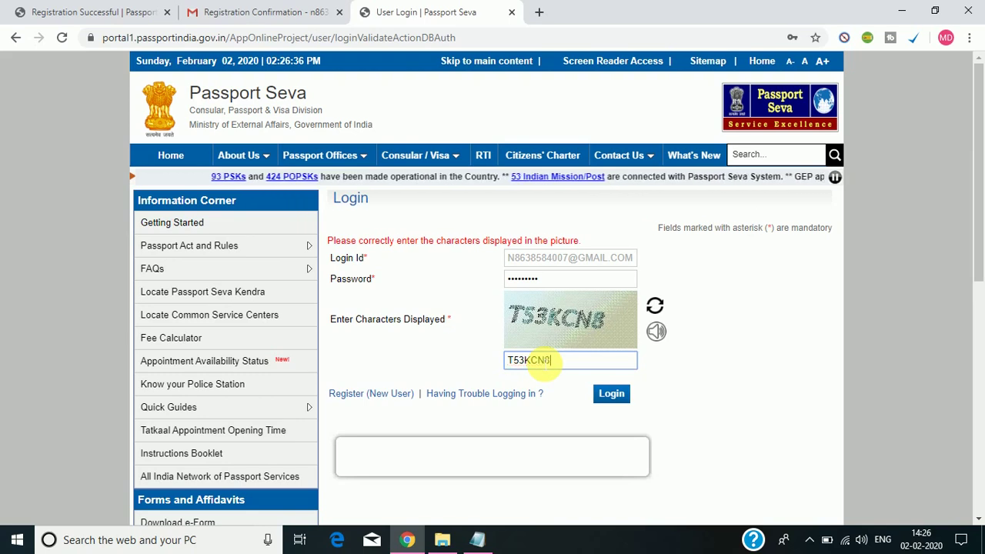
{"action": "left_click", "coordinate": [610, 394]}
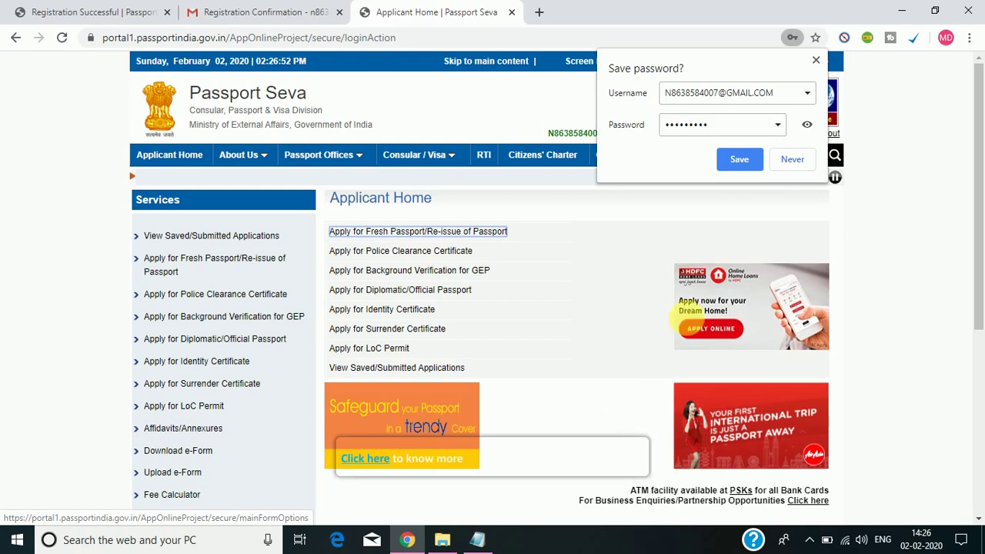
Decline saving the password, start a Fresh Passport application and choose to fill it online.
{"action": "left_click", "coordinate": [793, 160]}
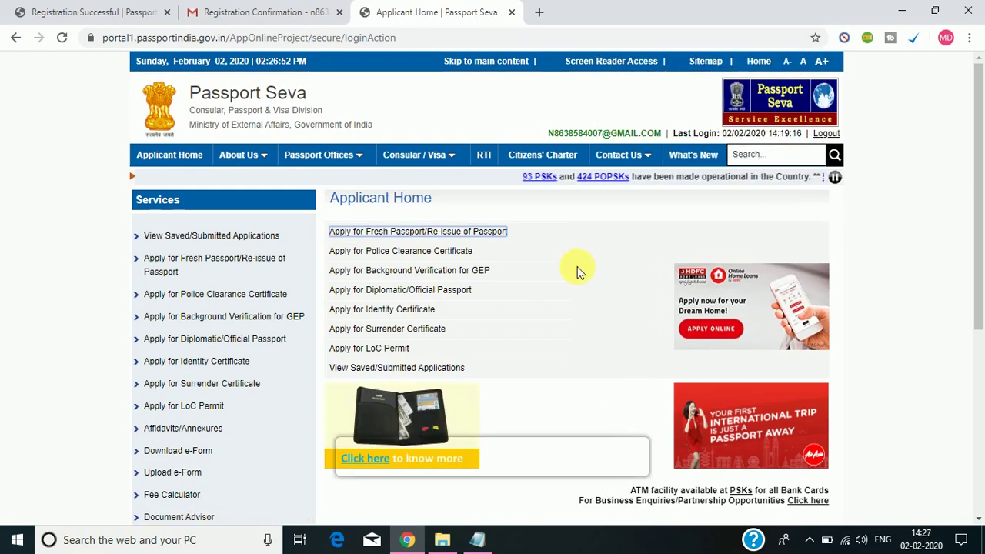
{"action": "scroll", "coordinate": [693, 223], "scroll_direction": "down", "scroll_amount": 1}
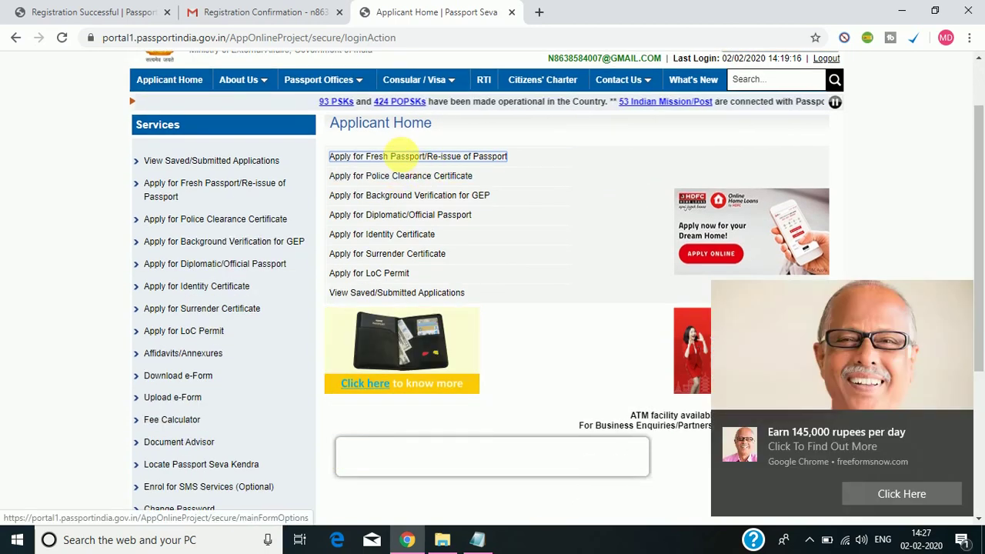
{"action": "left_click", "coordinate": [452, 160]}
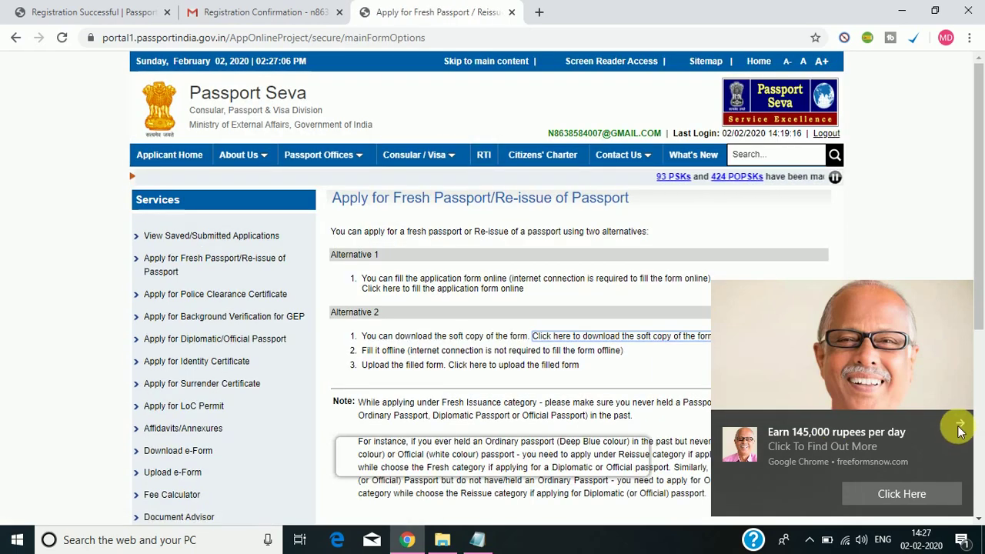
{"action": "left_click", "coordinate": [961, 427]}
{"action": "scroll", "coordinate": [982, 266], "scroll_direction": "down", "scroll_amount": 1}
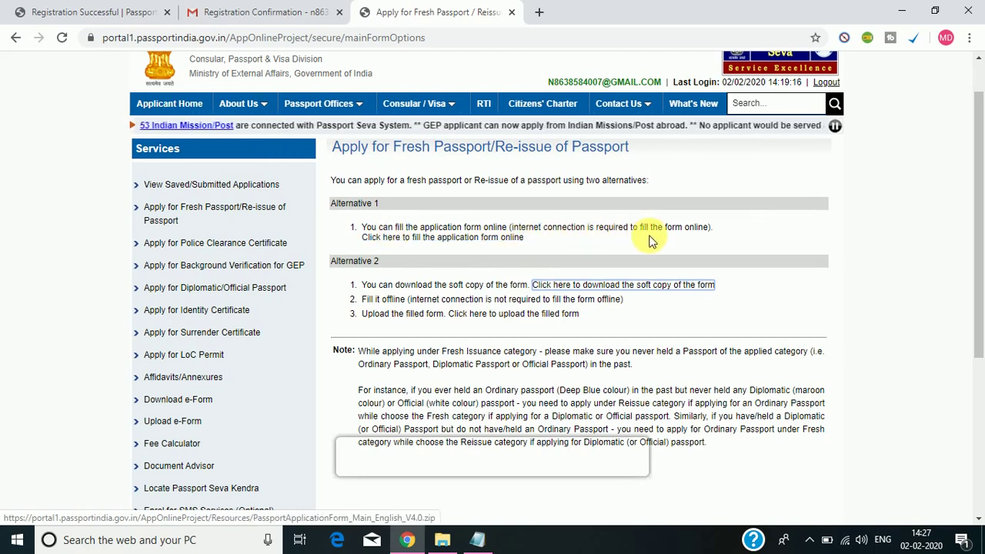
{"action": "left_click", "coordinate": [379, 237]}
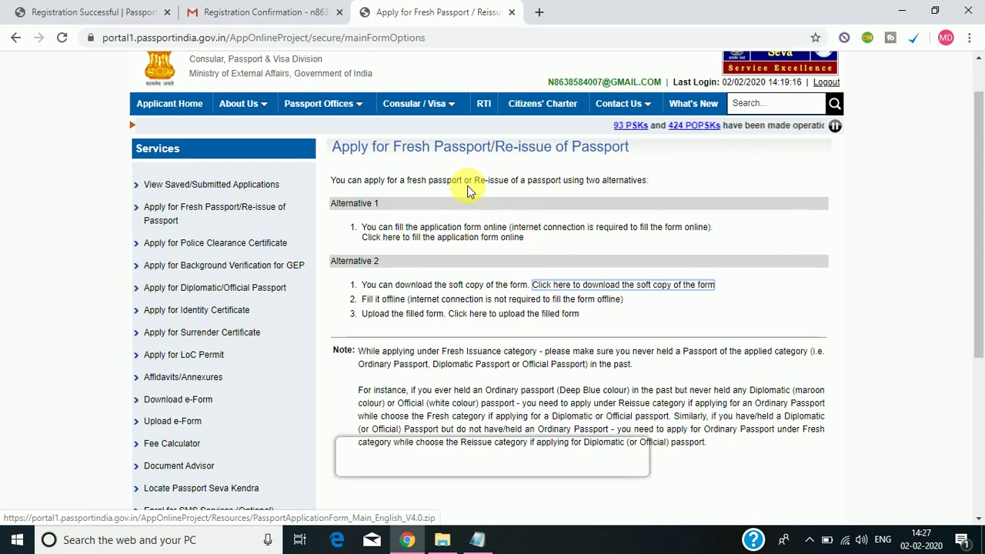
{"action": "left_click", "coordinate": [458, 238]}
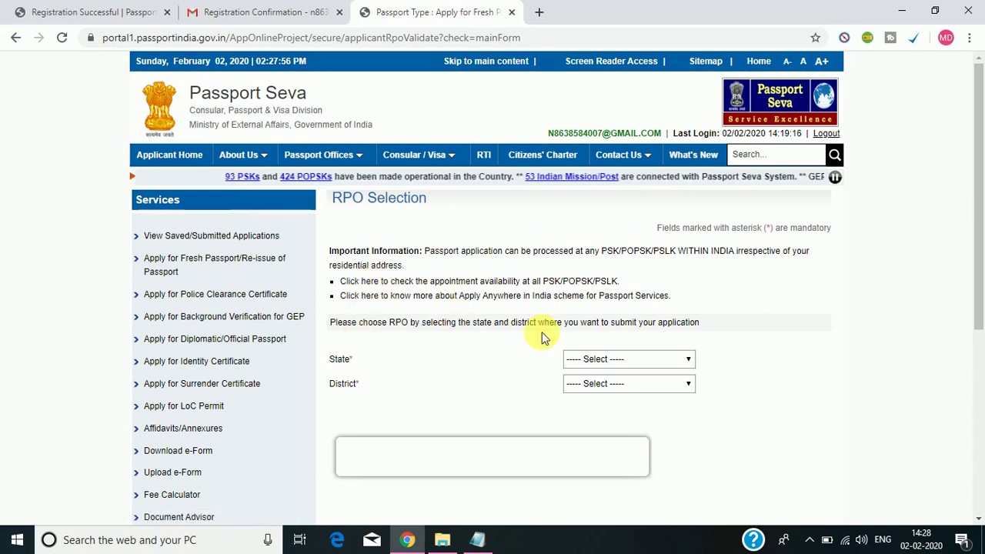
Choose Assam as the state and Barpeta as the district.
{"action": "left_click_drag", "start_coordinate": [979, 245], "coordinate": [977, 271]}
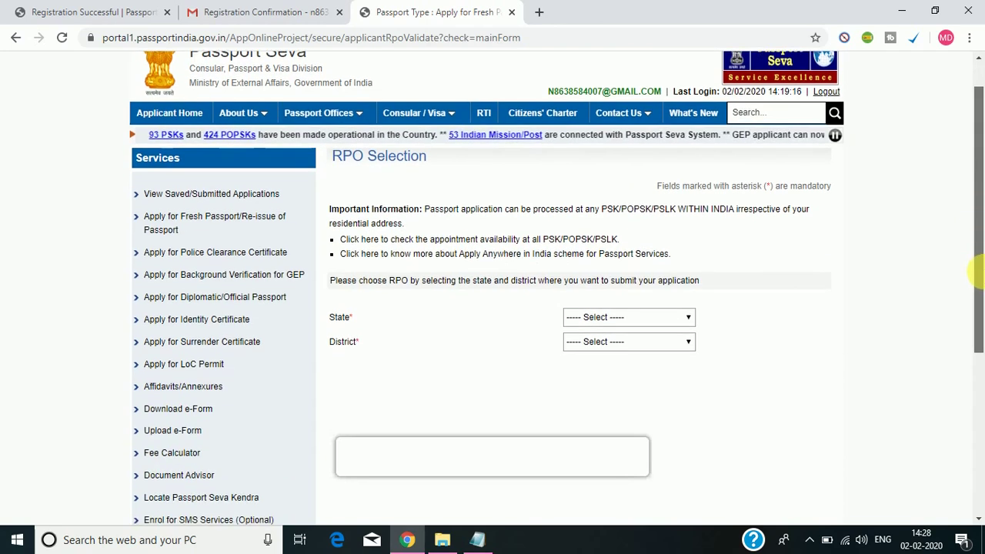
{"action": "left_click", "coordinate": [650, 317]}
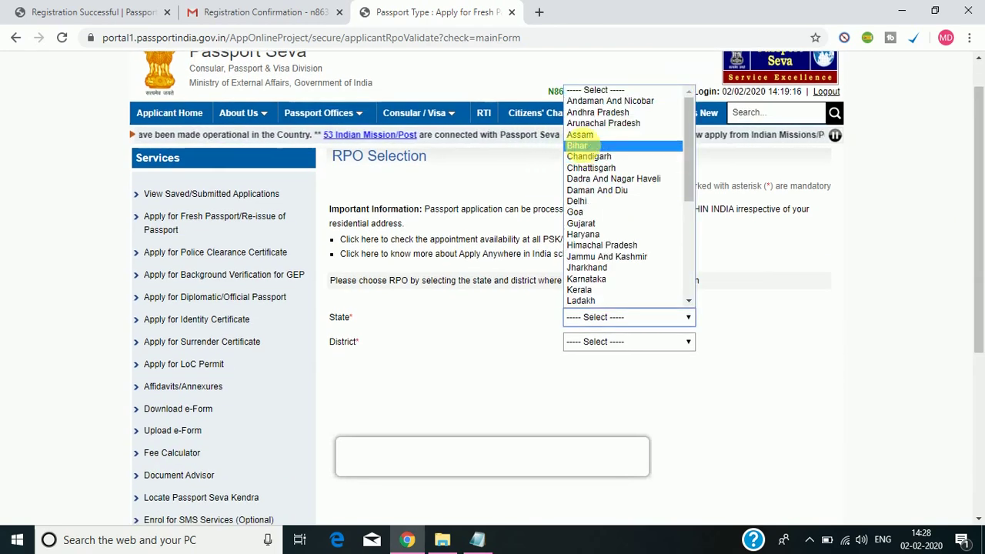
{"action": "left_click", "coordinate": [586, 137]}
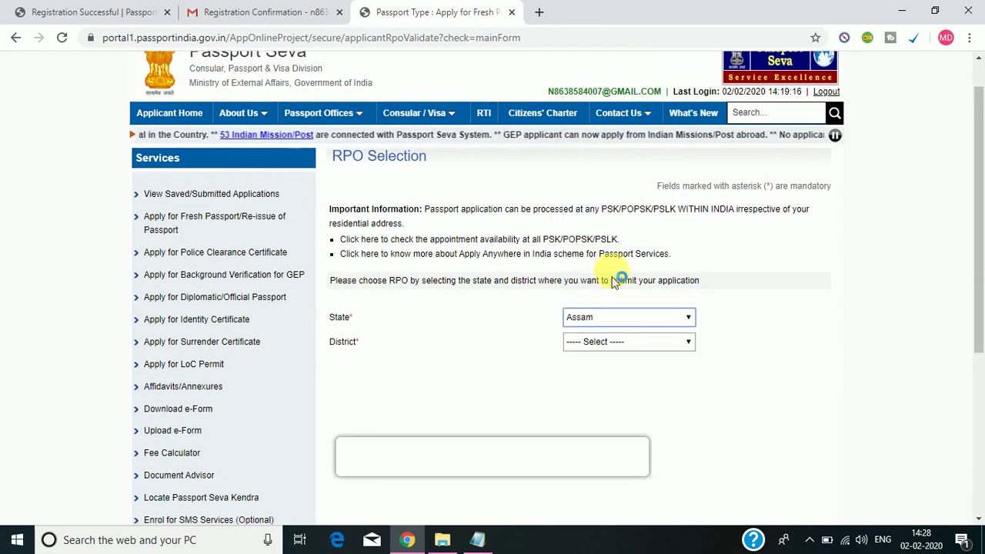
{"action": "left_click", "coordinate": [630, 347]}
{"action": "left_click", "coordinate": [587, 138]}
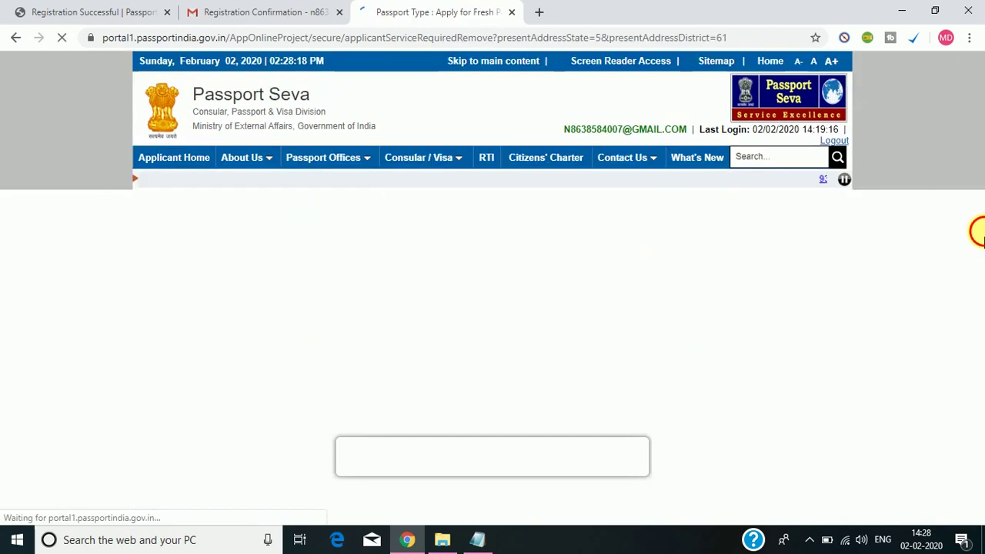
{"action": "left_click_drag", "start_coordinate": [978, 231], "coordinate": [981, 266]}
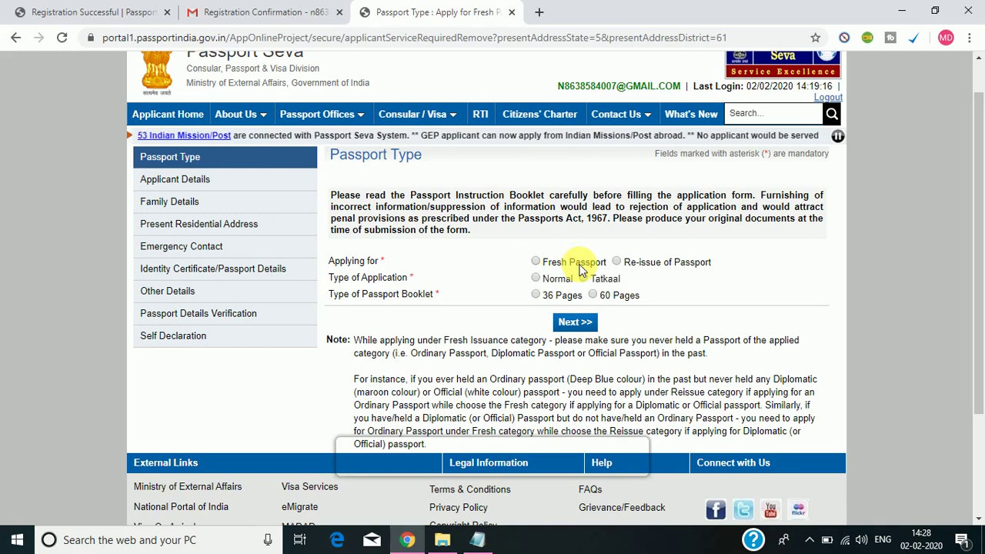
Choose Fresh Passport, Normal application and a 36-page booklet, then continue.
{"action": "left_click", "coordinate": [536, 262]}
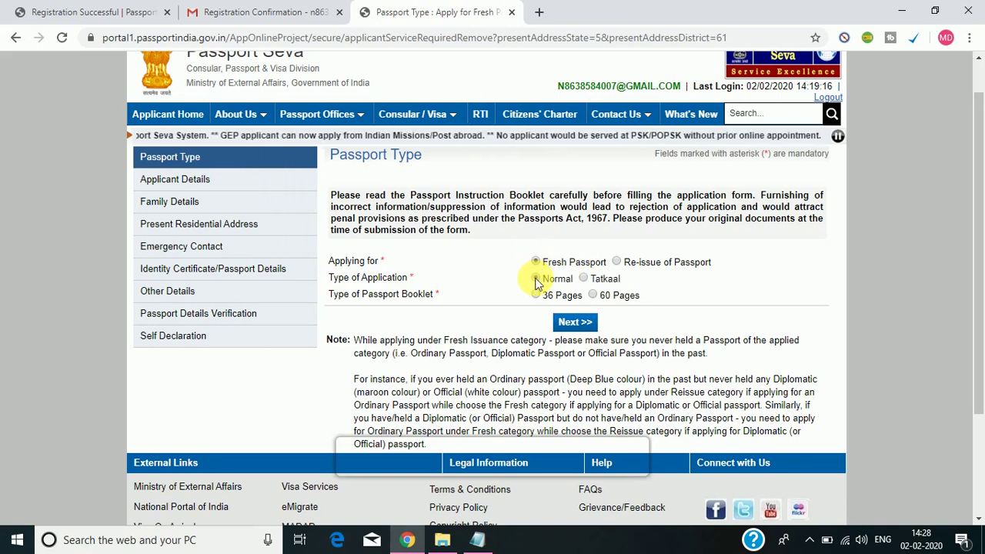
{"action": "left_click", "coordinate": [536, 279]}
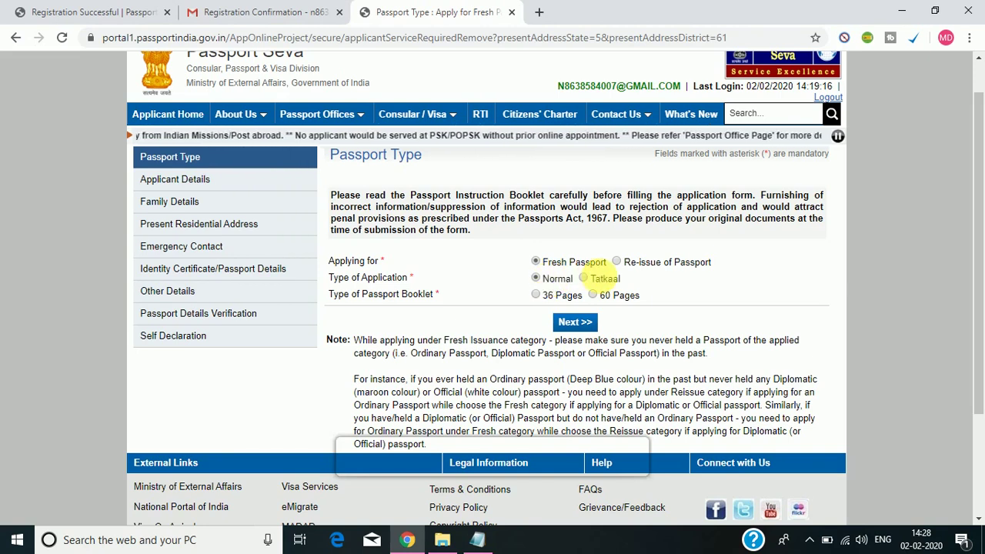
{"action": "left_click", "coordinate": [554, 282]}
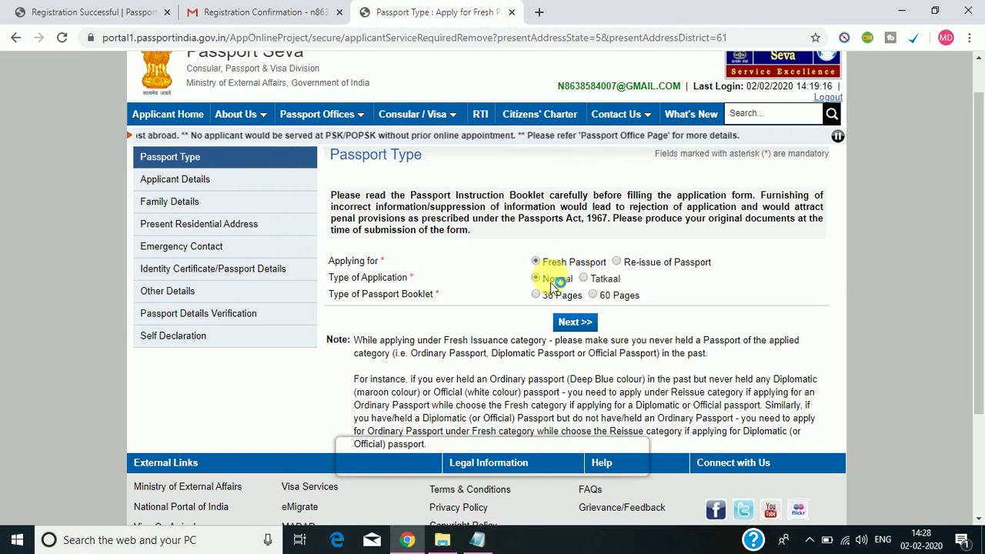
{"action": "left_click", "coordinate": [544, 282]}
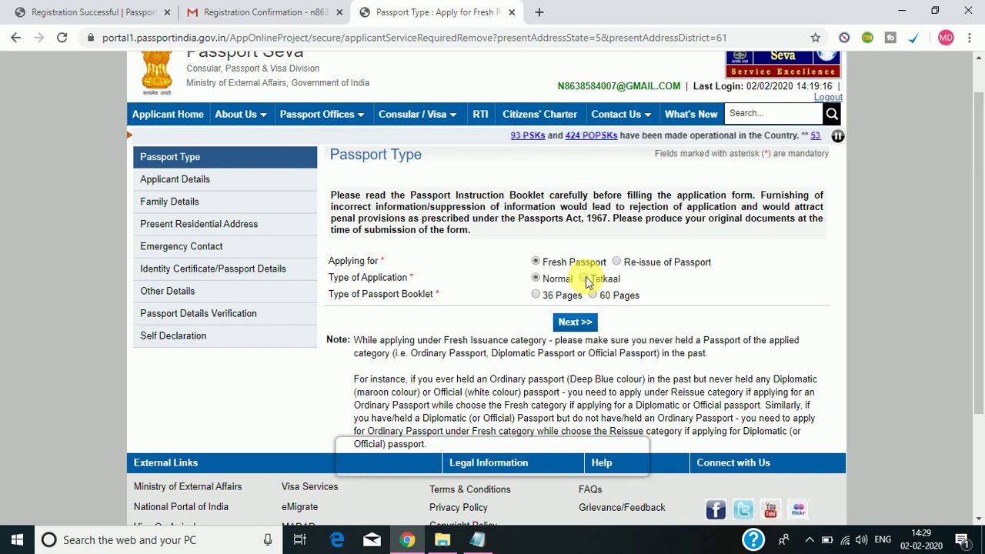
{"action": "left_click", "coordinate": [577, 268]}
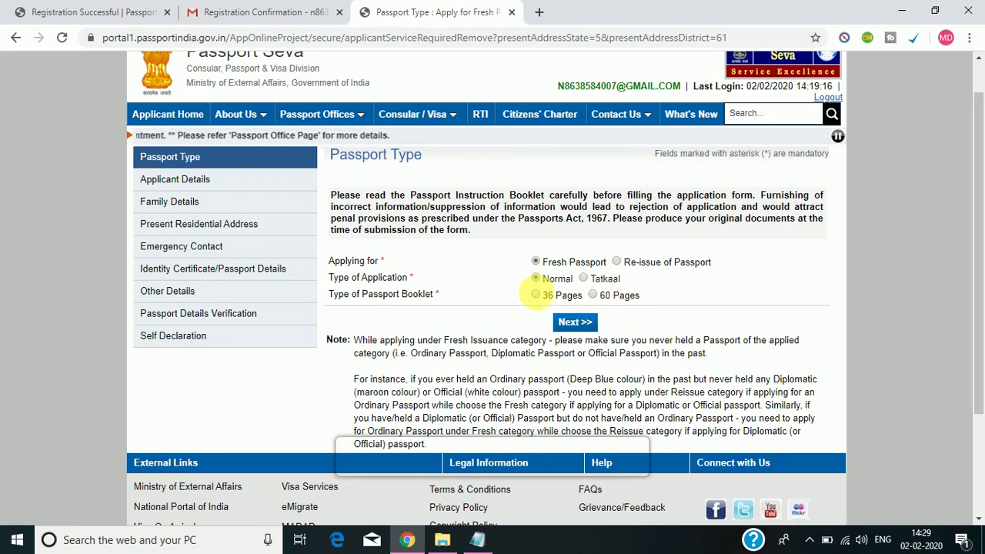
{"action": "left_click", "coordinate": [537, 296]}
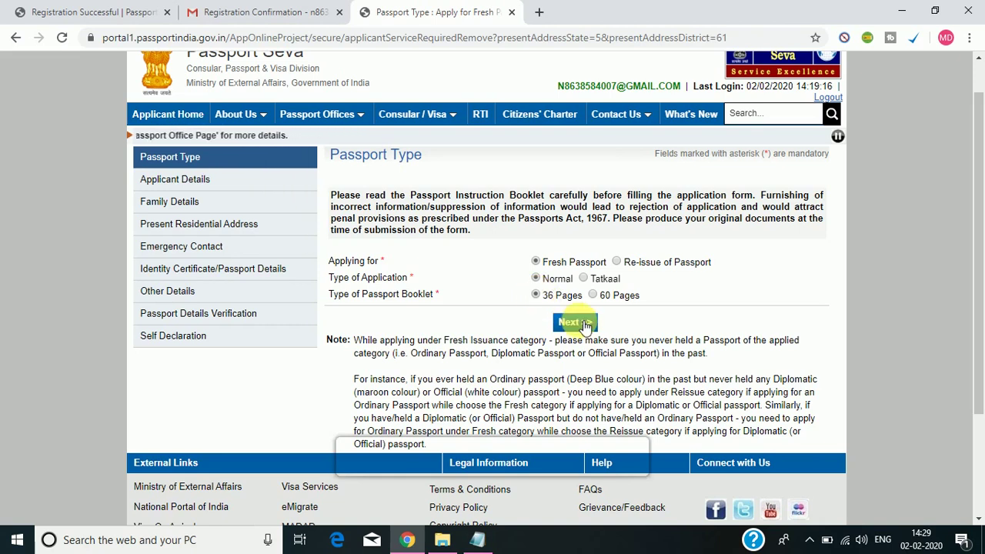
{"action": "left_click", "coordinate": [575, 323]}
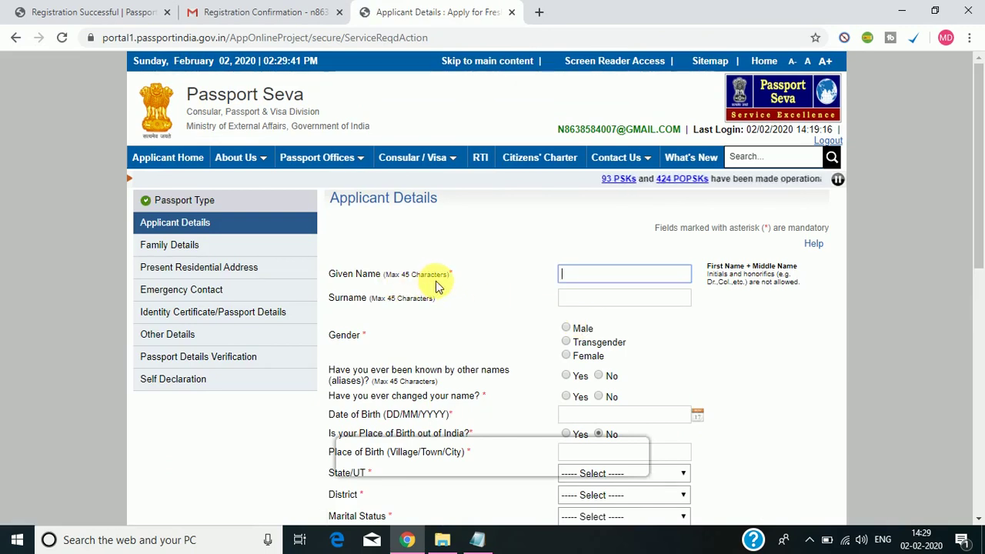
Enter the applicant's given name and surname, choose Male, and answer No for aliases.
{"action": "left_click", "coordinate": [637, 275]}
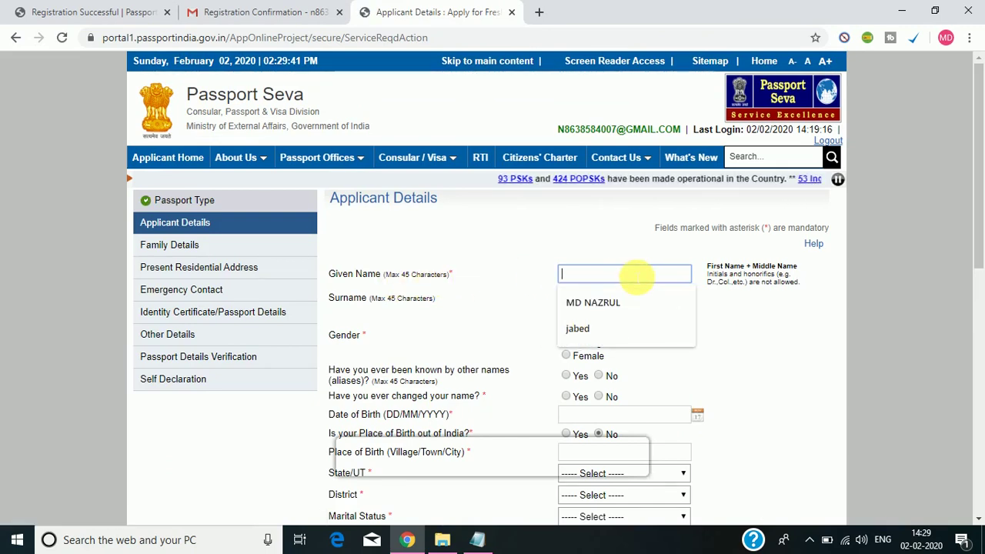
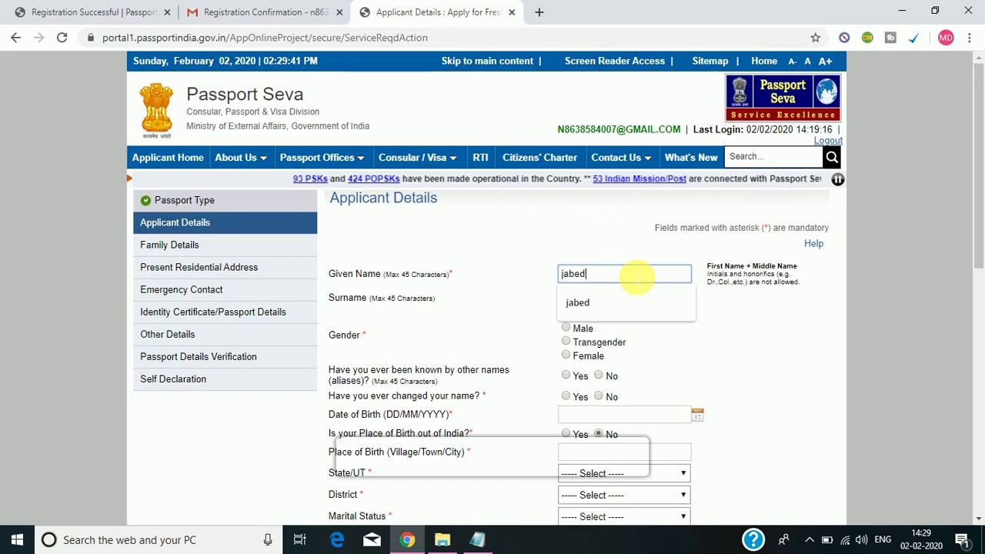
{"action": "left_click", "coordinate": [737, 326]}
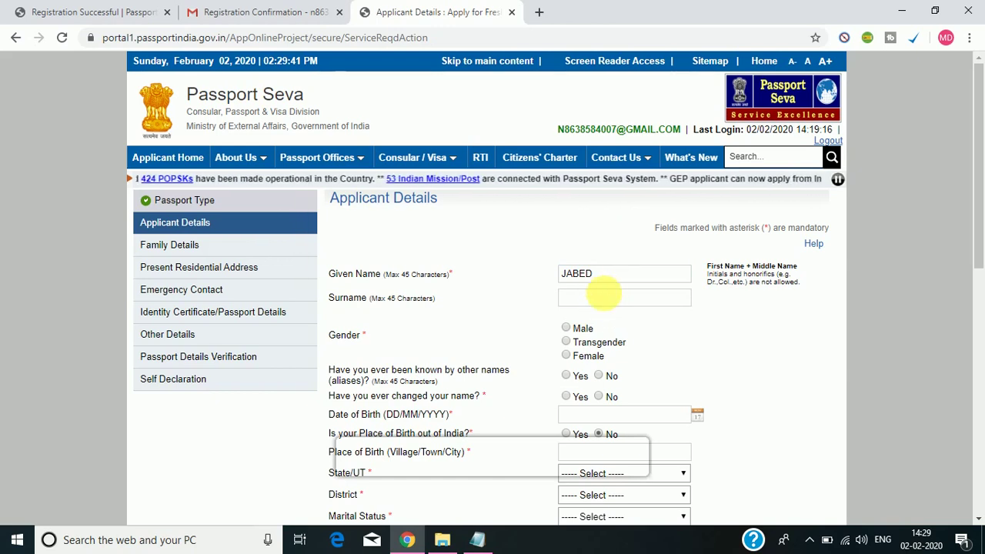
{"action": "left_click", "coordinate": [602, 305]}
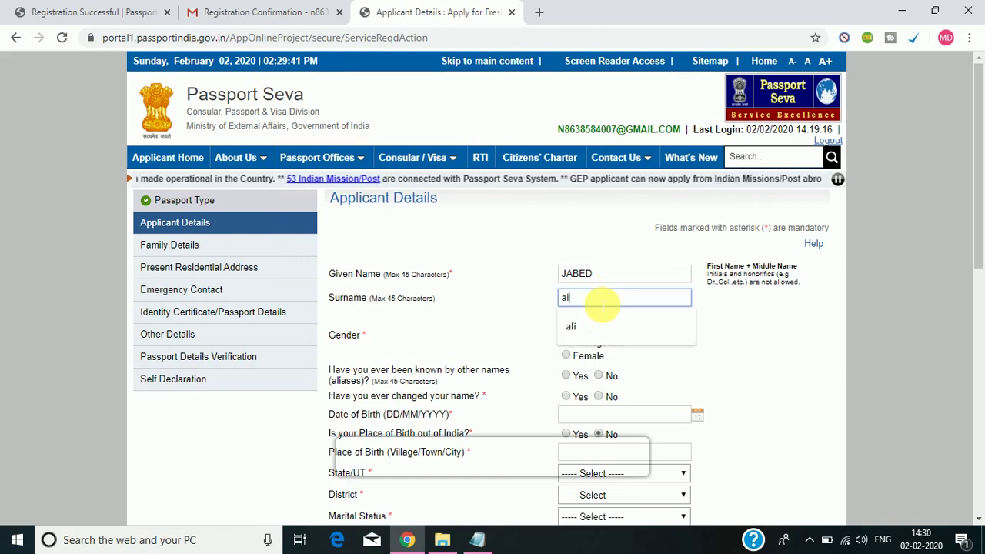
{"action": "left_click", "coordinate": [703, 330]}
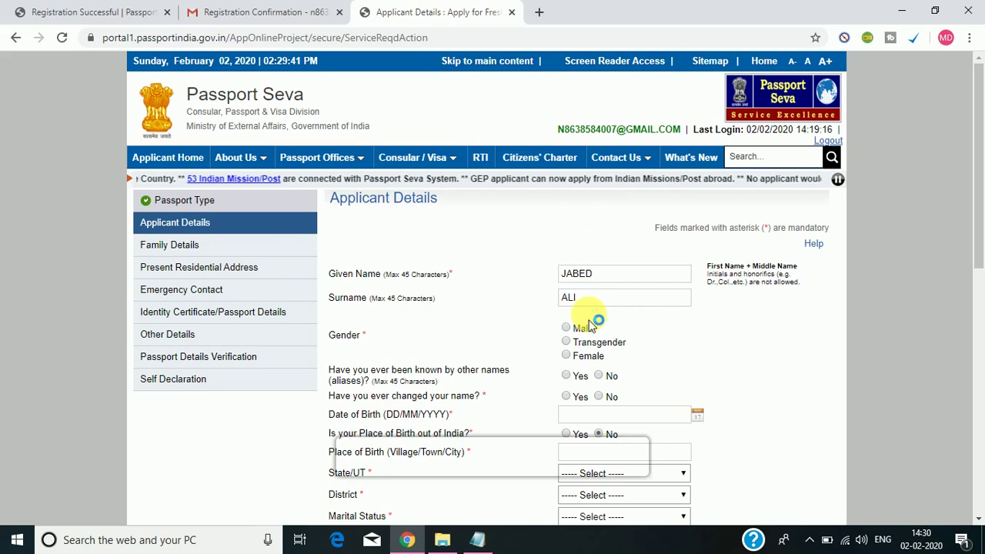
{"action": "left_click", "coordinate": [567, 330]}
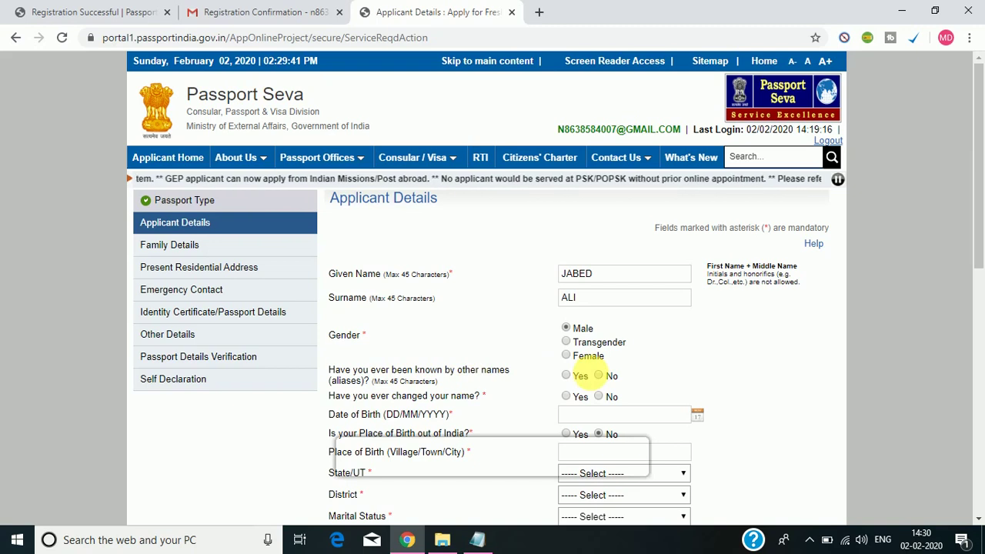
{"action": "left_click", "coordinate": [598, 375]}
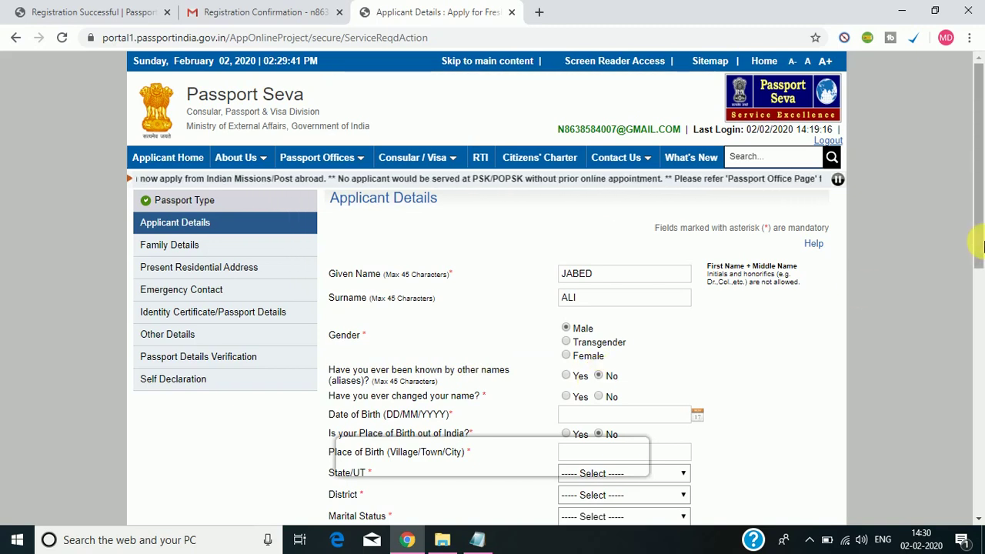
{"action": "left_click_drag", "start_coordinate": [979, 248], "coordinate": [961, 288]}
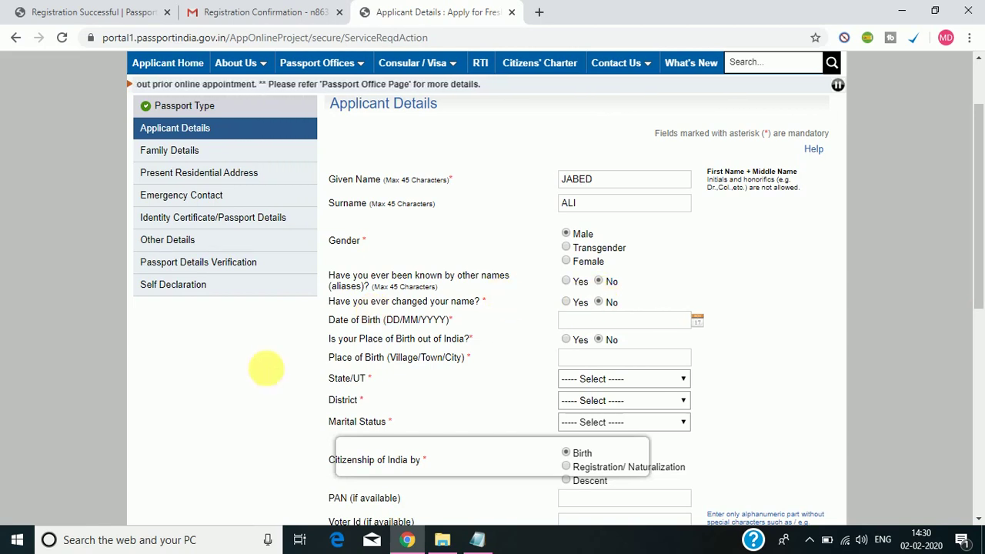
Pick 01/02/1990 as date of birth and keep birthplace inside India.
{"action": "left_click", "coordinate": [697, 320]}
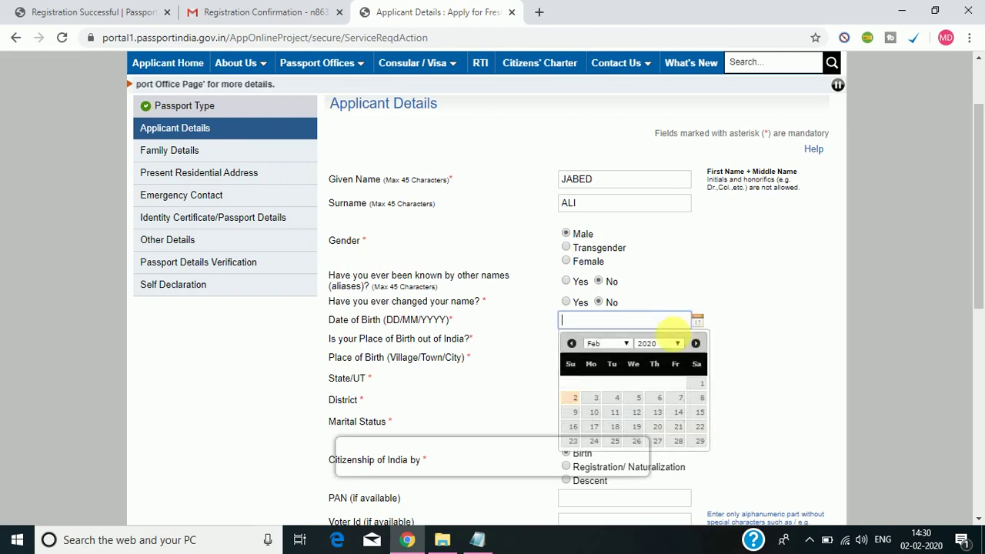
{"action": "left_click", "coordinate": [676, 343]}
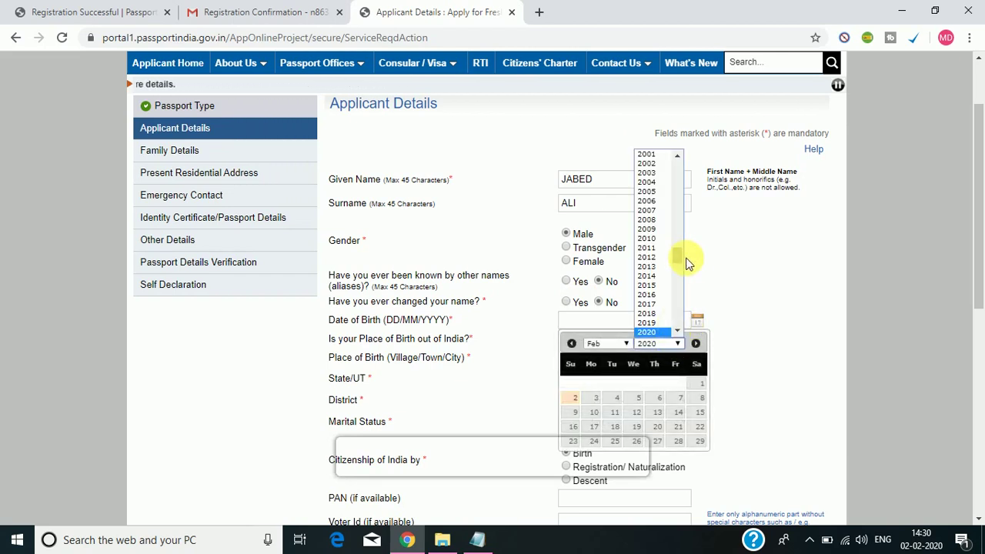
{"action": "left_click_drag", "start_coordinate": [685, 262], "coordinate": [685, 246]}
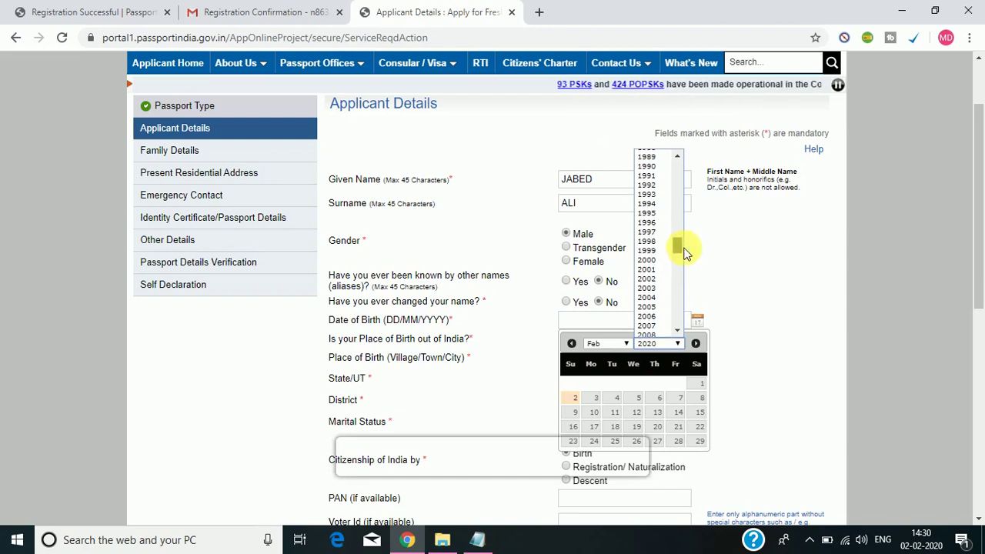
{"action": "left_click", "coordinate": [645, 166]}
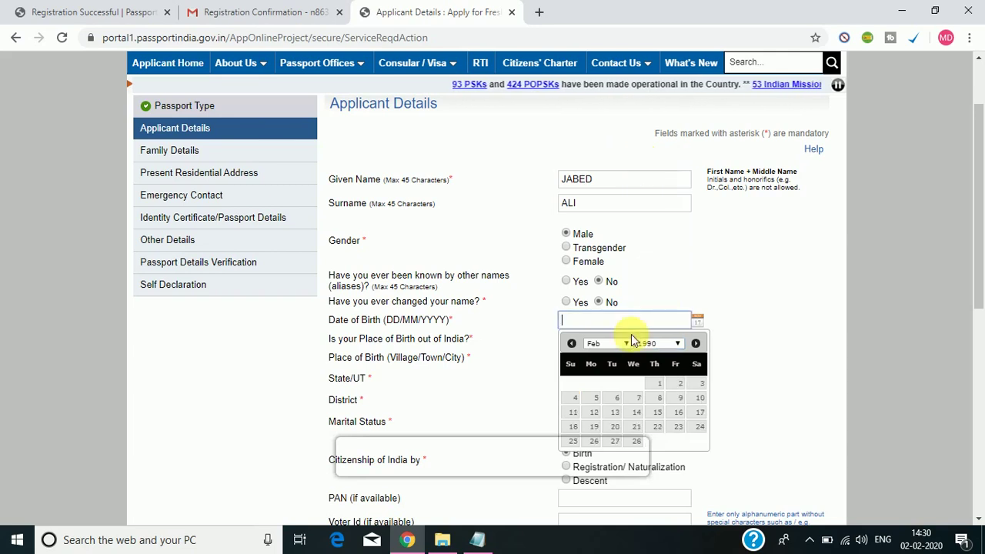
{"action": "left_click", "coordinate": [657, 385]}
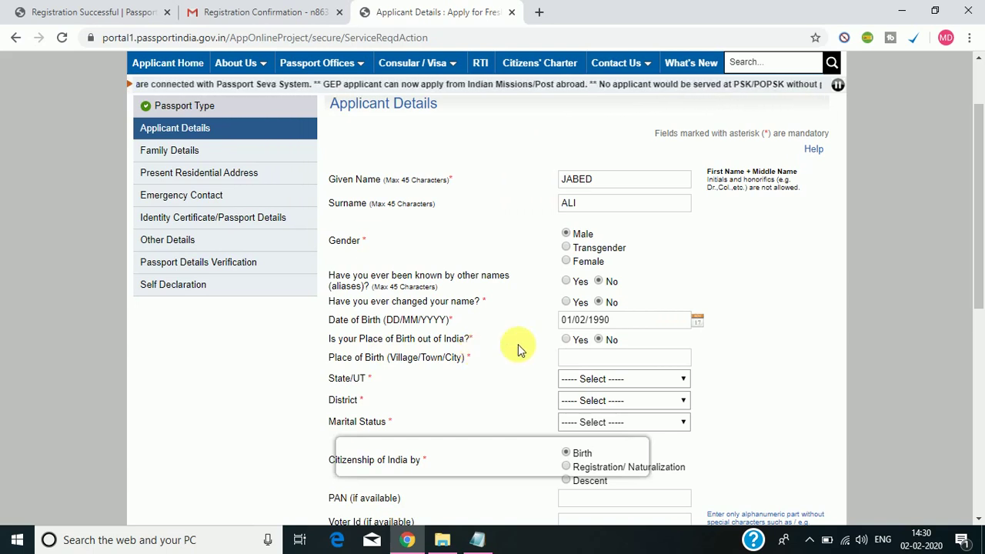
{"action": "left_click", "coordinate": [567, 340]}
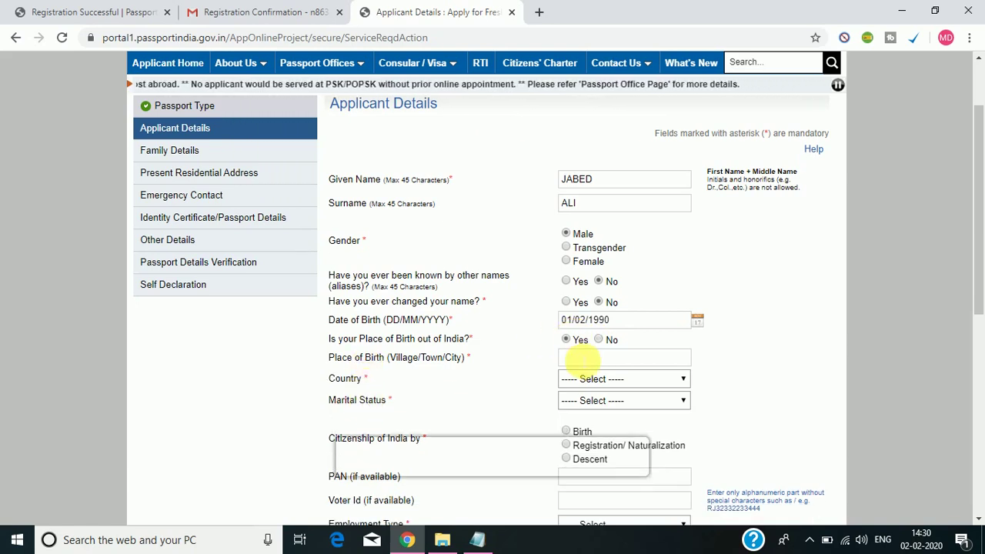
{"action": "left_click", "coordinate": [599, 340]}
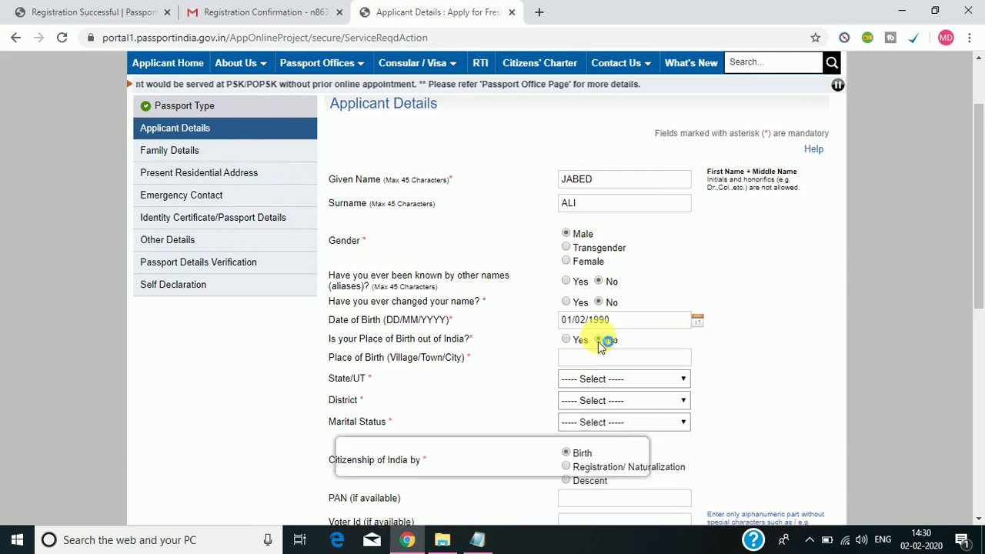
{"action": "left_click_drag", "start_coordinate": [981, 279], "coordinate": [982, 333]}
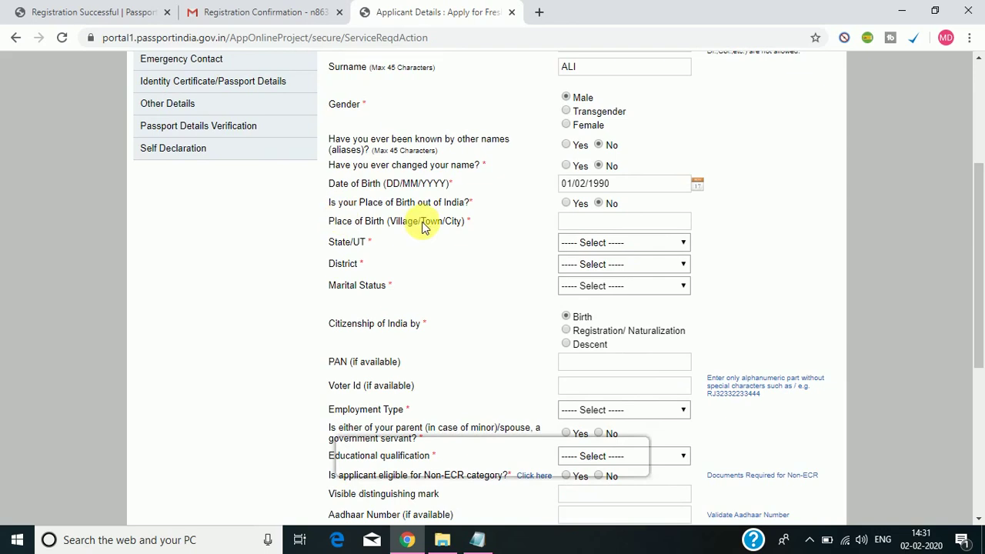
Enter the birthplace village, choose Assam and Barpeta, and set marital status to Single.
{"action": "left_click", "coordinate": [624, 222]}
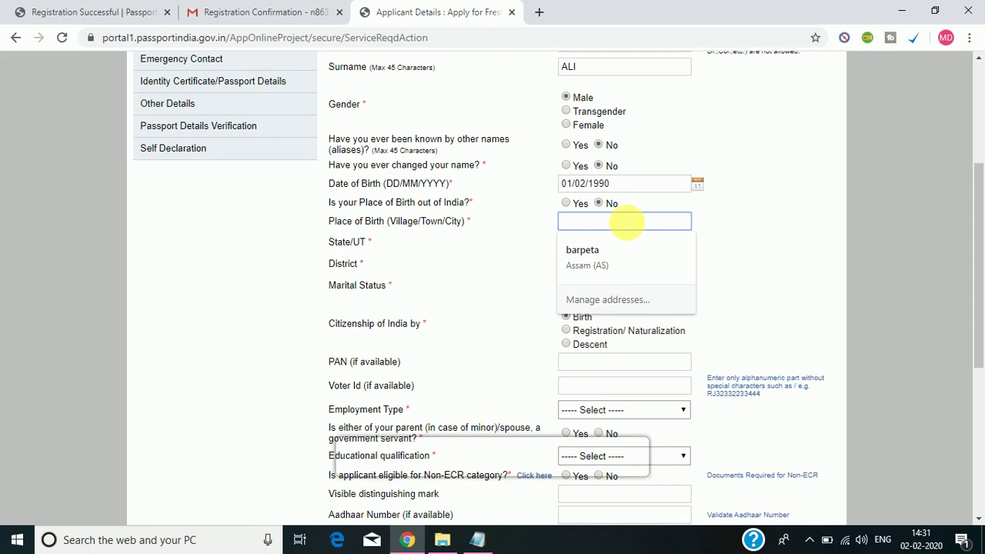
{"action": "type", "text": "kalgachia"}
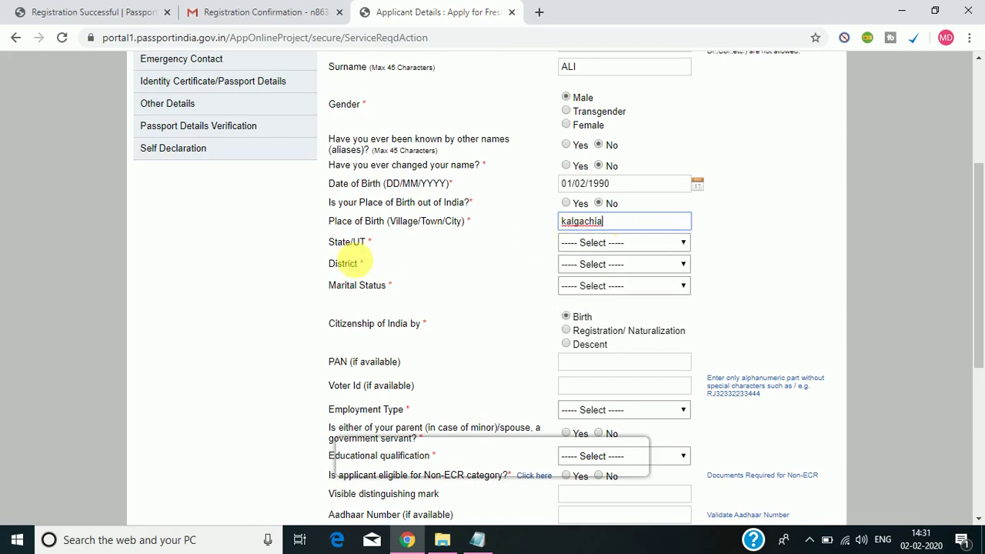
{"action": "left_click", "coordinate": [637, 245]}
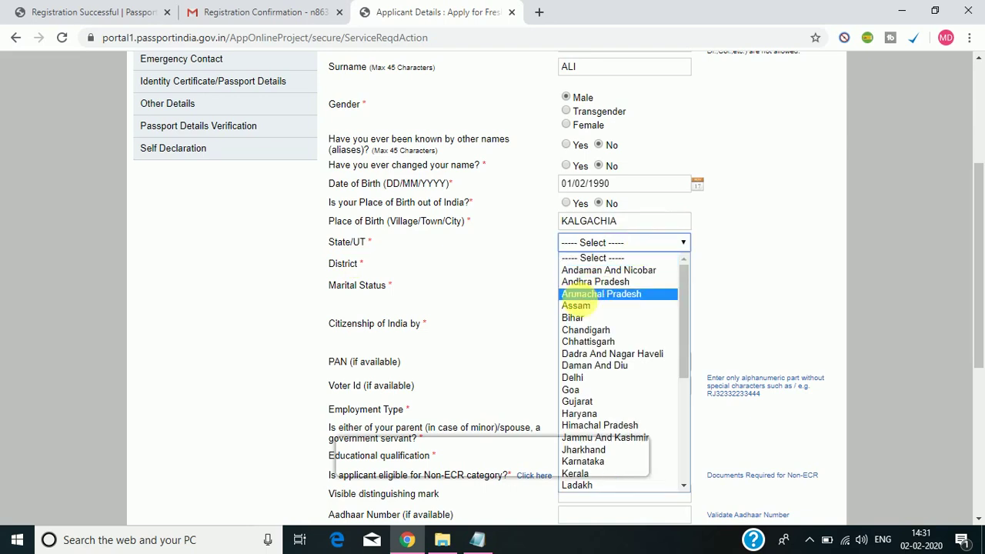
{"action": "left_click", "coordinate": [587, 307]}
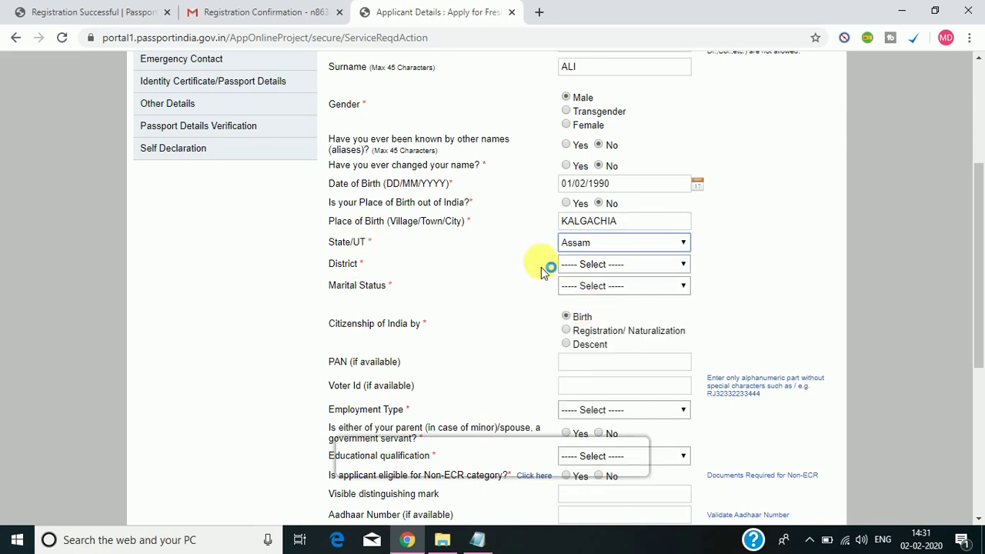
{"action": "left_click", "coordinate": [598, 264]}
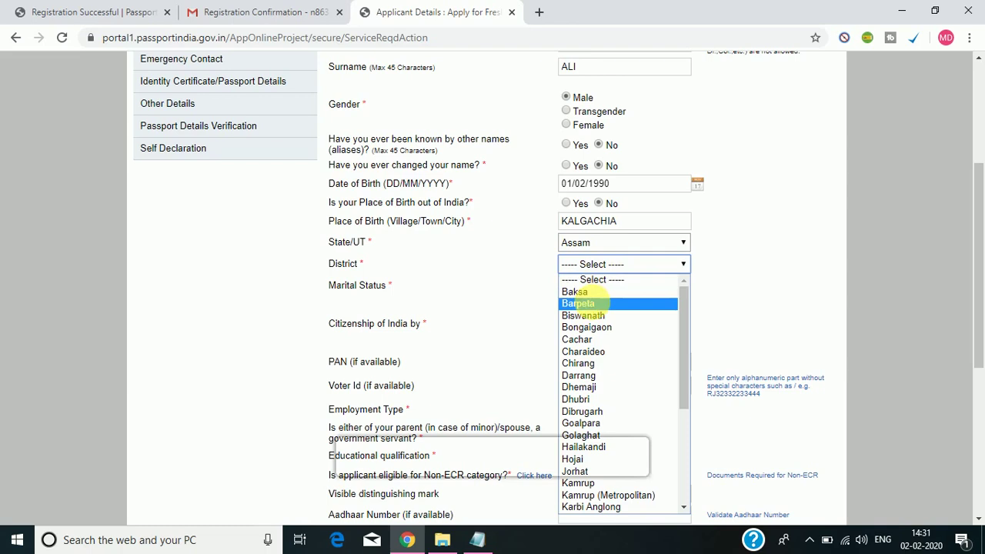
{"action": "left_click", "coordinate": [595, 304]}
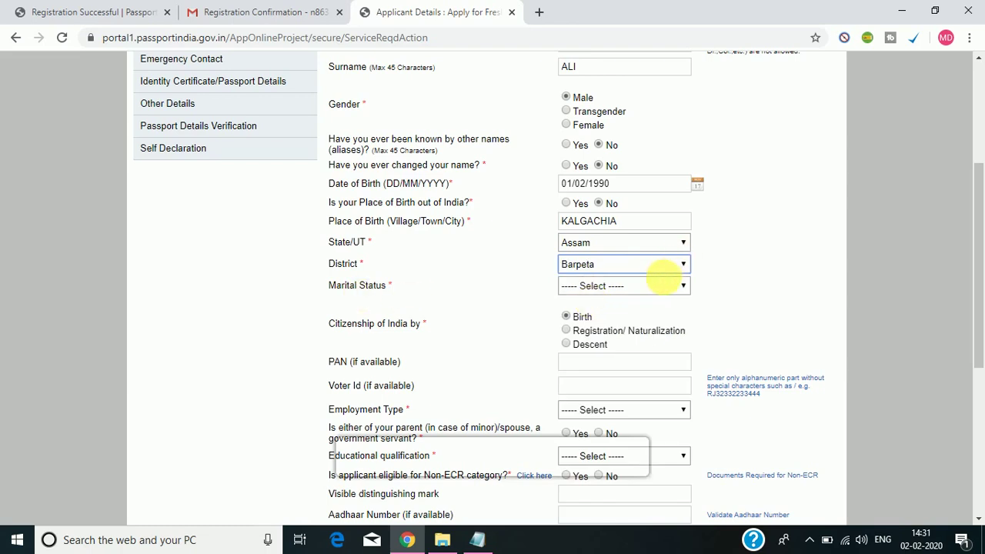
{"action": "left_click", "coordinate": [661, 287]}
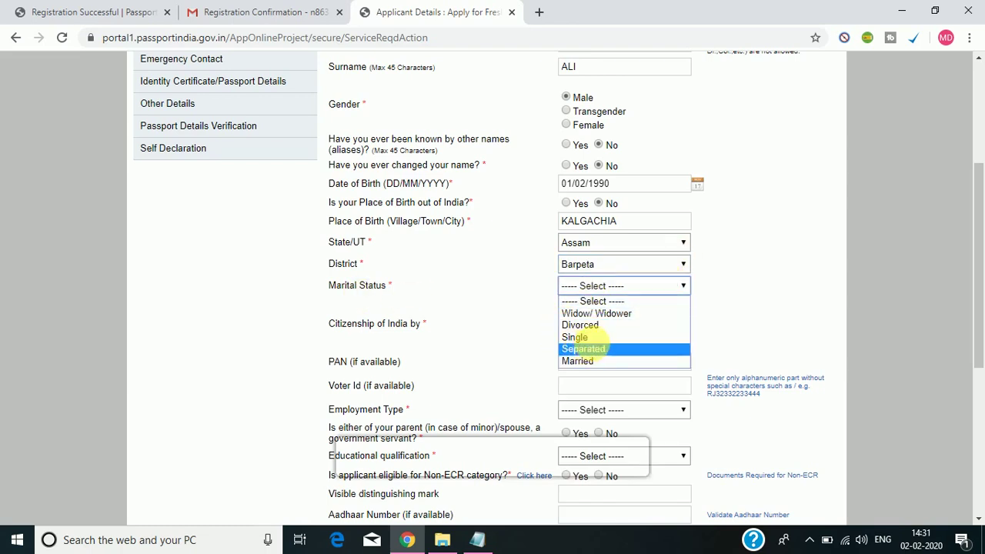
{"action": "left_click", "coordinate": [593, 338]}
{"action": "left_click_drag", "start_coordinate": [978, 254], "coordinate": [979, 303]}
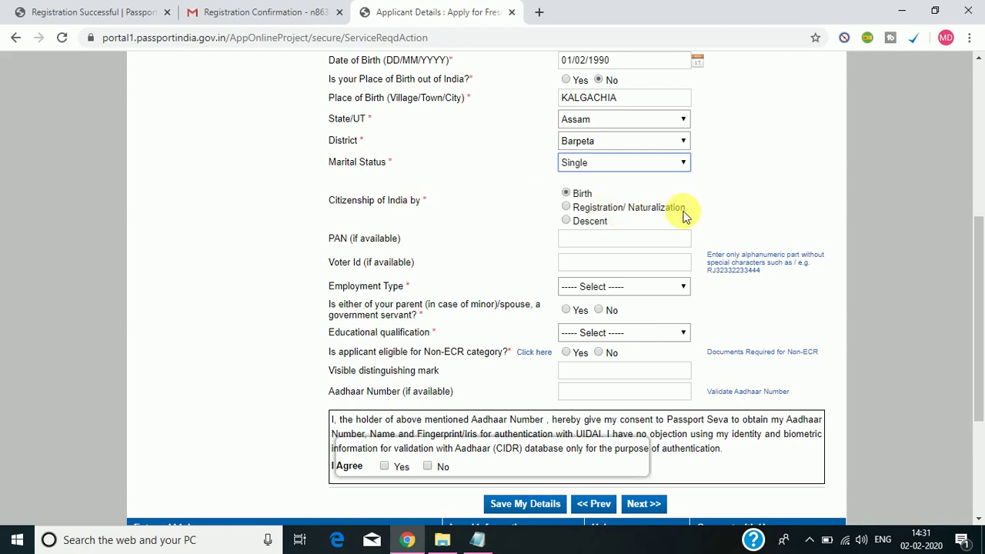
Set citizenship of India to By Birth.
{"action": "left_click", "coordinate": [566, 209]}
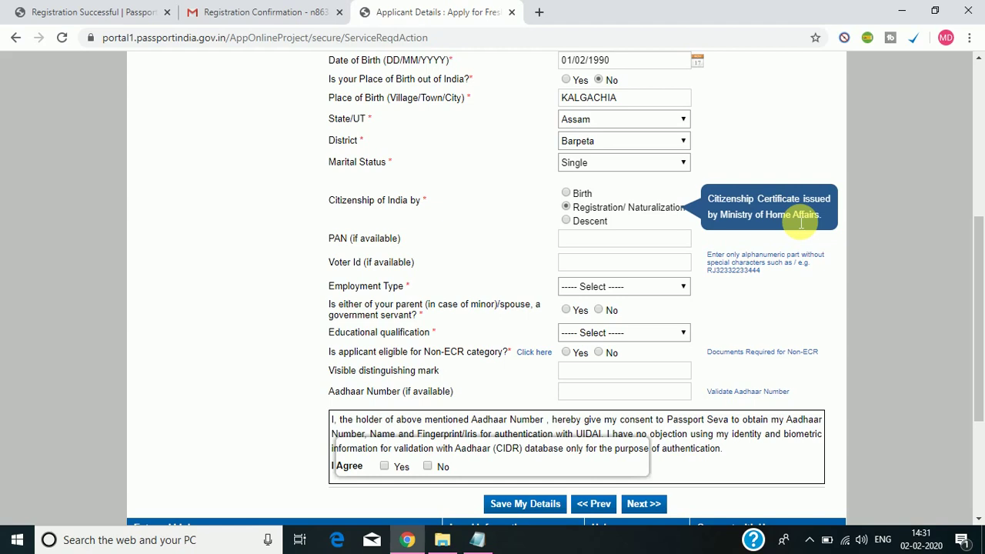
{"action": "left_click", "coordinate": [566, 221]}
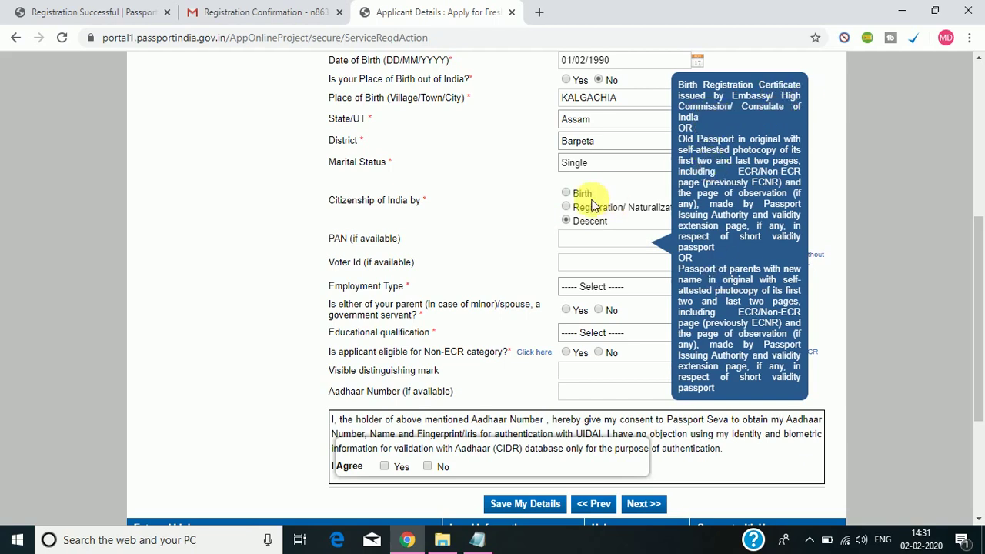
{"action": "left_click", "coordinate": [568, 208]}
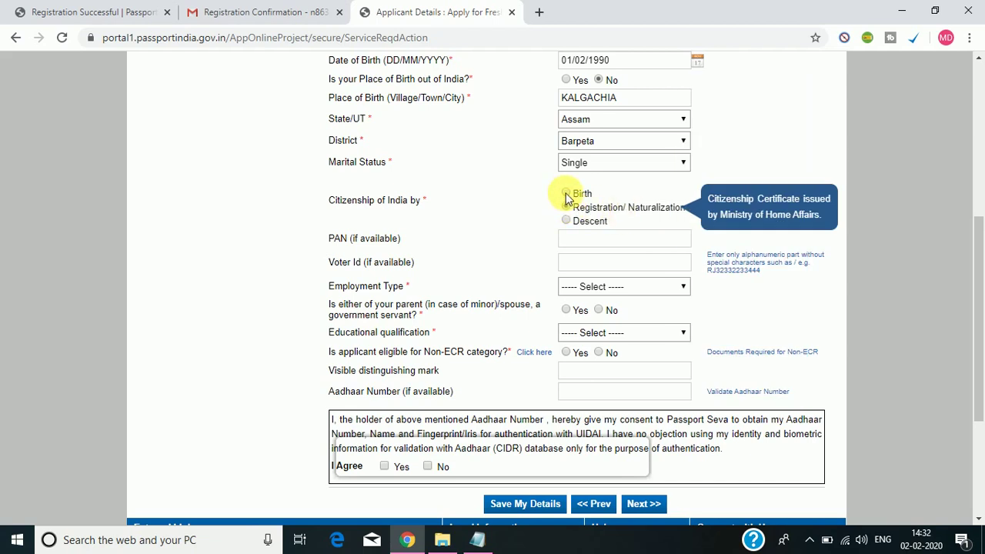
{"action": "left_click", "coordinate": [567, 194]}
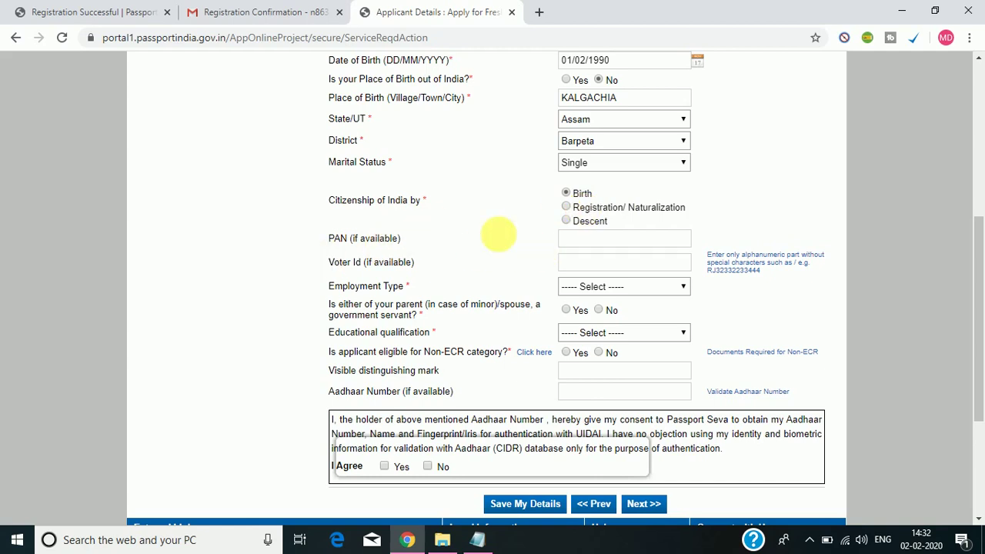
Leave PAN blank, set employment type to Others, and answer No for government servant.
{"action": "left_click", "coordinate": [610, 240]}
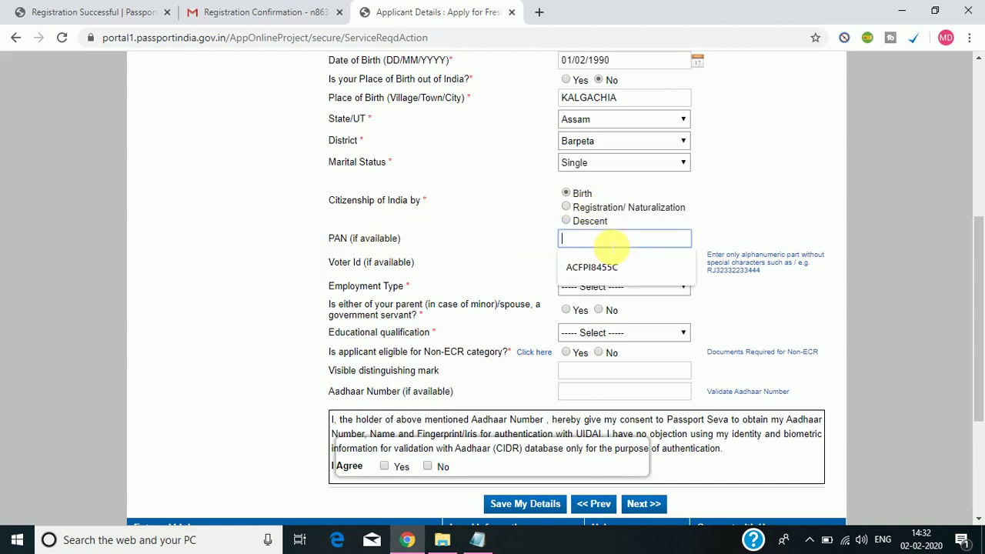
{"action": "left_click", "coordinate": [506, 250]}
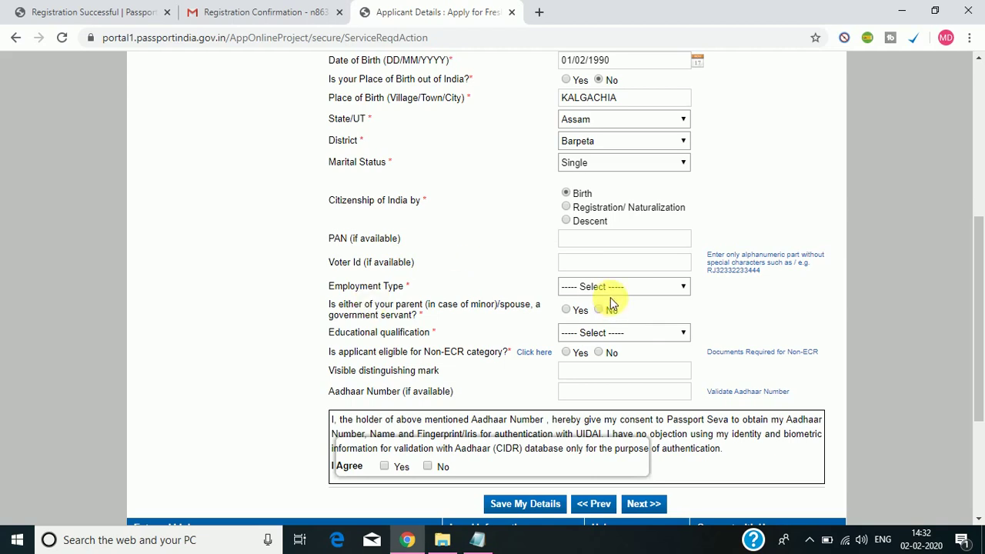
{"action": "left_click", "coordinate": [609, 292]}
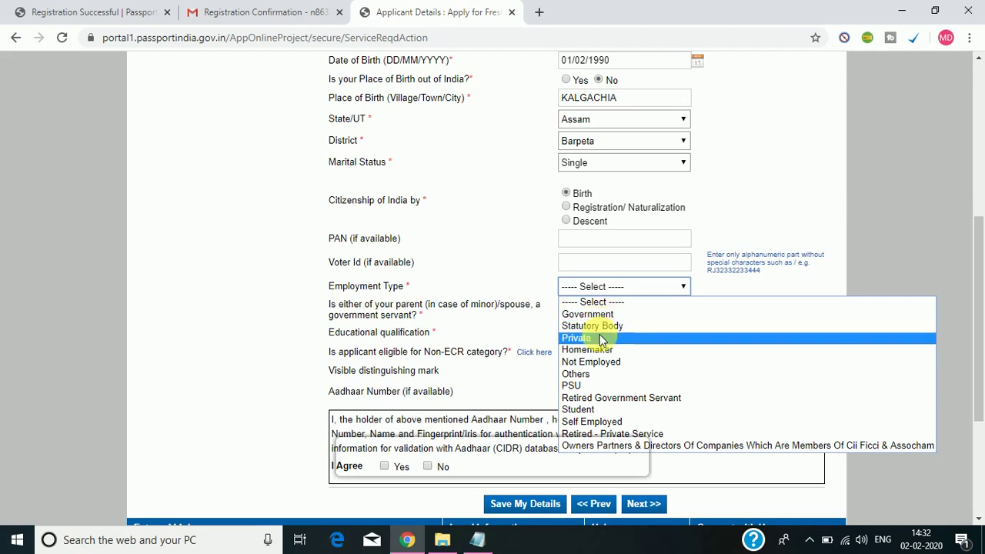
{"action": "left_click", "coordinate": [590, 376]}
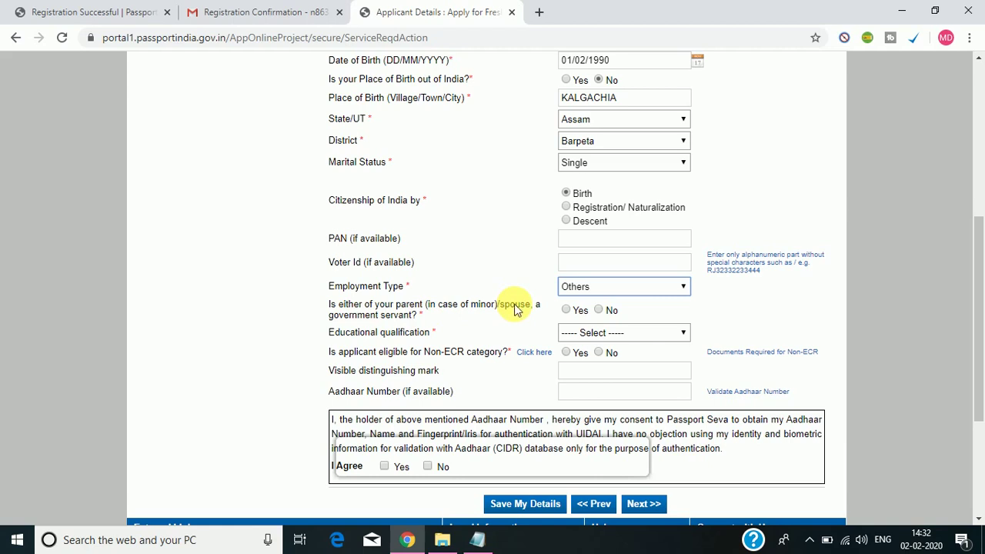
{"action": "left_click", "coordinate": [600, 310]}
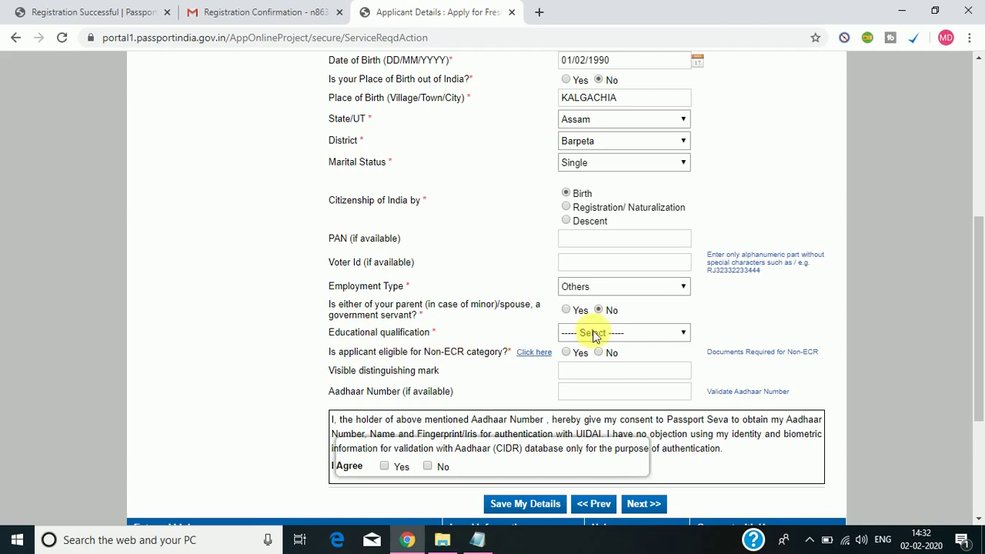
{"action": "left_click", "coordinate": [680, 331]}
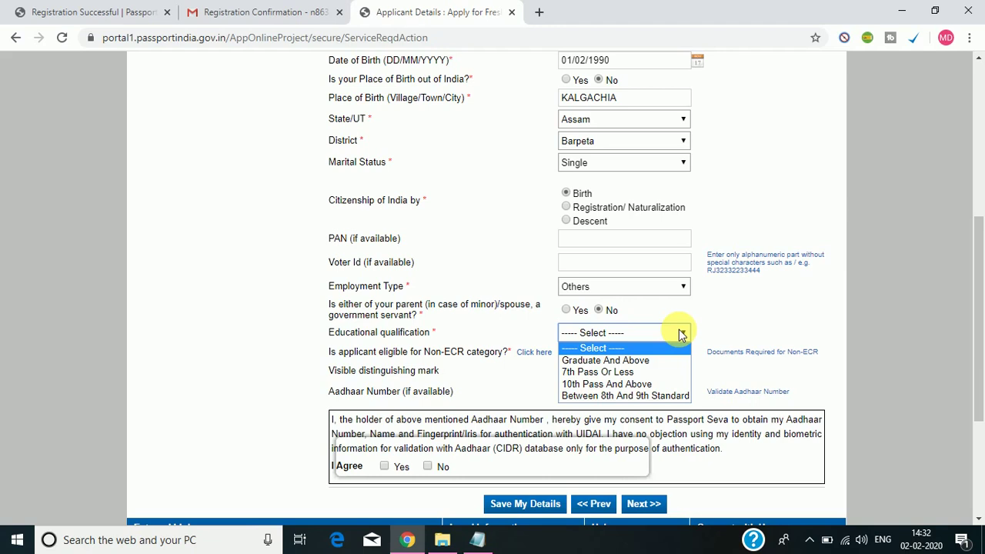
Select Graduate And Above as educational qualification, keeping Non-ECR eligibility at Yes.
{"action": "left_click", "coordinate": [638, 362]}
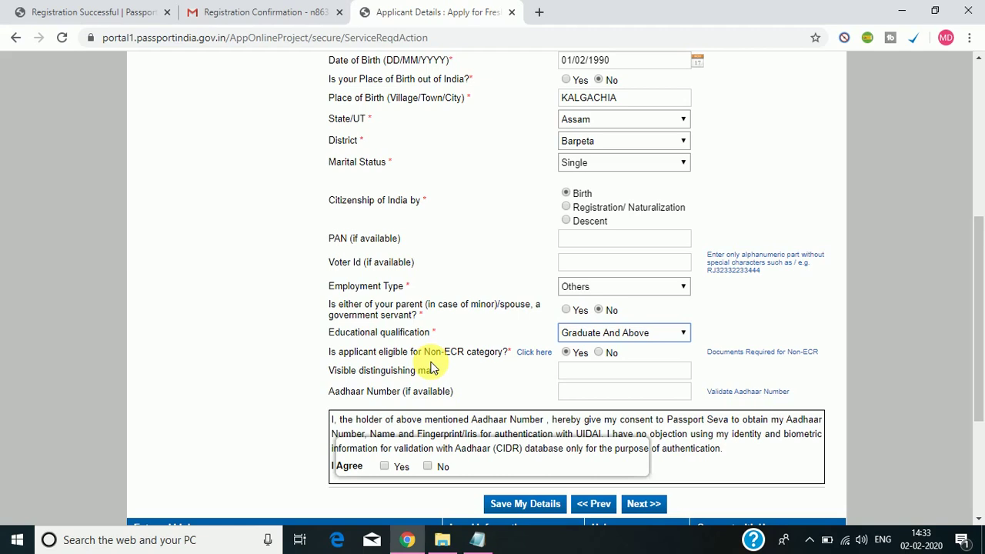
{"action": "left_click", "coordinate": [620, 335]}
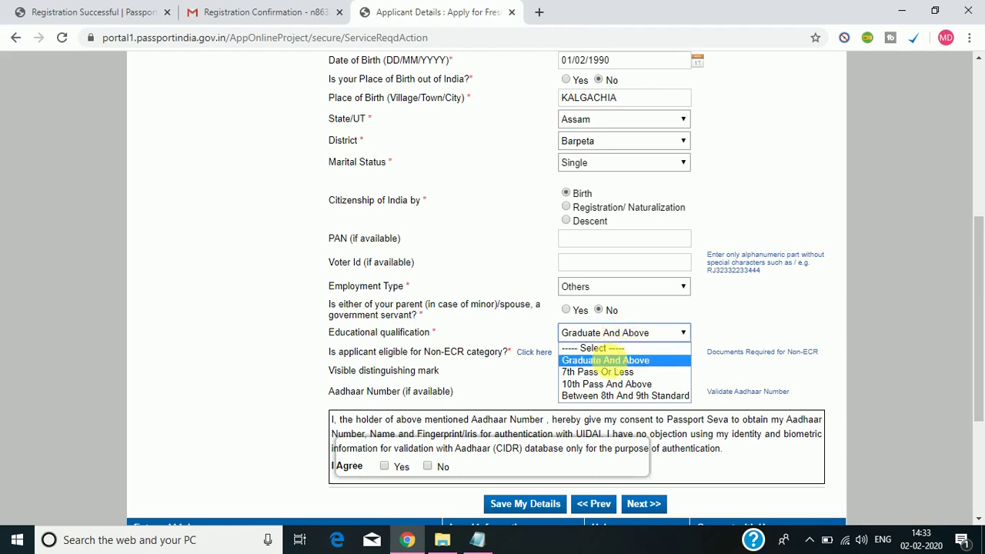
{"action": "left_click", "coordinate": [610, 361]}
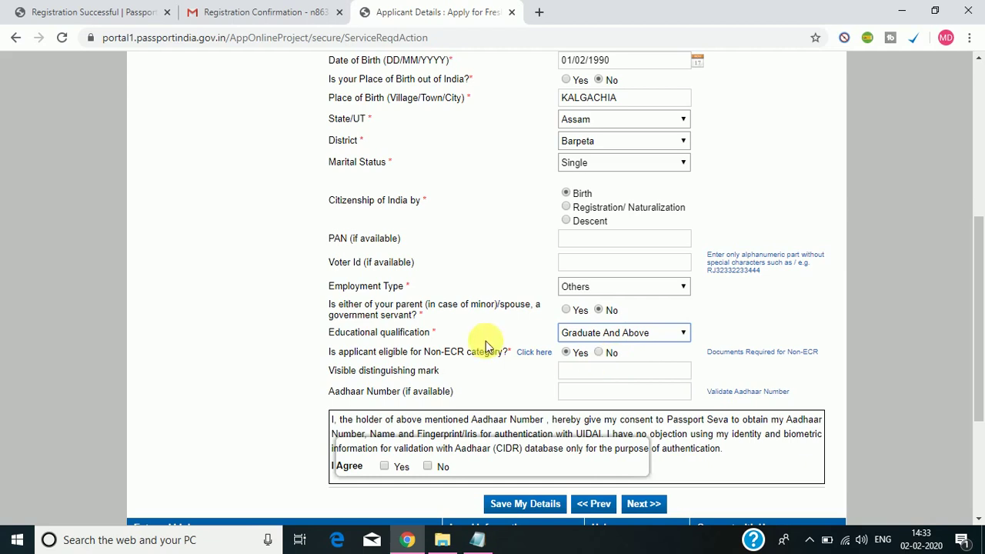
{"action": "left_click", "coordinate": [586, 340]}
{"action": "left_click", "coordinate": [586, 340]}
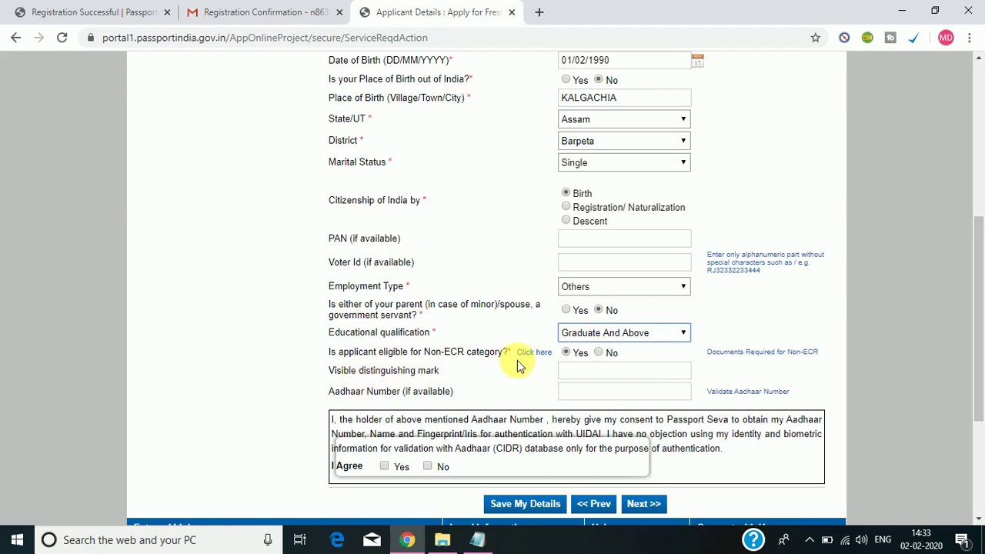
{"action": "left_click_drag", "start_coordinate": [981, 223], "coordinate": [981, 271]}
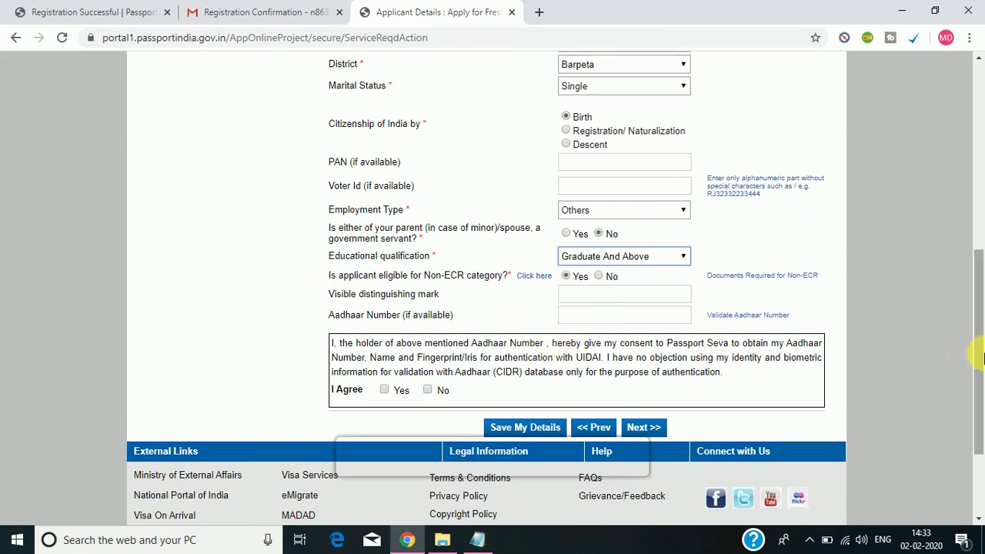
Agree Yes to Aadhaar consent, fill the Aadhaar number from autofill, and continue to Family Details.
{"action": "scroll", "coordinate": [982, 365], "scroll_direction": "down", "scroll_amount": 1}
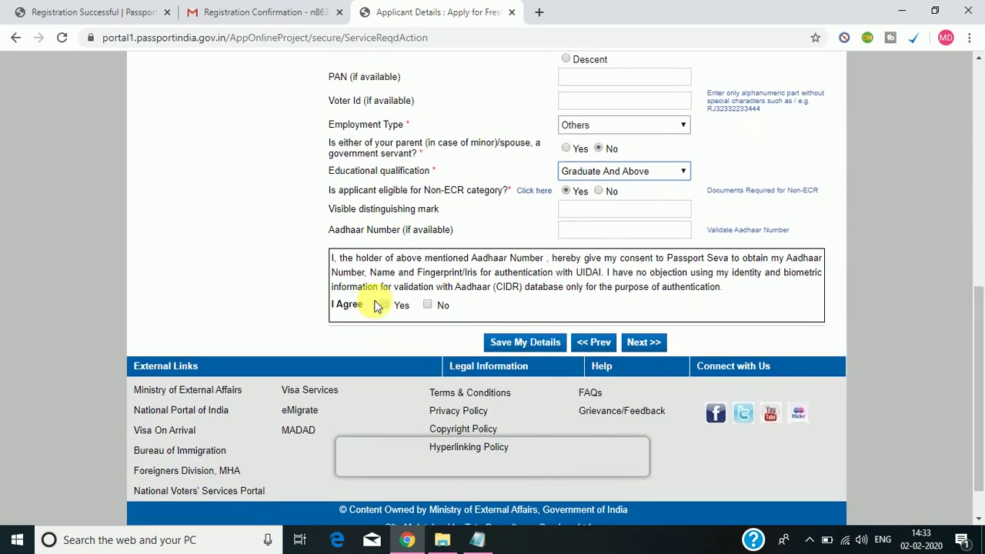
{"action": "left_click", "coordinate": [385, 305]}
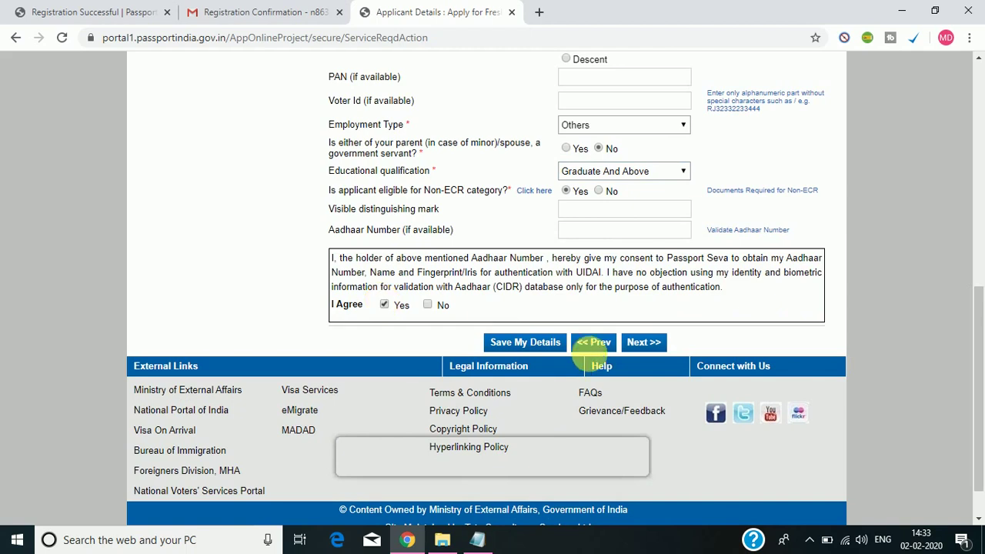
{"action": "left_click", "coordinate": [647, 342]}
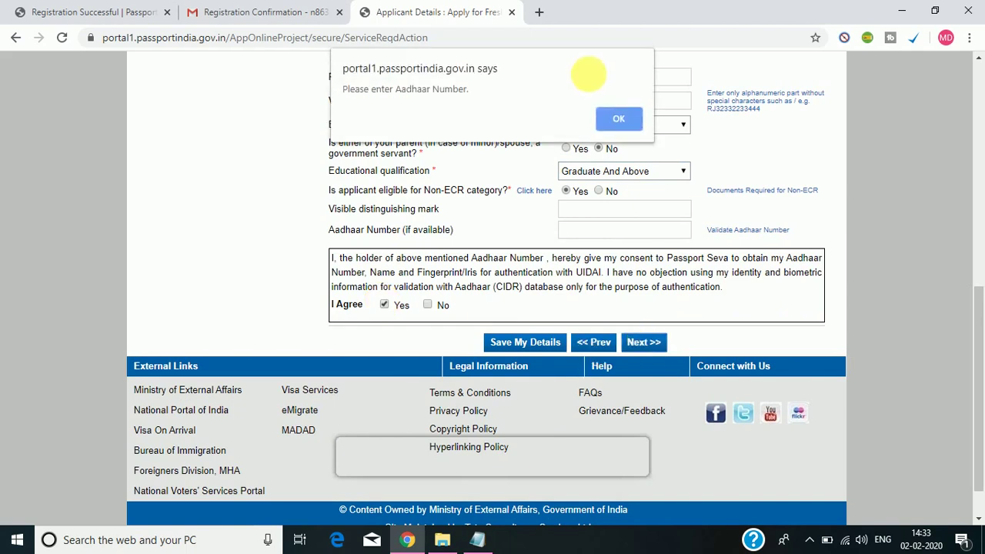
{"action": "left_click", "coordinate": [618, 122]}
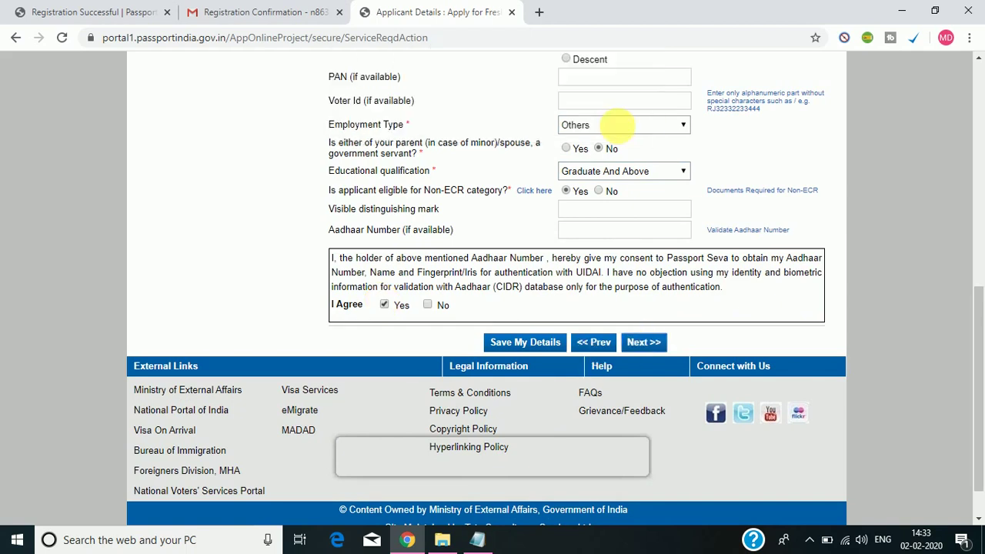
{"action": "left_click", "coordinate": [608, 231]}
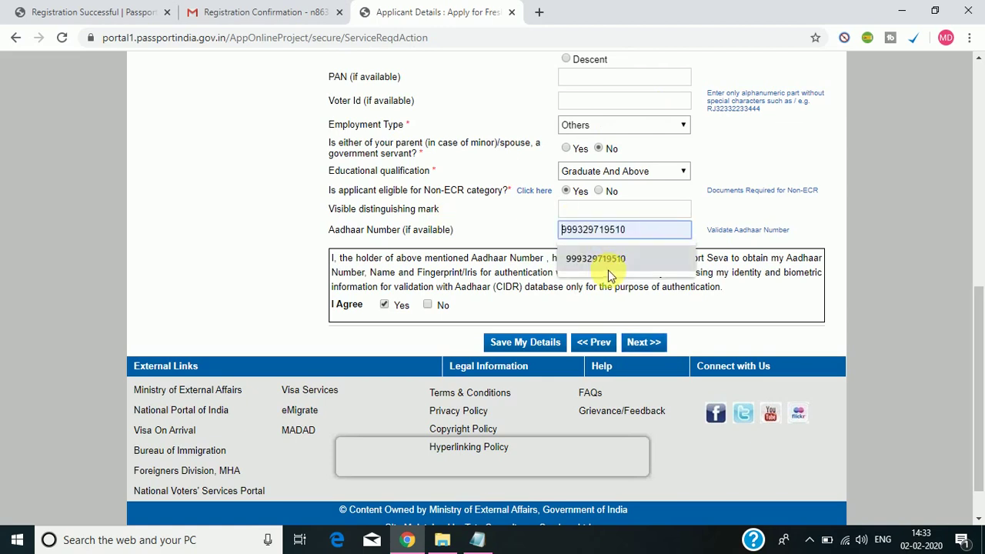
{"action": "left_click", "coordinate": [609, 260]}
{"action": "left_click", "coordinate": [647, 342]}
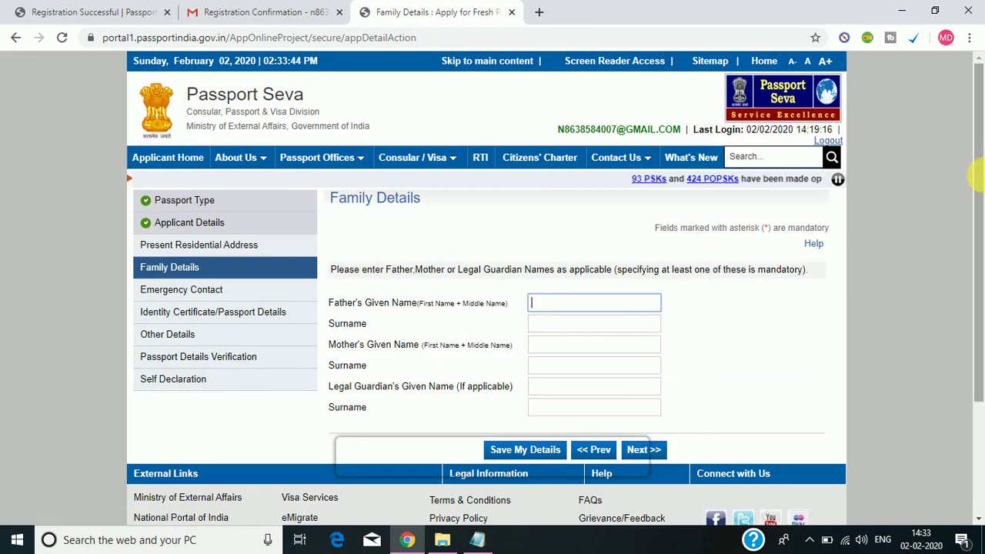
Enter the father's and mother's given names and surnames, then continue to Present Residential Address.
{"action": "scroll", "coordinate": [492, 292], "scroll_direction": "down", "scroll_amount": 1}
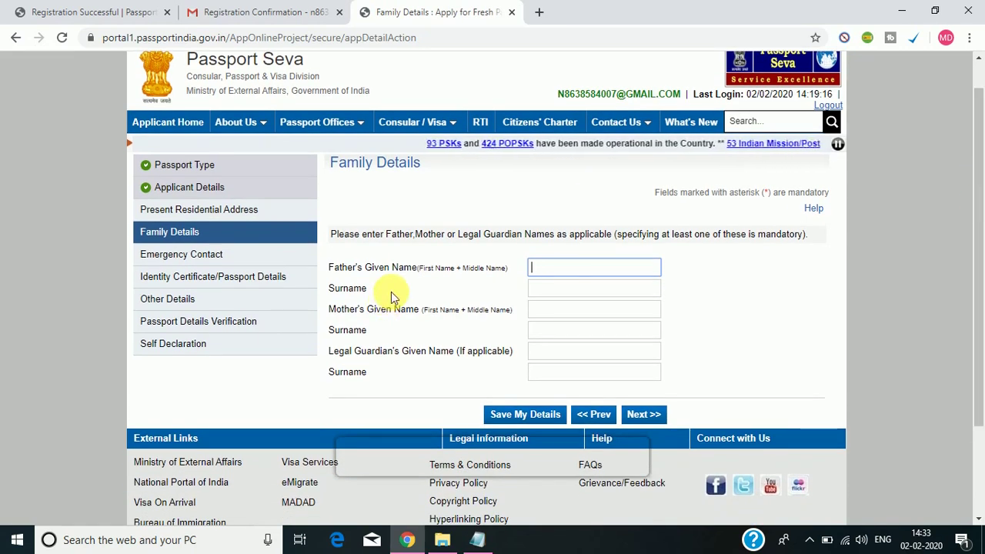
{"action": "left_click", "coordinate": [630, 269]}
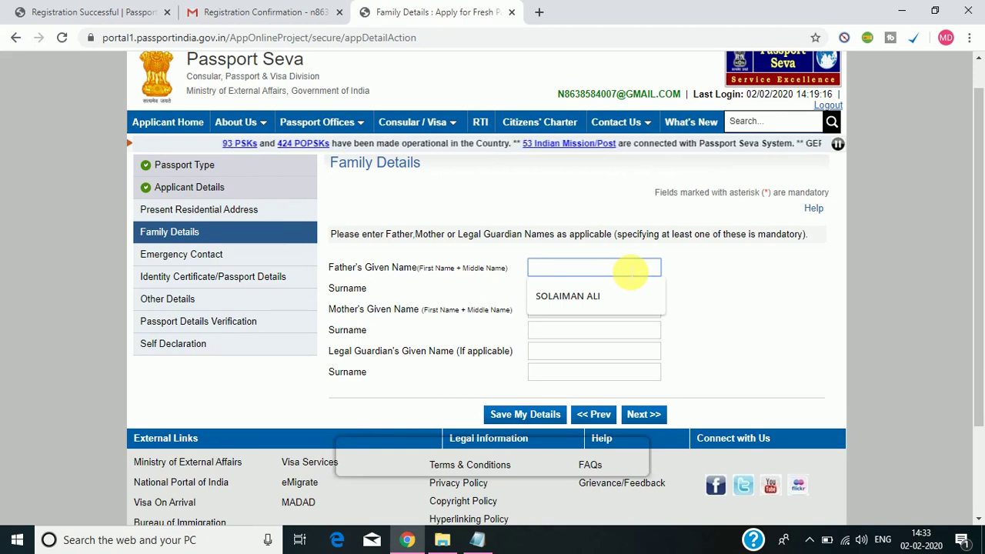
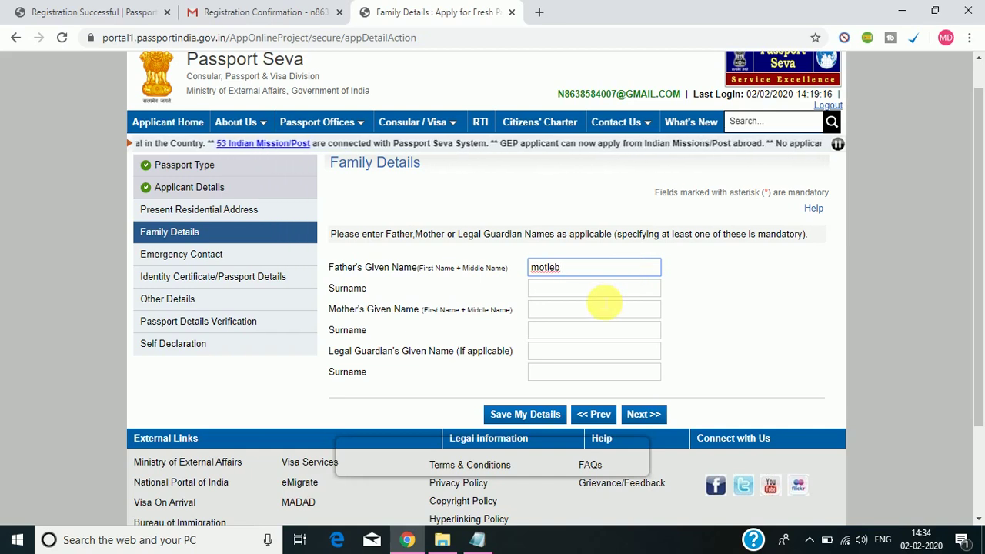
{"action": "left_click", "coordinate": [601, 290]}
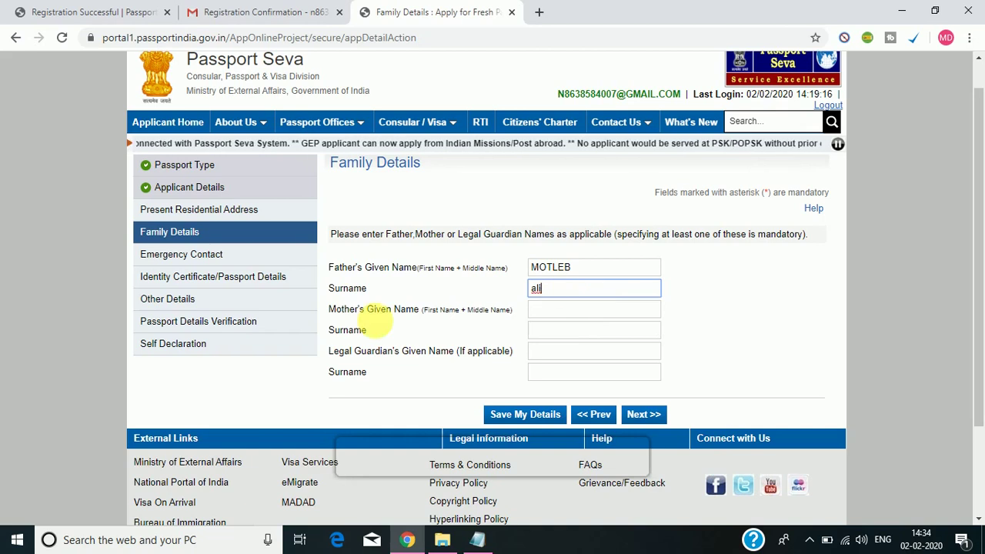
{"action": "left_click", "coordinate": [564, 312]}
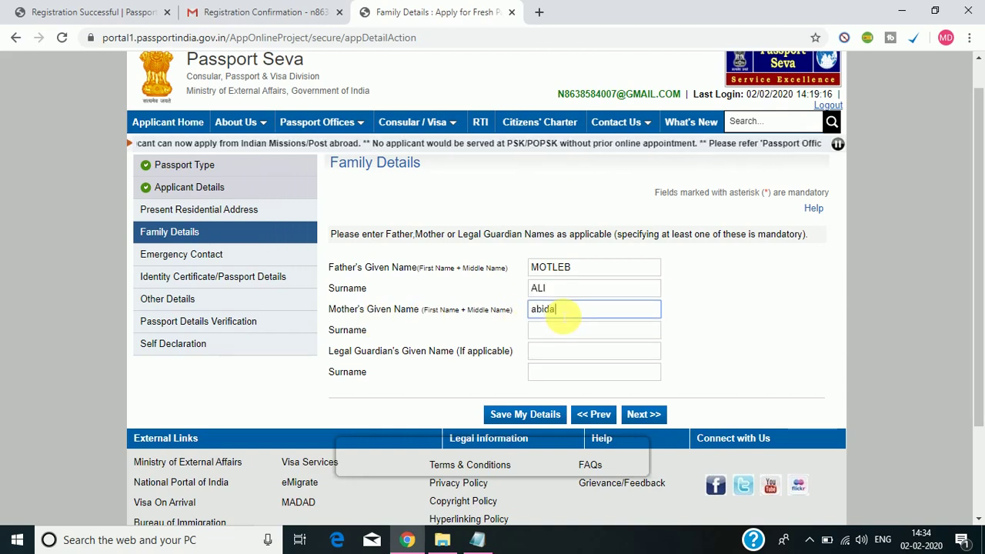
{"action": "left_click", "coordinate": [574, 335]}
{"action": "left_click", "coordinate": [570, 355]}
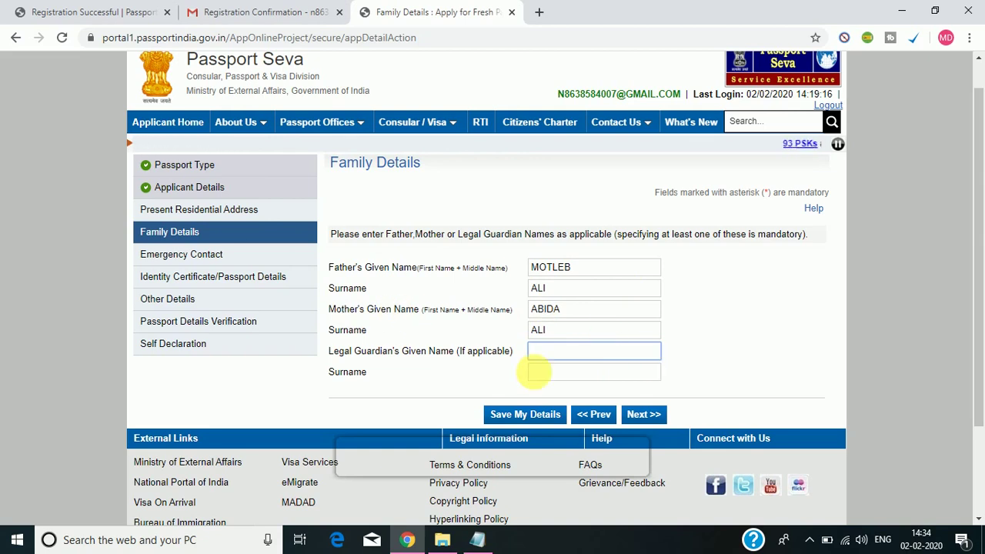
{"action": "left_click", "coordinate": [644, 414]}
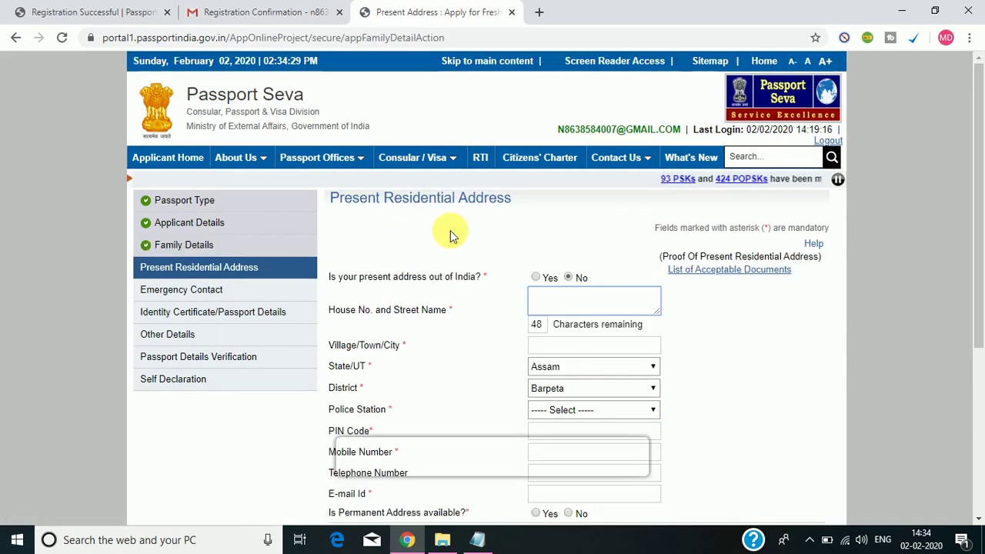
Mark the present address as within India, enter the house number, and start typing the village name.
{"action": "left_click_drag", "start_coordinate": [977, 165], "coordinate": [981, 221]}
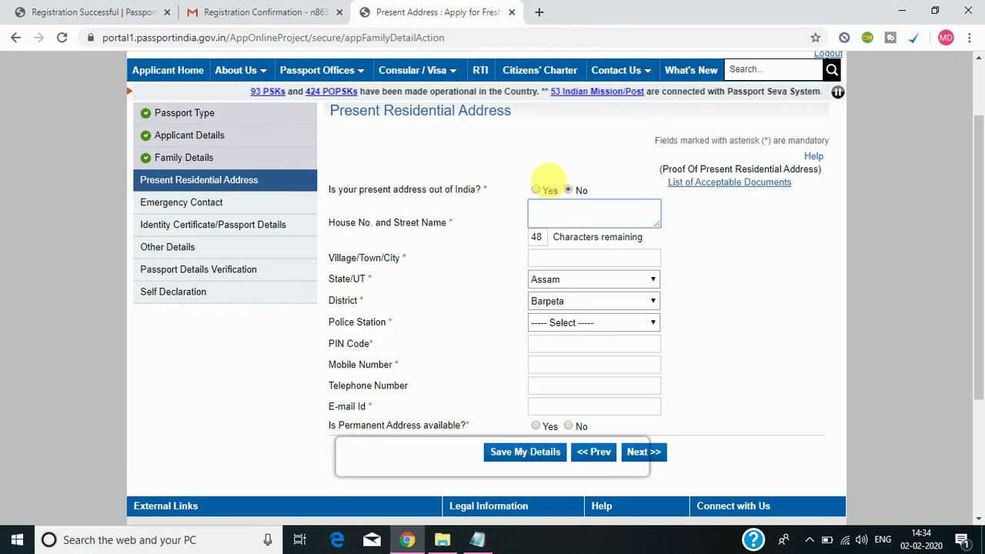
{"action": "left_click", "coordinate": [536, 190]}
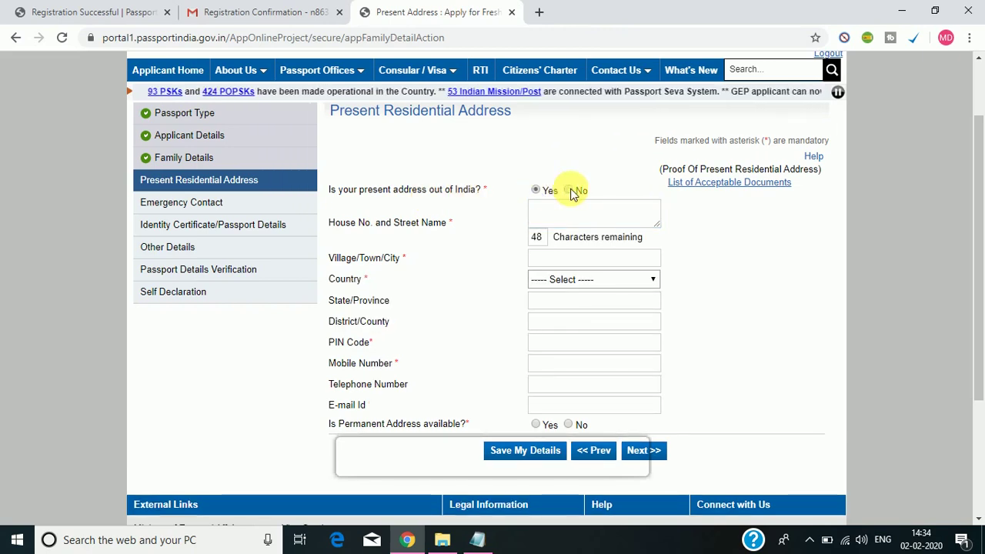
{"action": "left_click", "coordinate": [569, 190]}
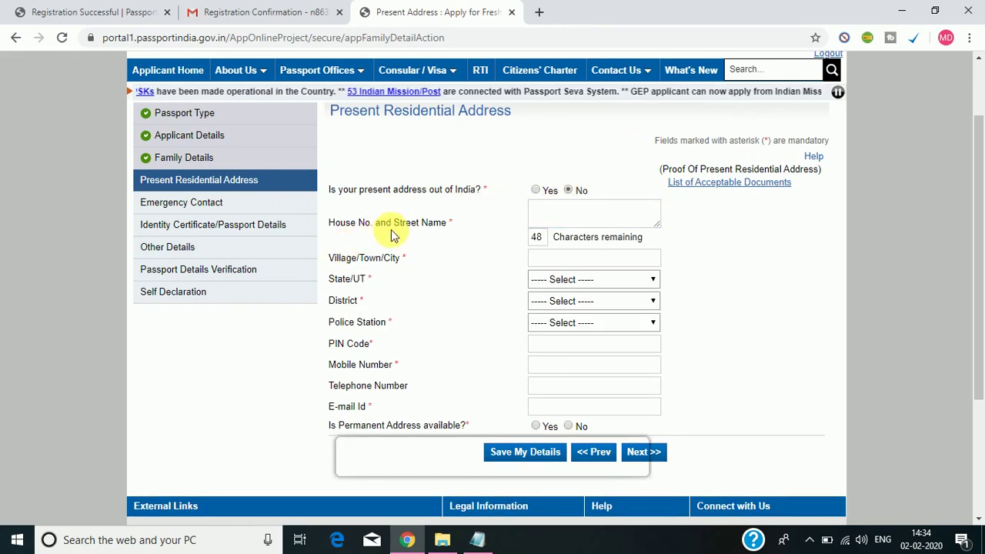
{"action": "left_click", "coordinate": [560, 219]}
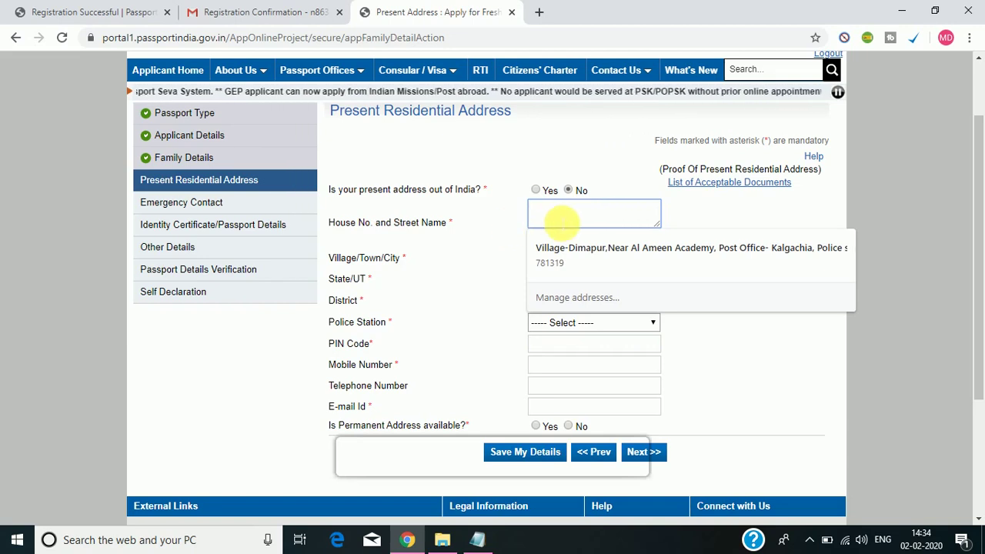
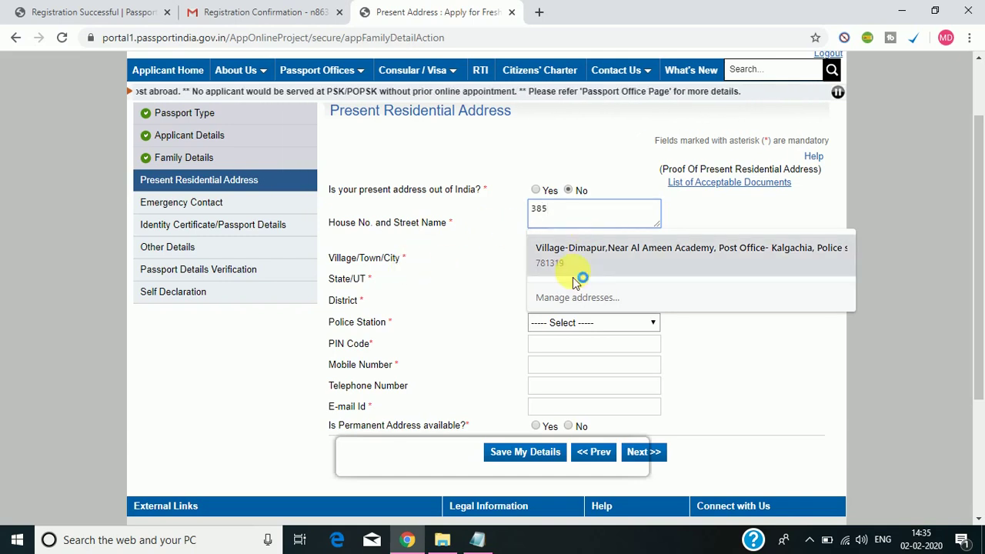
{"action": "left_click", "coordinate": [477, 283]}
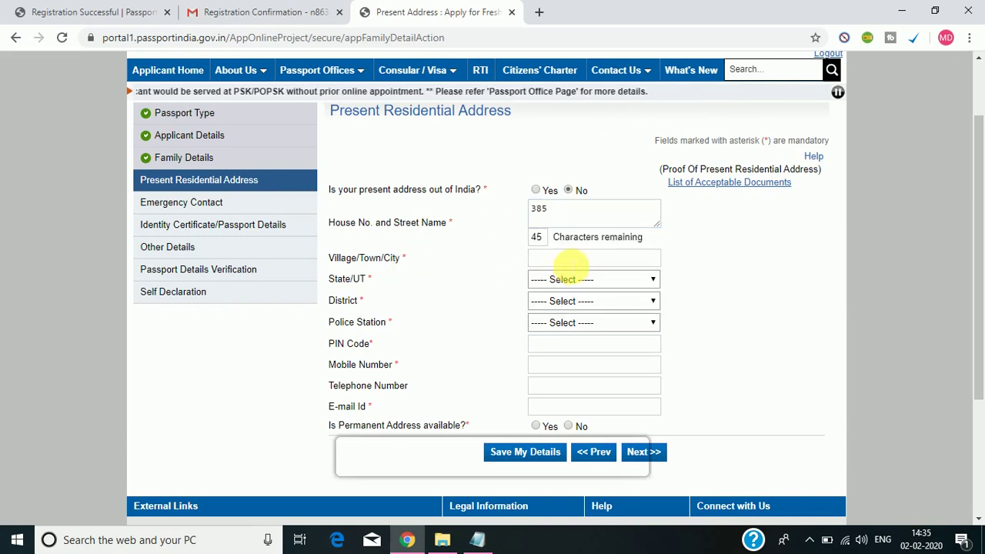
{"action": "left_click", "coordinate": [564, 261]}
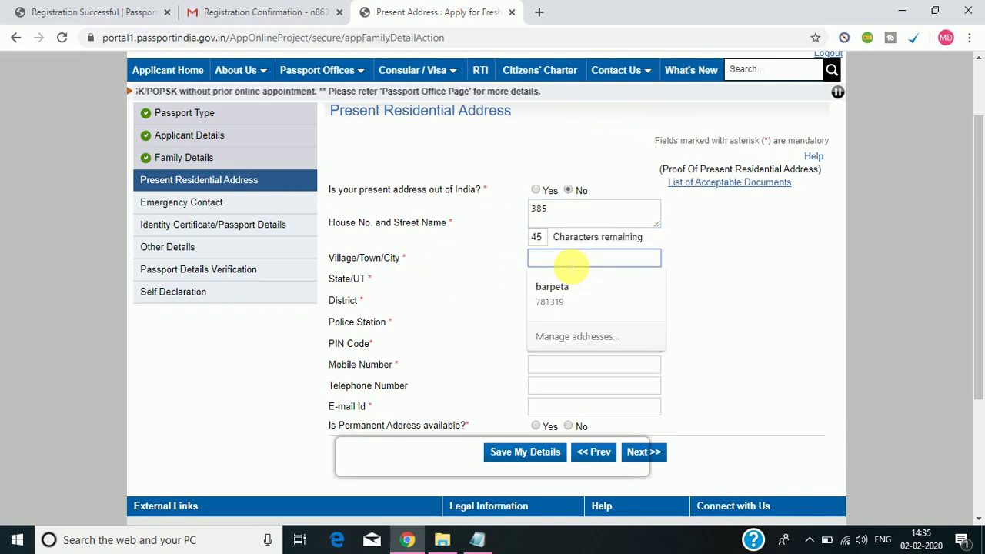
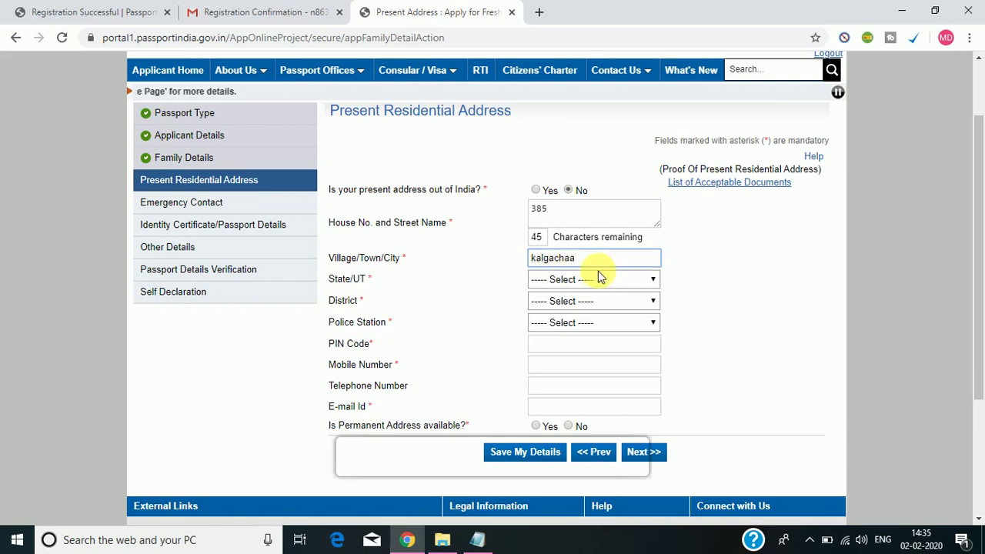
Choose Assam as state, Barpeta as district, and BARPETA as the police station.
{"action": "left_click", "coordinate": [597, 280]}
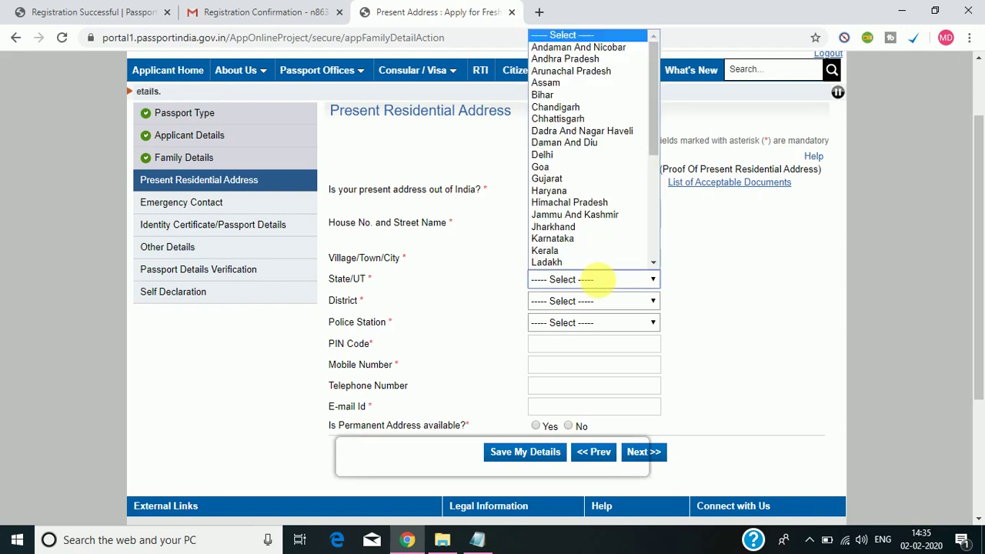
{"action": "left_click", "coordinate": [544, 85]}
{"action": "left_click", "coordinate": [565, 306]}
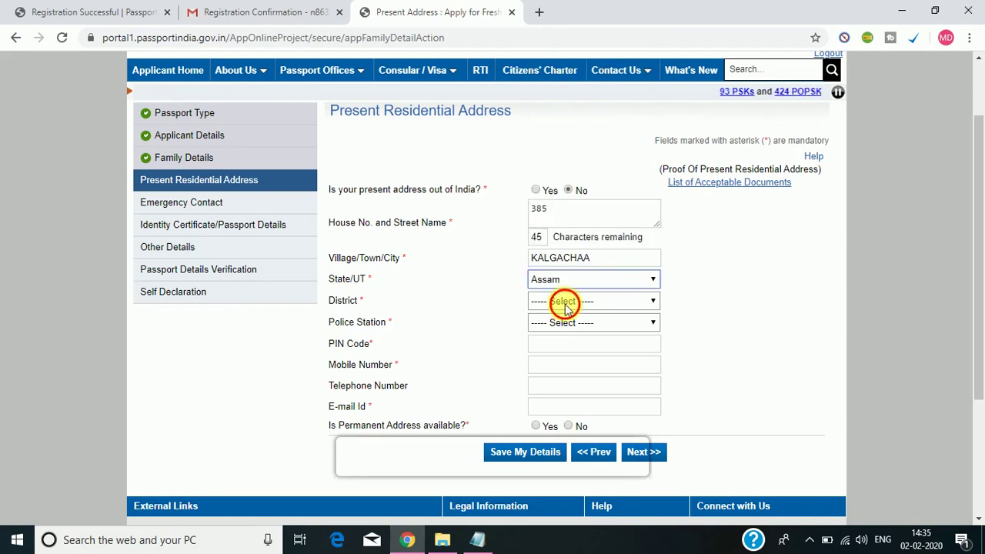
{"action": "left_click", "coordinate": [576, 81]}
{"action": "left_click", "coordinate": [560, 323]}
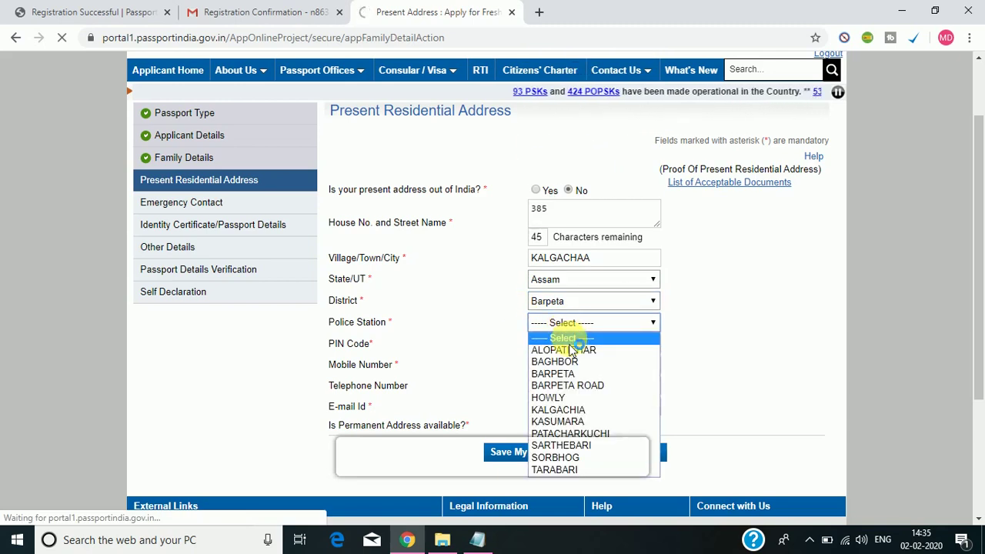
{"action": "left_click", "coordinate": [576, 323]}
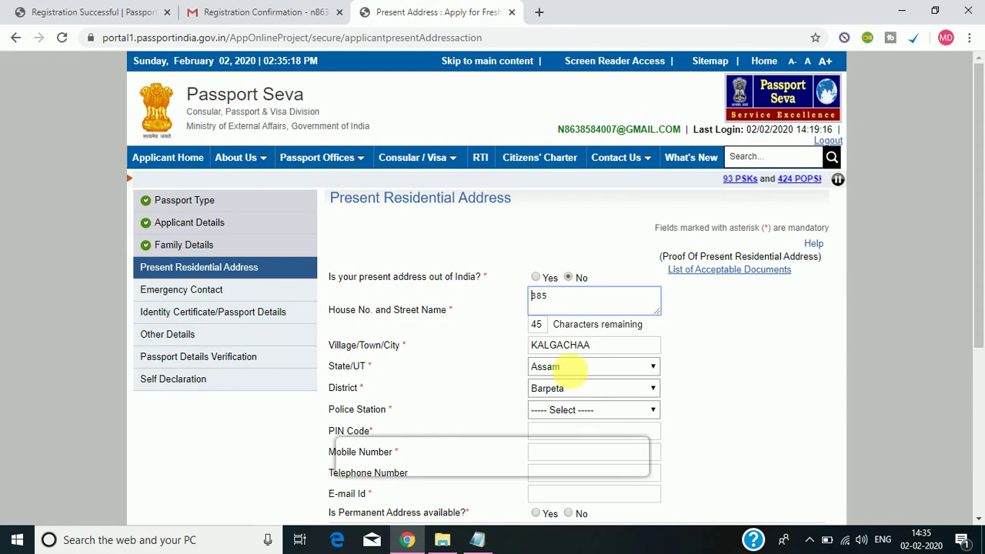
{"action": "left_click", "coordinate": [582, 408]}
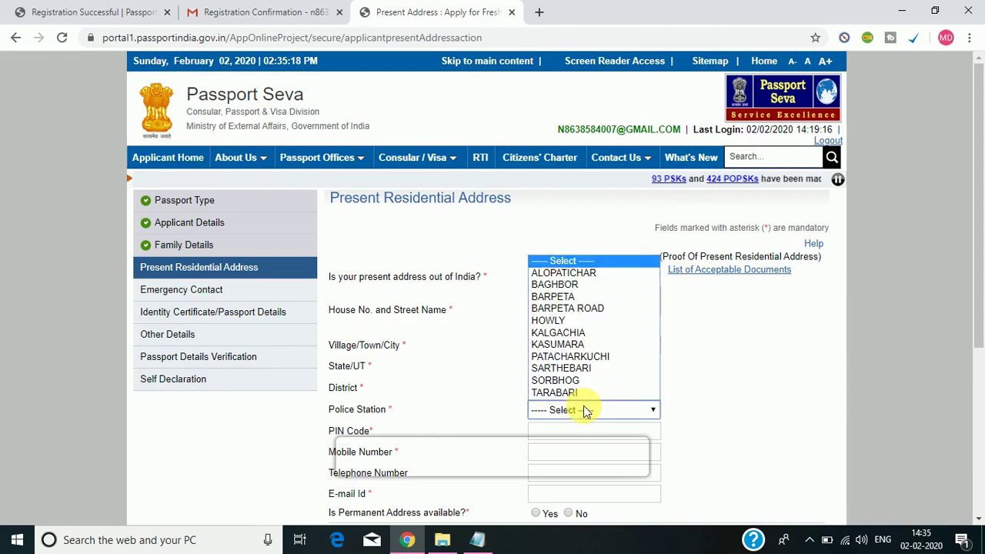
{"action": "left_click", "coordinate": [567, 296]}
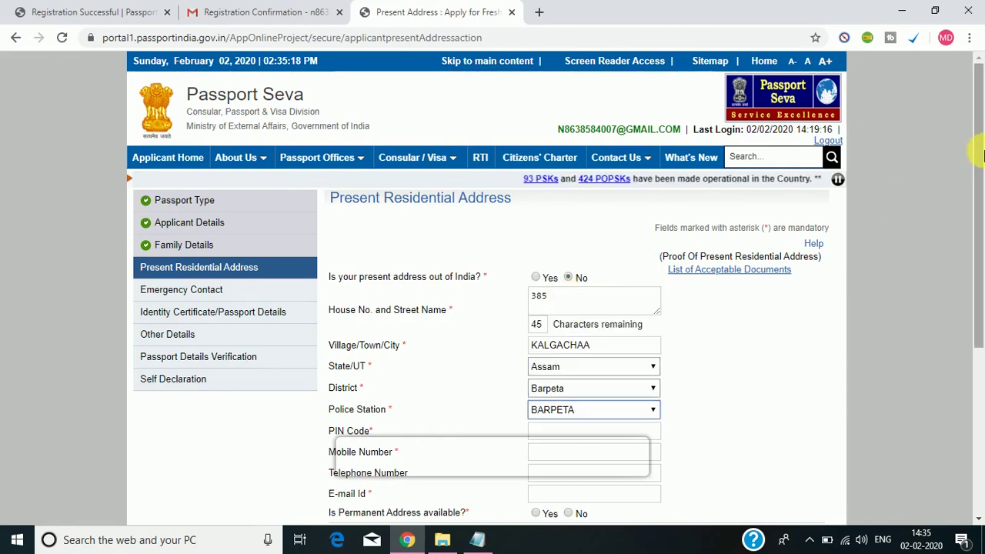
{"action": "scroll", "coordinate": [982, 163], "scroll_direction": "down", "scroll_amount": 2}
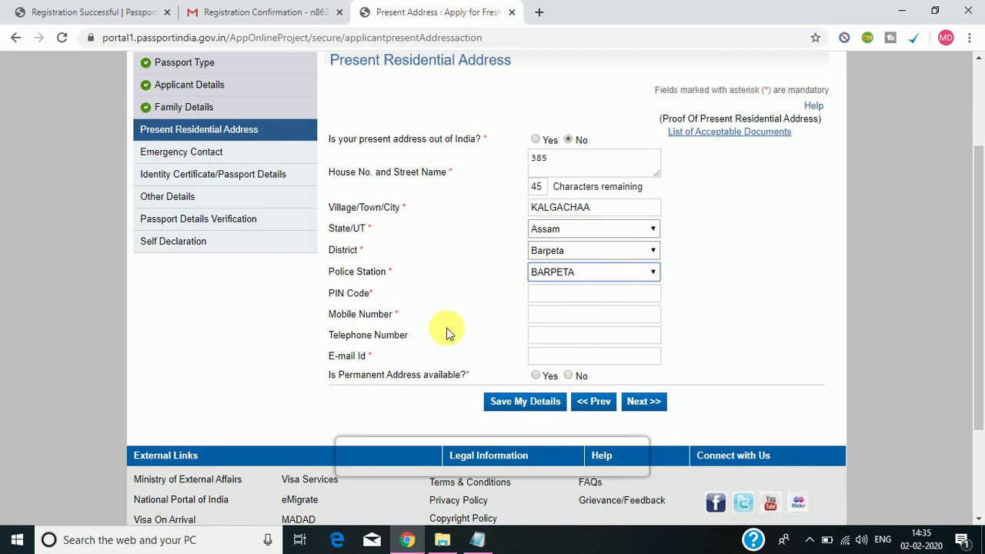
Enter the PIN code and the applicant's mobile number in the present address form.
{"action": "left_click", "coordinate": [607, 297]}
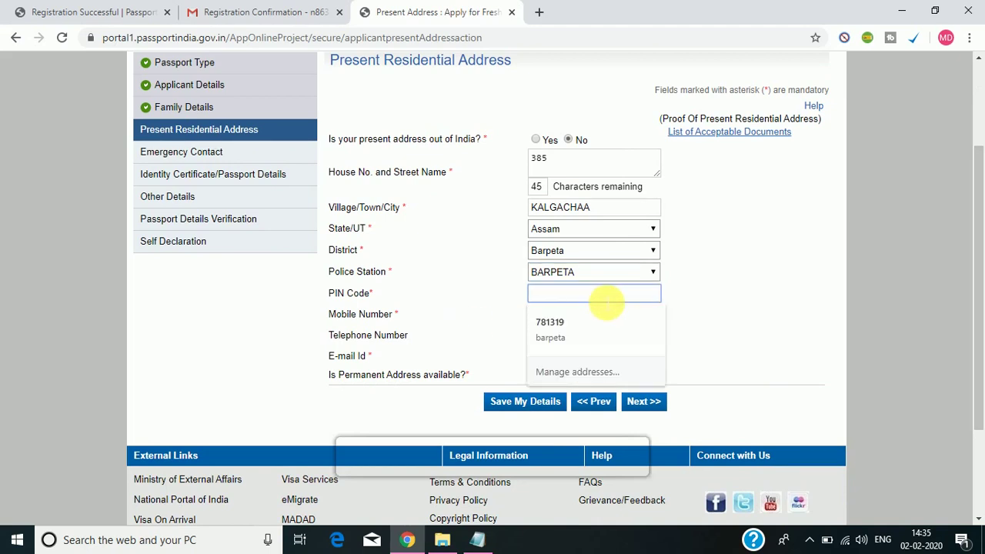
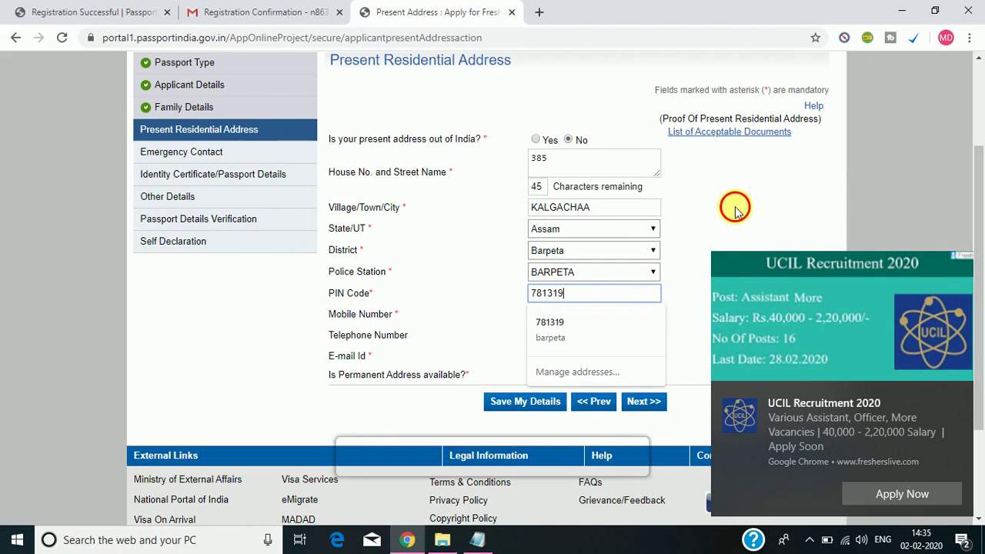
{"action": "left_click", "coordinate": [556, 315]}
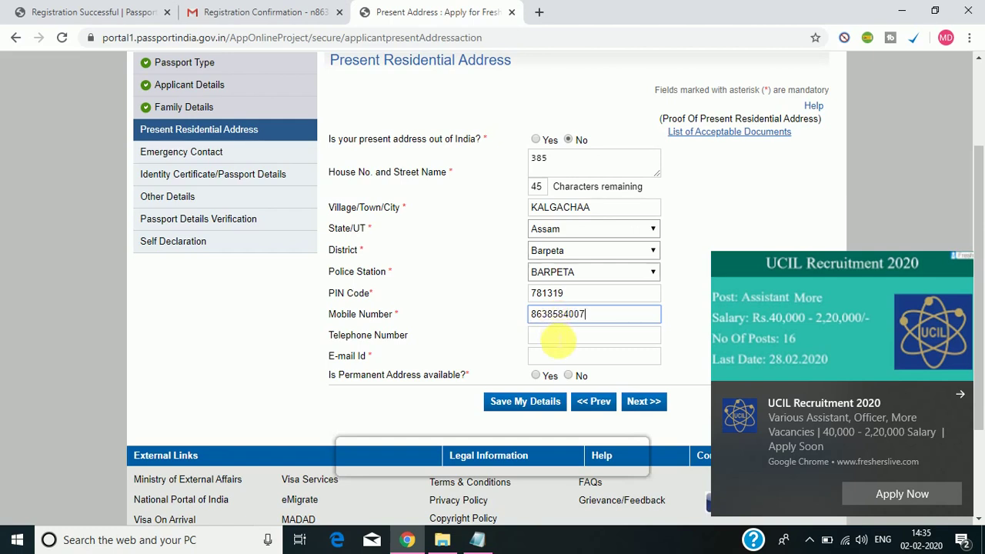
{"action": "left_click", "coordinate": [557, 337]}
{"action": "left_click", "coordinate": [573, 358]}
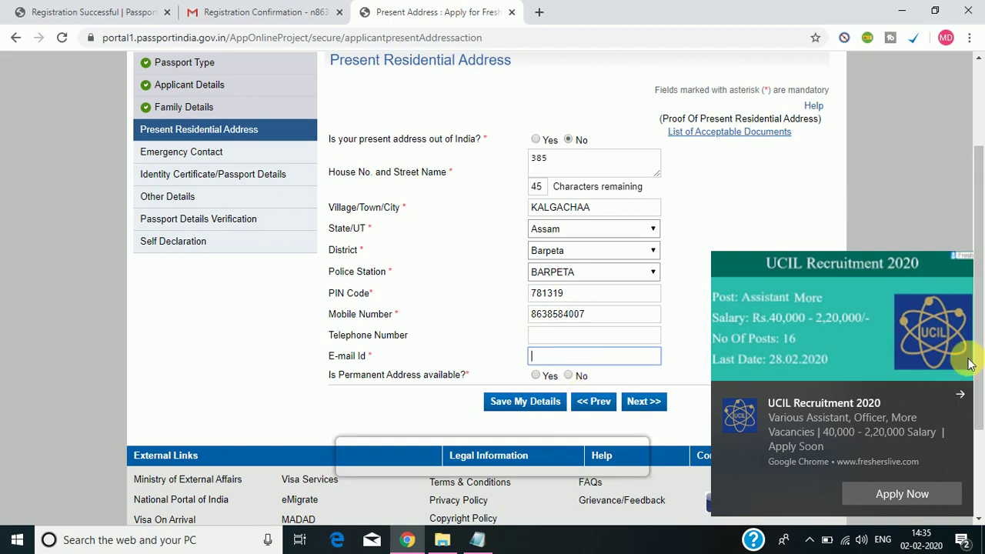
Clear the job-ad notification from the Windows notification panel.
{"action": "left_click", "coordinate": [964, 540]}
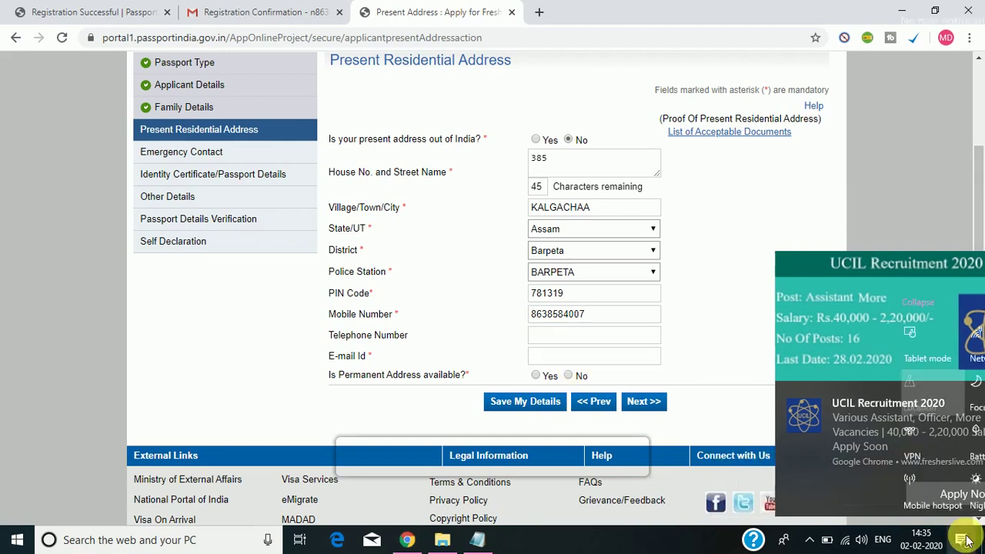
{"action": "left_click", "coordinate": [951, 303]}
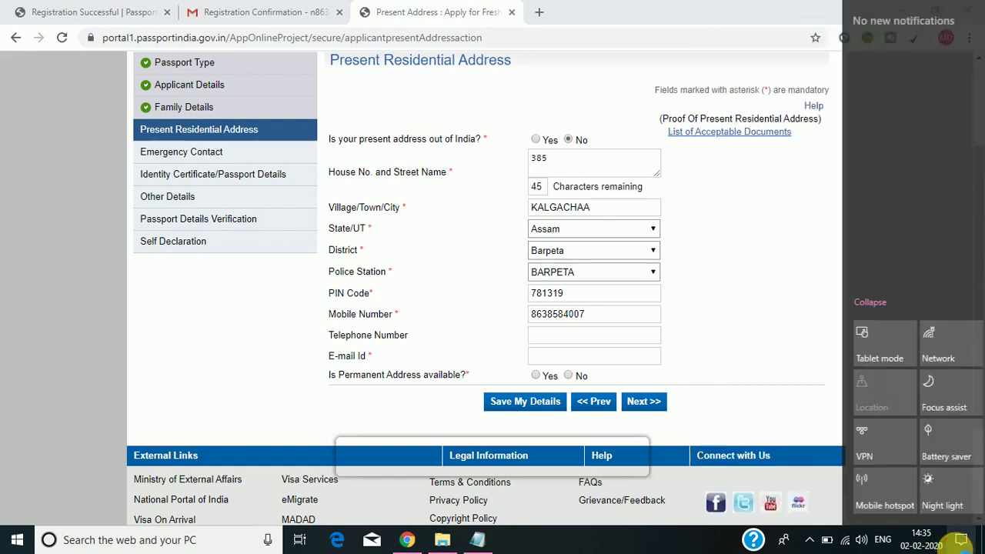
{"action": "left_click", "coordinate": [966, 541]}
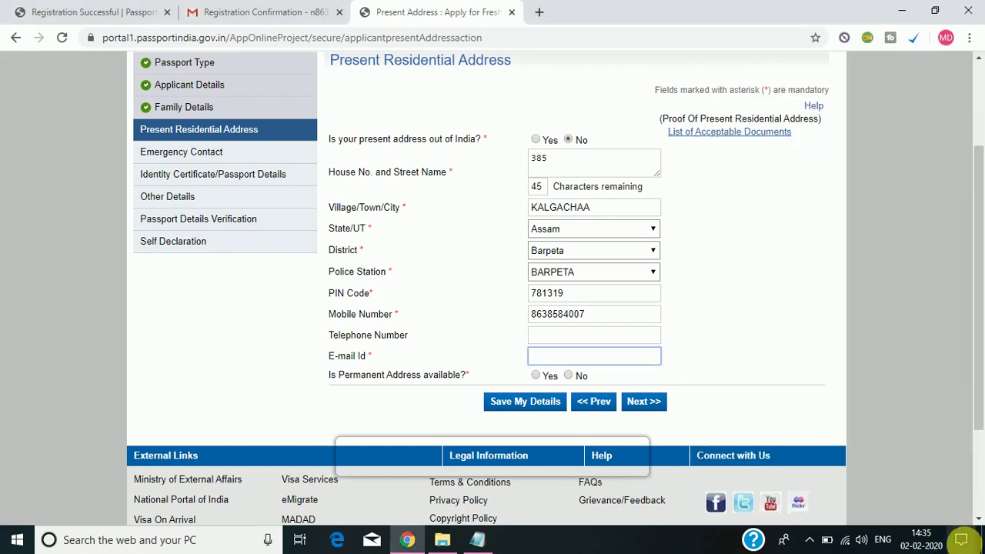
Answer Yes to permanent address available and same as present, then continue past the RPO warning.
{"action": "scroll", "coordinate": [976, 384], "scroll_direction": "down", "scroll_amount": 2}
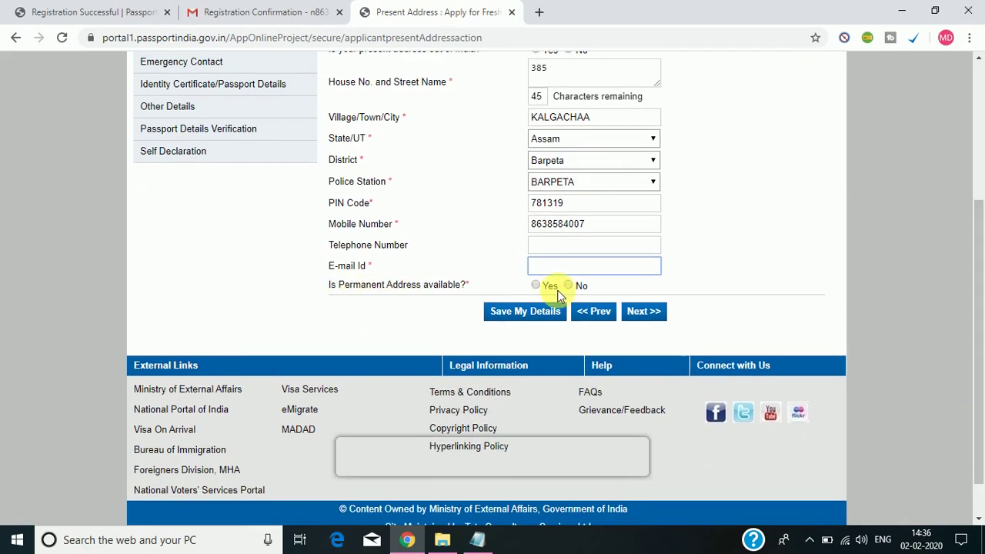
{"action": "left_click", "coordinate": [537, 287]}
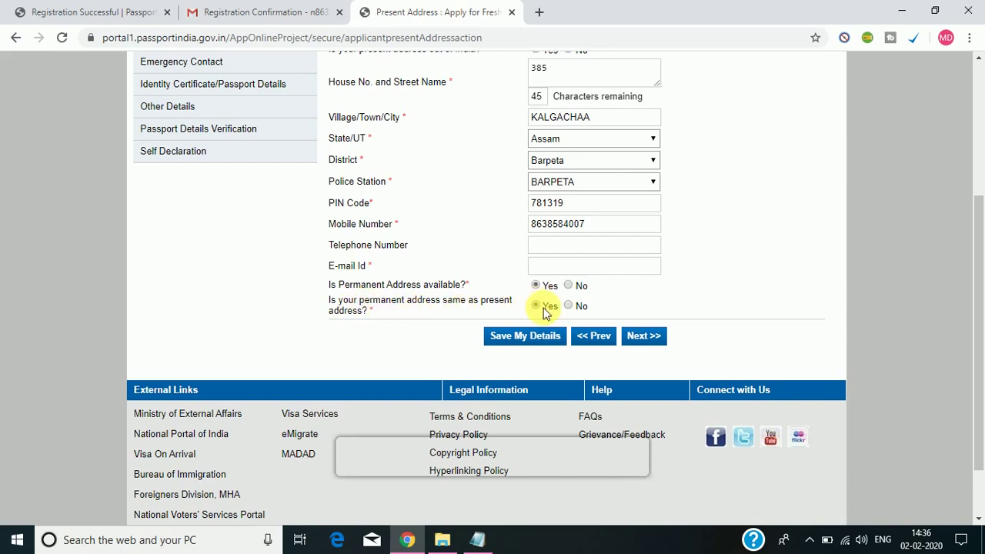
{"action": "left_click", "coordinate": [537, 305]}
{"action": "left_click", "coordinate": [645, 337]}
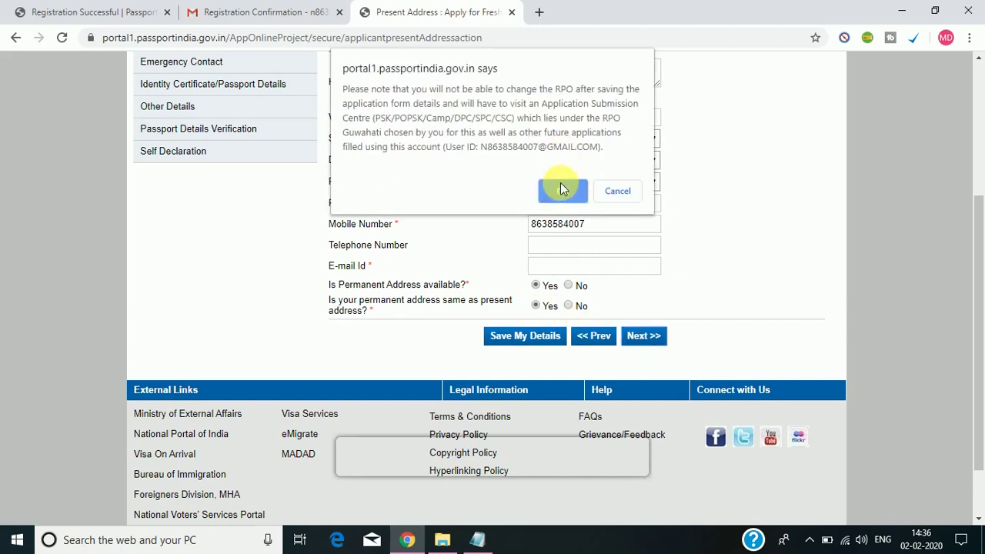
{"action": "left_click", "coordinate": [561, 188]}
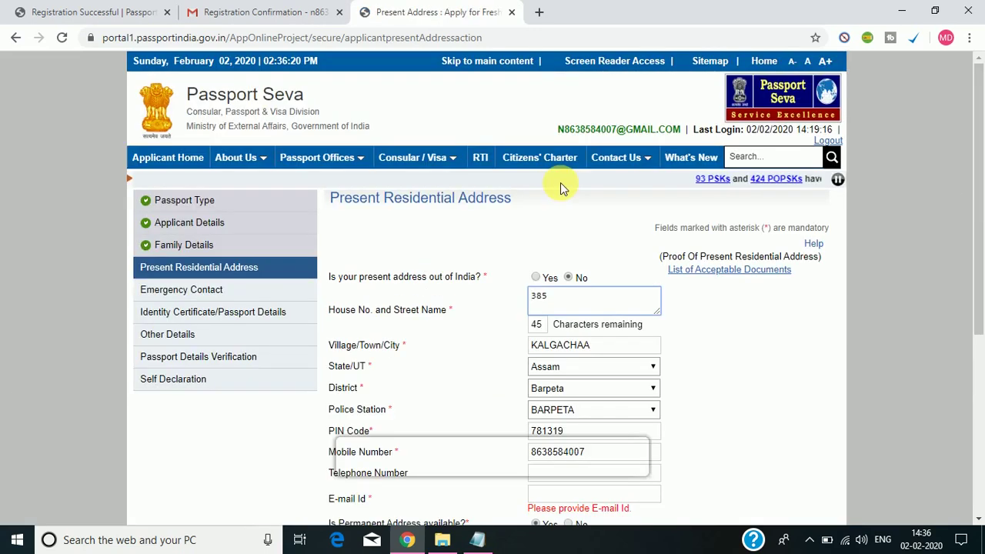
Enter the applicant's e-mail id, continue, and accept the RPO Guwahati warning.
{"action": "left_click_drag", "start_coordinate": [979, 226], "coordinate": [979, 319]}
{"action": "left_click", "coordinate": [594, 345]}
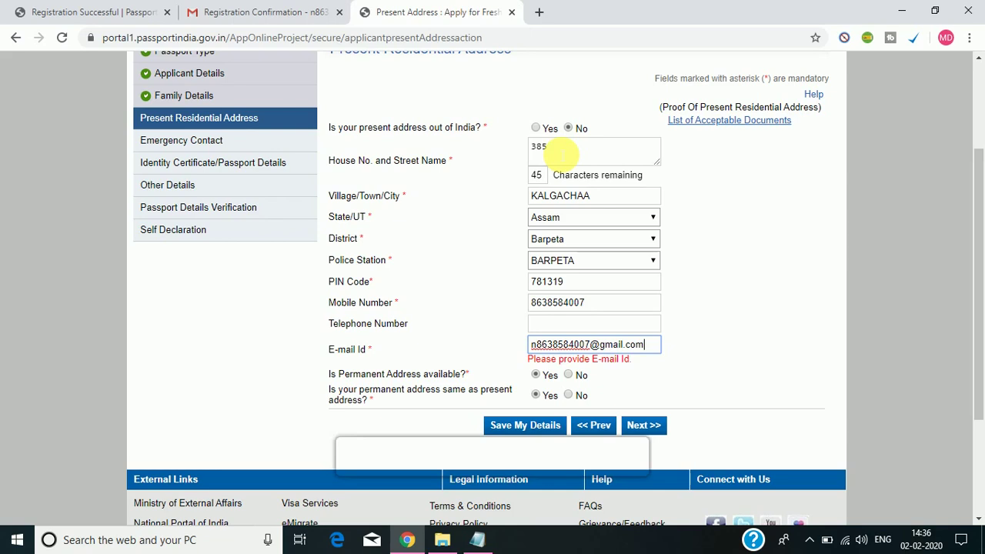
{"action": "left_click", "coordinate": [650, 428]}
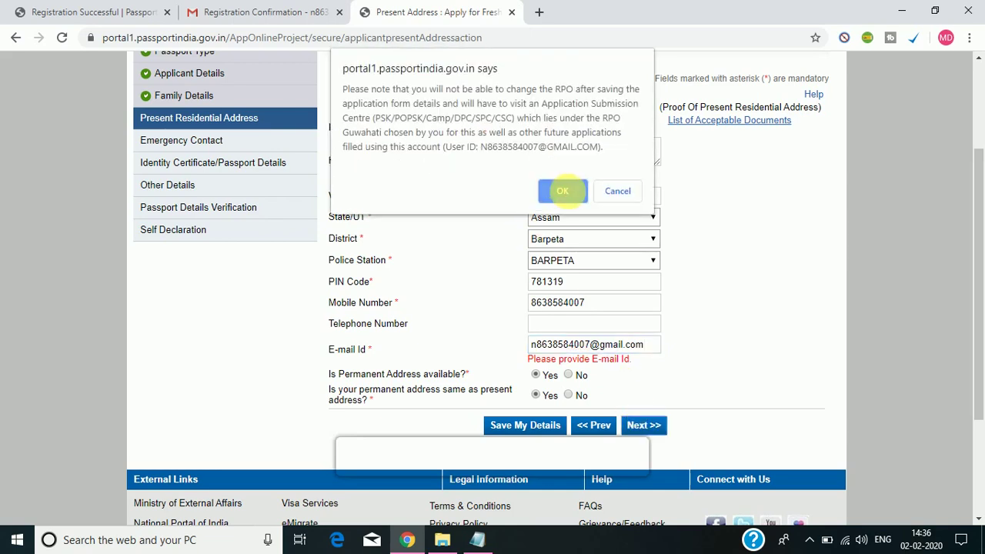
{"action": "left_click", "coordinate": [562, 191]}
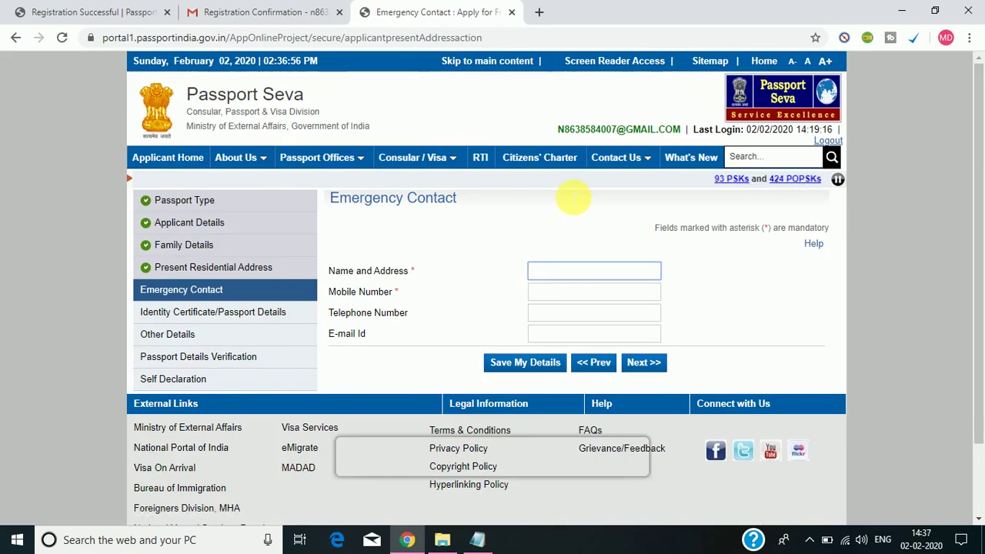
Attempt to submit the still-empty Emergency Contact form.
{"action": "left_click", "coordinate": [979, 146]}
{"action": "left_click_drag", "start_coordinate": [978, 146], "coordinate": [978, 187]}
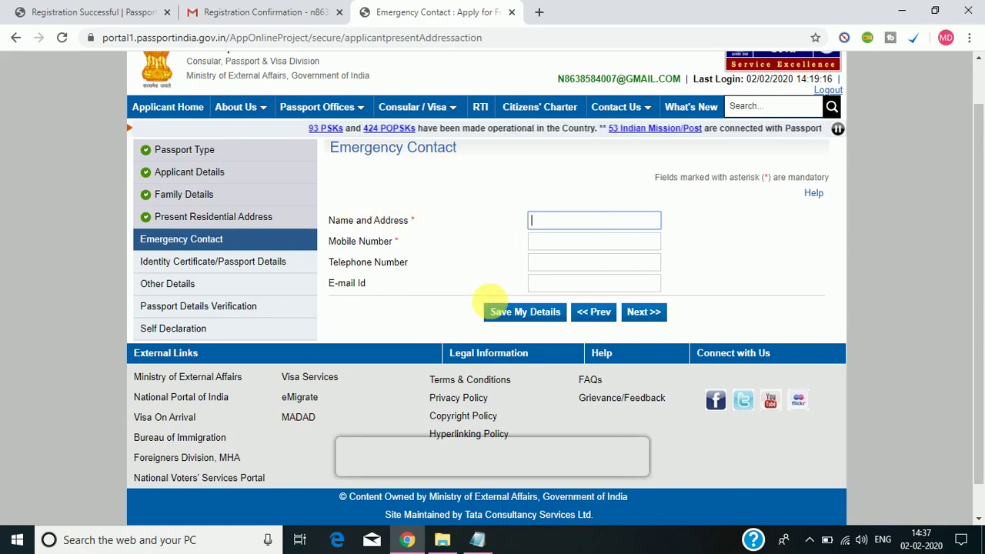
{"action": "left_click", "coordinate": [658, 312]}
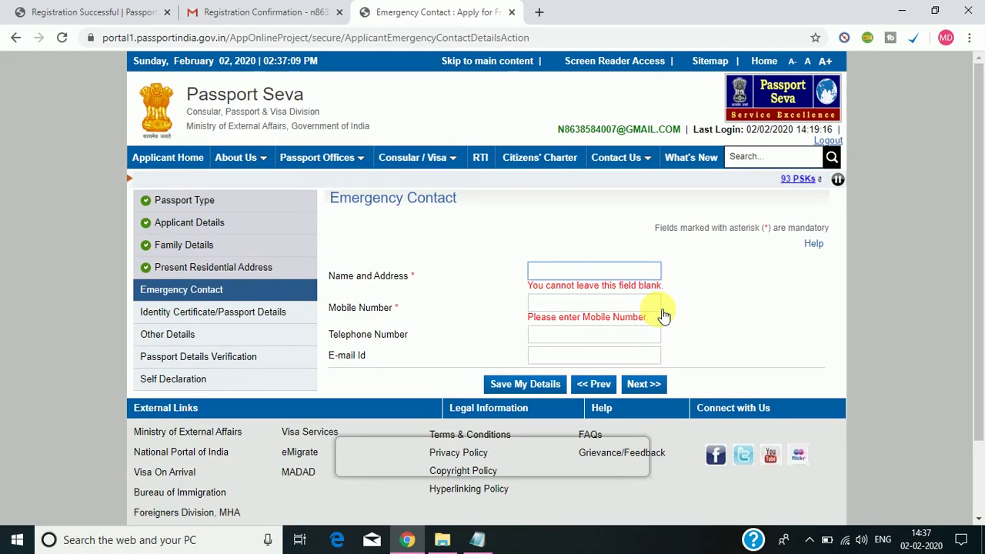
Enter the emergency contact's name and autofilled mobile number, then continue to Identity Certificate details.
{"action": "left_click", "coordinate": [604, 274]}
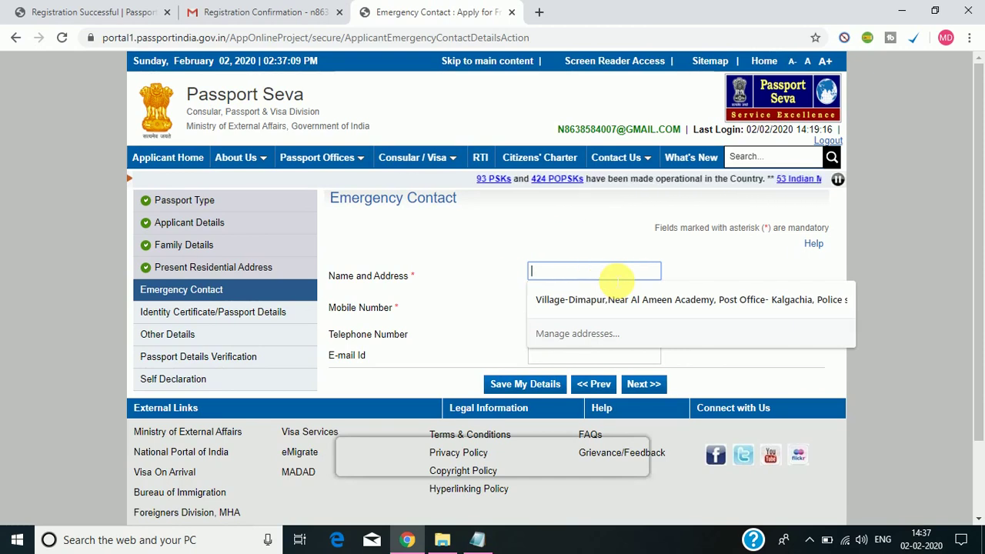
{"action": "type", "text": "ro"}
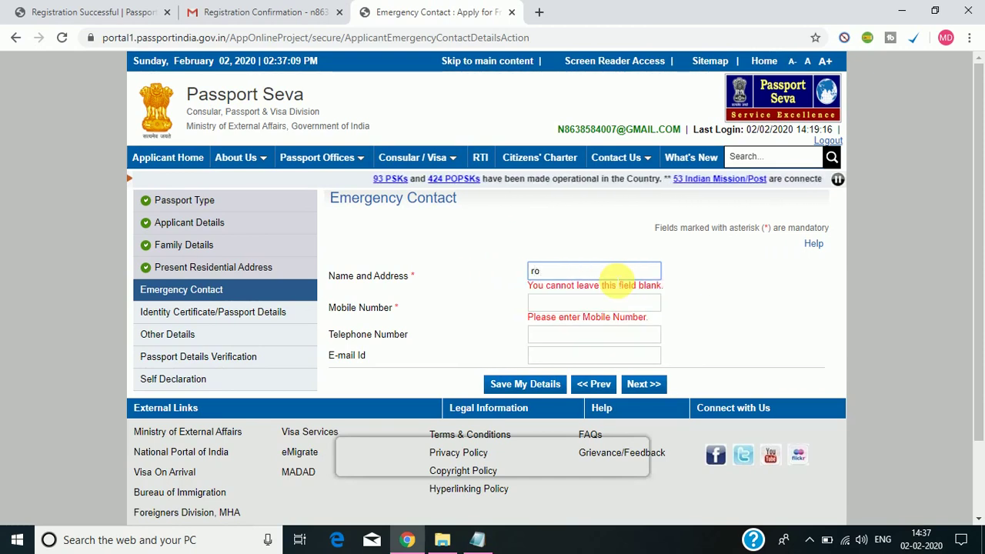
{"action": "type", "text": "fikul"}
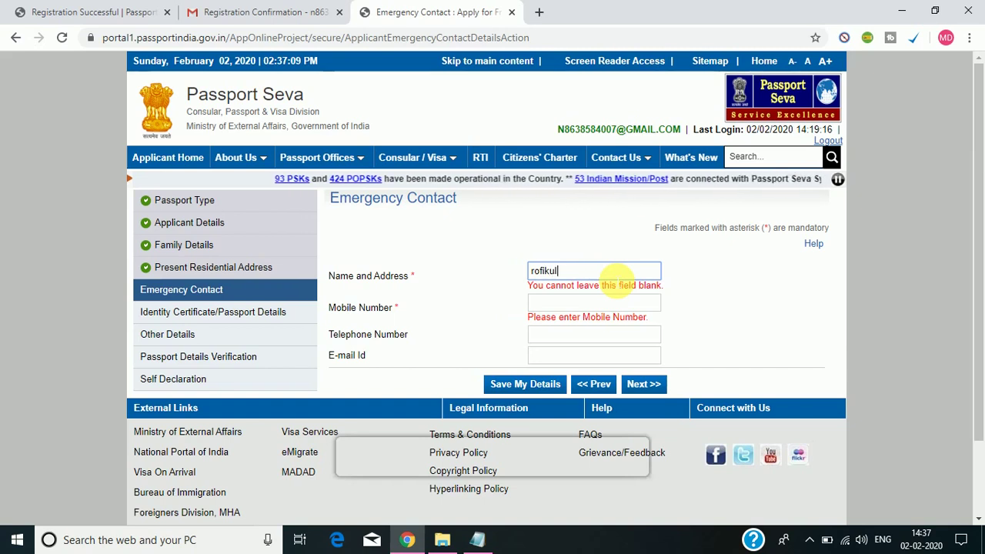
{"action": "left_click", "coordinate": [613, 310]}
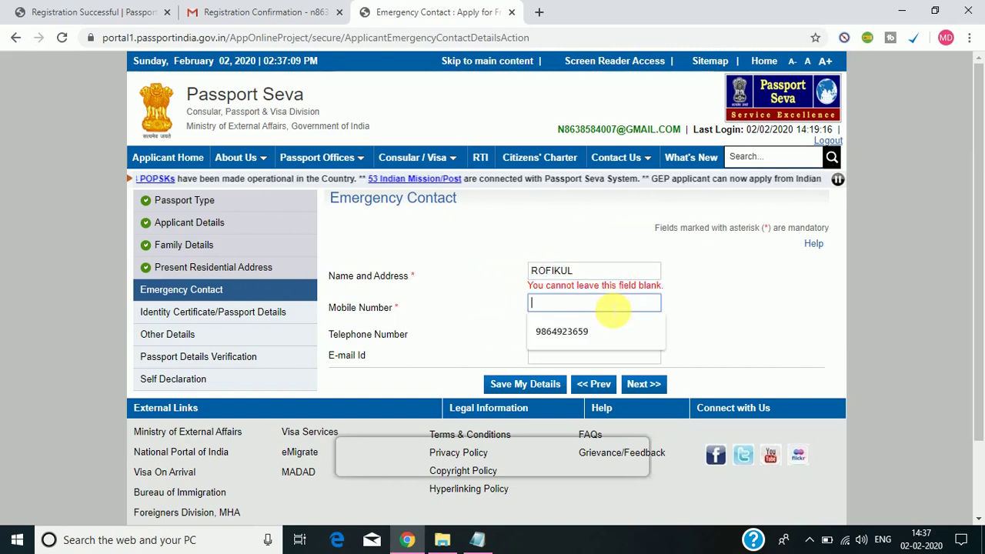
{"action": "left_click", "coordinate": [616, 334]}
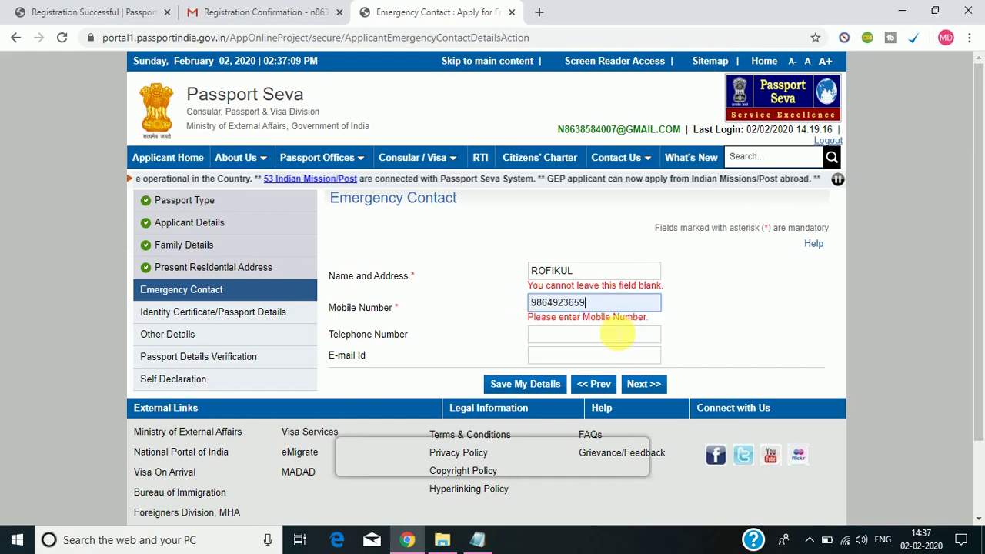
{"action": "left_click", "coordinate": [598, 336]}
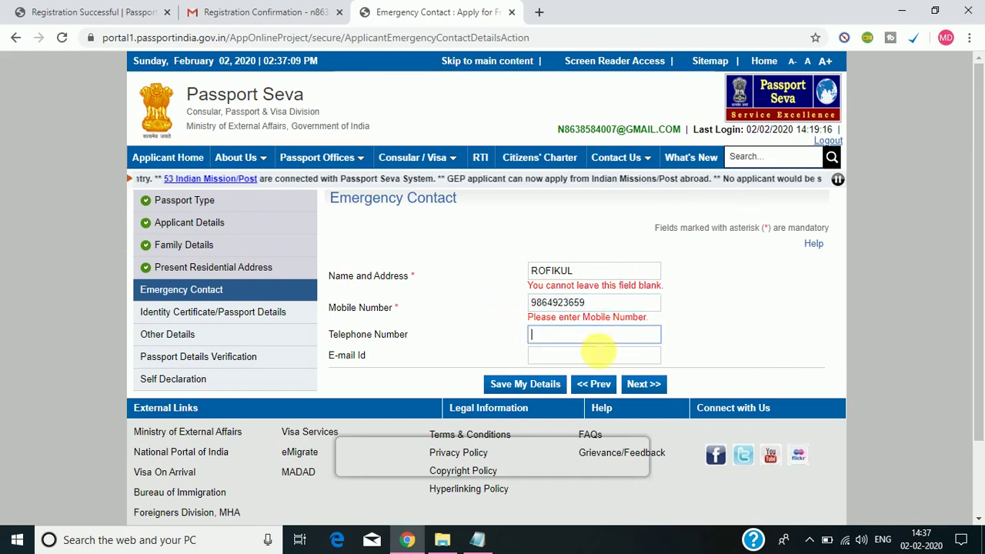
{"action": "left_click", "coordinate": [599, 356]}
{"action": "left_click", "coordinate": [692, 358]}
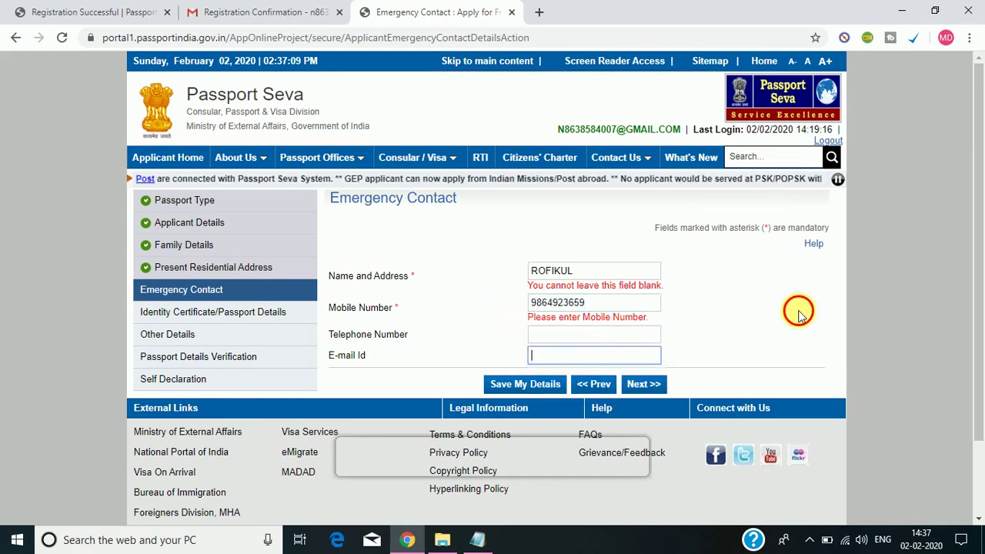
{"action": "left_click", "coordinate": [644, 385]}
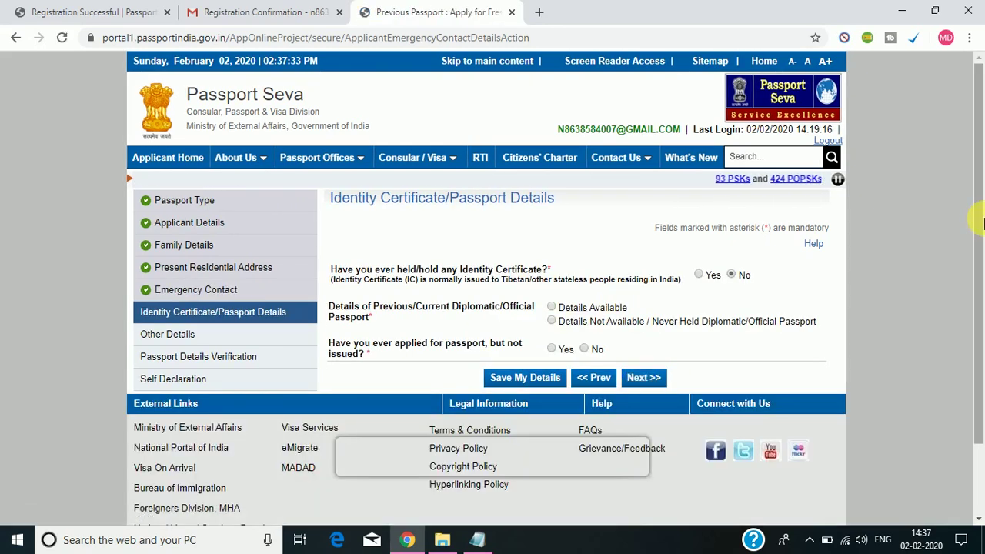
Answer No to applied-but-not-issued, mark diplomatic passport details not available, and continue.
{"action": "left_click_drag", "start_coordinate": [980, 223], "coordinate": [980, 241]}
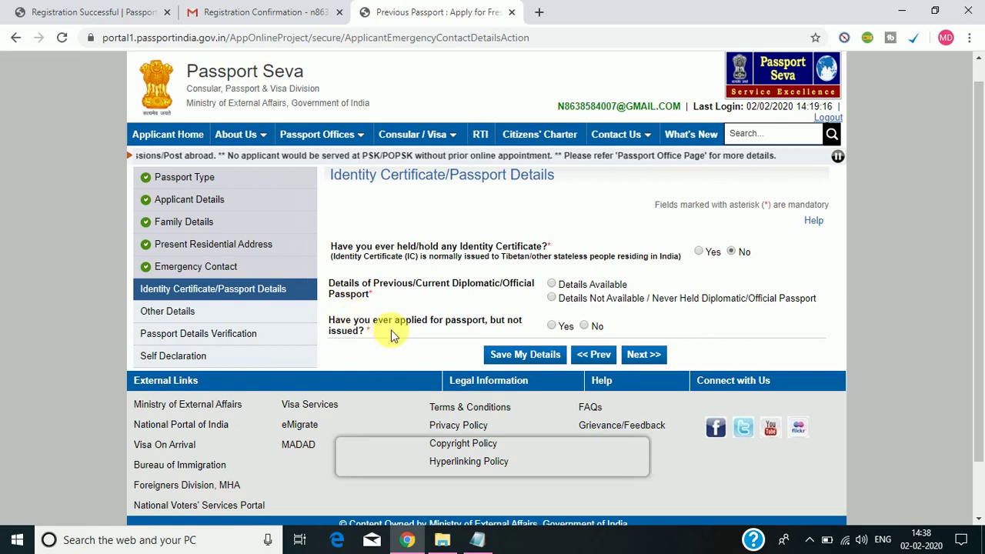
{"action": "left_click", "coordinate": [584, 326]}
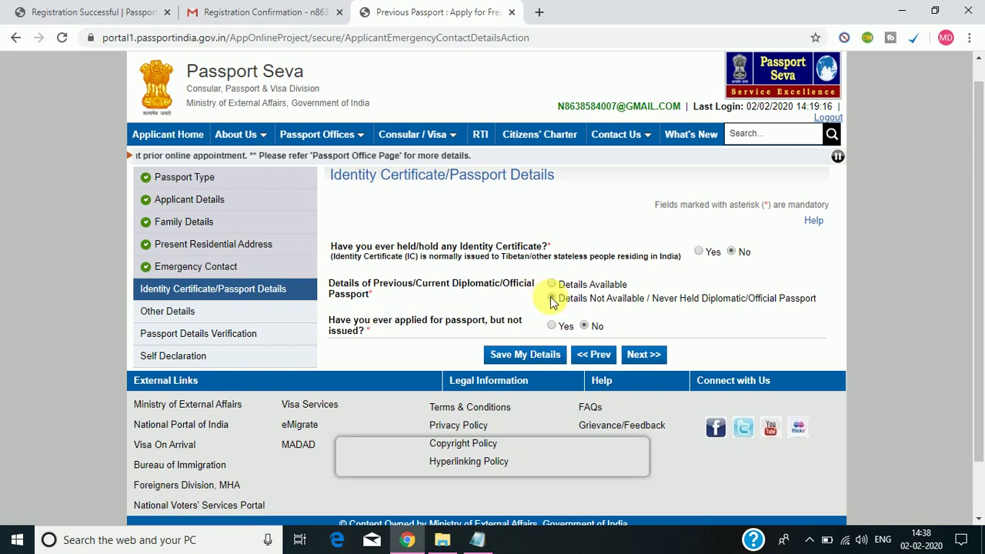
{"action": "left_click", "coordinate": [551, 298]}
{"action": "left_click_drag", "start_coordinate": [977, 215], "coordinate": [979, 286]}
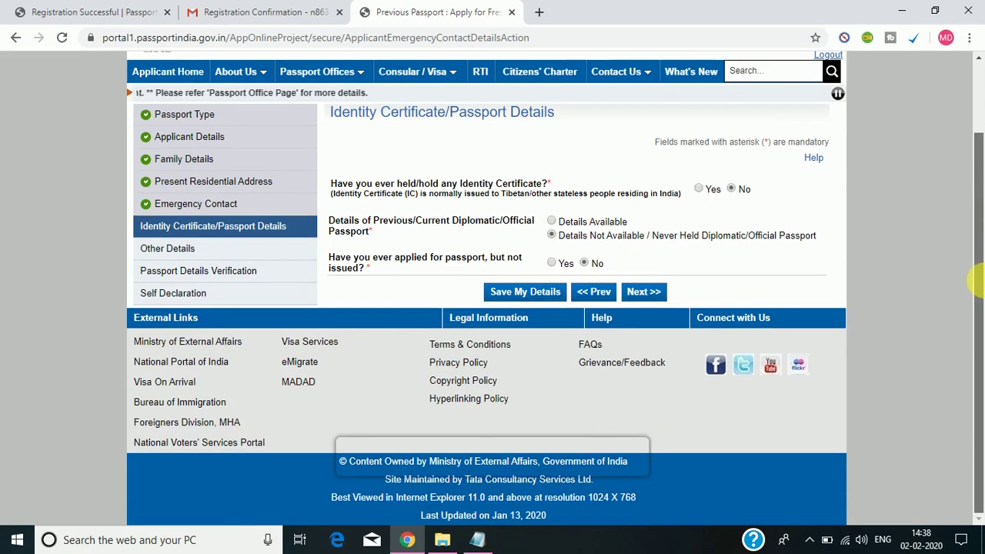
{"action": "left_click", "coordinate": [661, 295]}
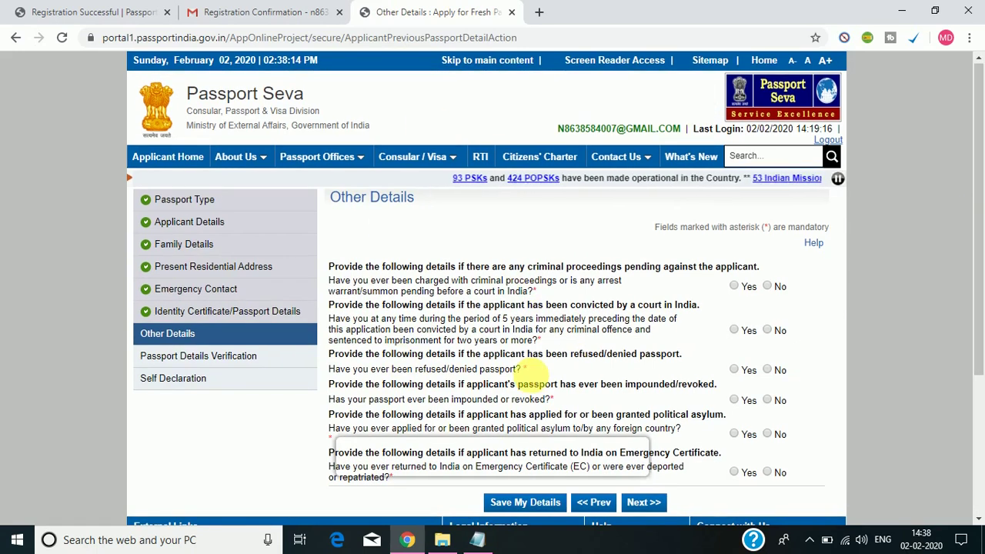
Answer No to criminal proceedings, conviction, refusal, impounding, asylum and emergency certificate questions, then continue.
{"action": "left_click_drag", "start_coordinate": [981, 229], "coordinate": [974, 296]}
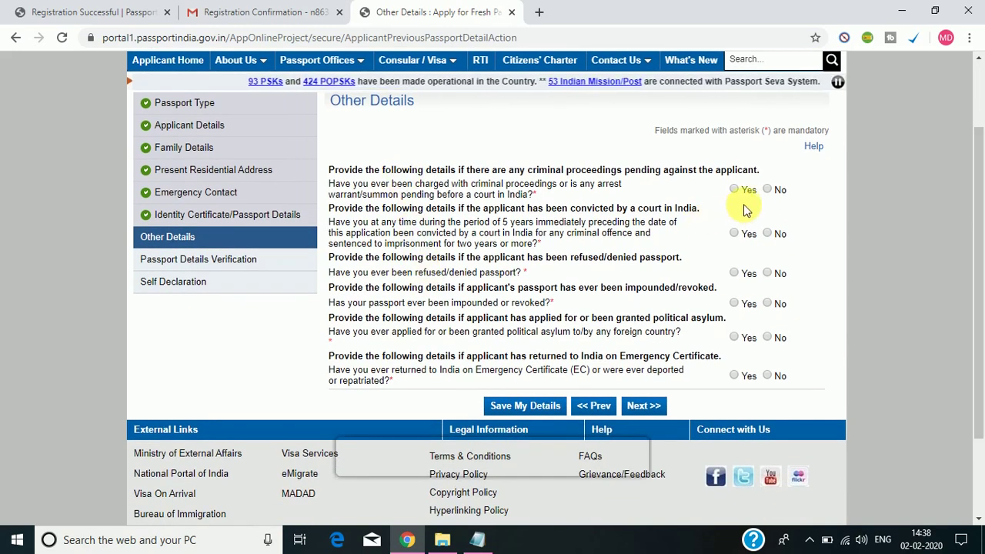
{"action": "left_click", "coordinate": [768, 190]}
{"action": "left_click", "coordinate": [768, 233]}
{"action": "left_click", "coordinate": [768, 274]}
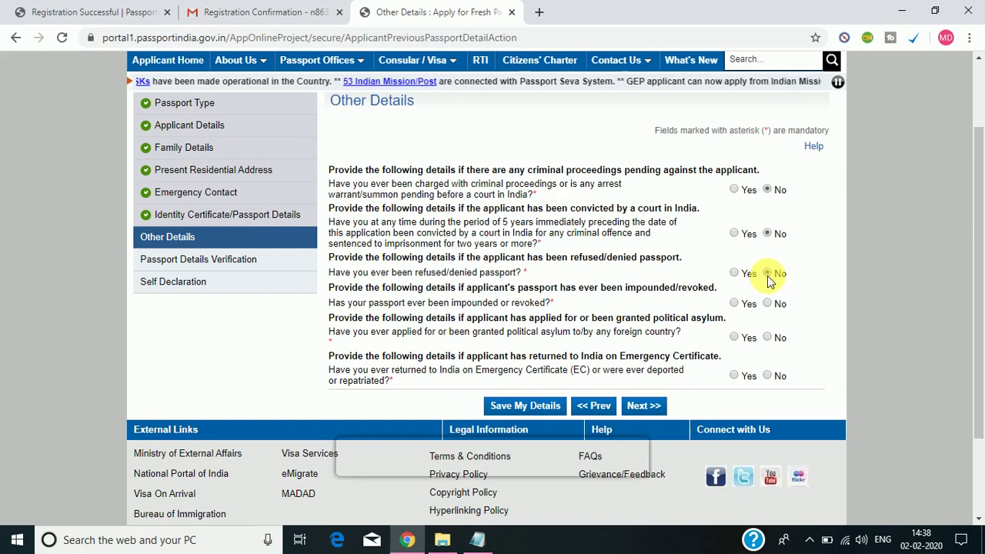
{"action": "left_click", "coordinate": [769, 304]}
{"action": "left_click", "coordinate": [769, 338]}
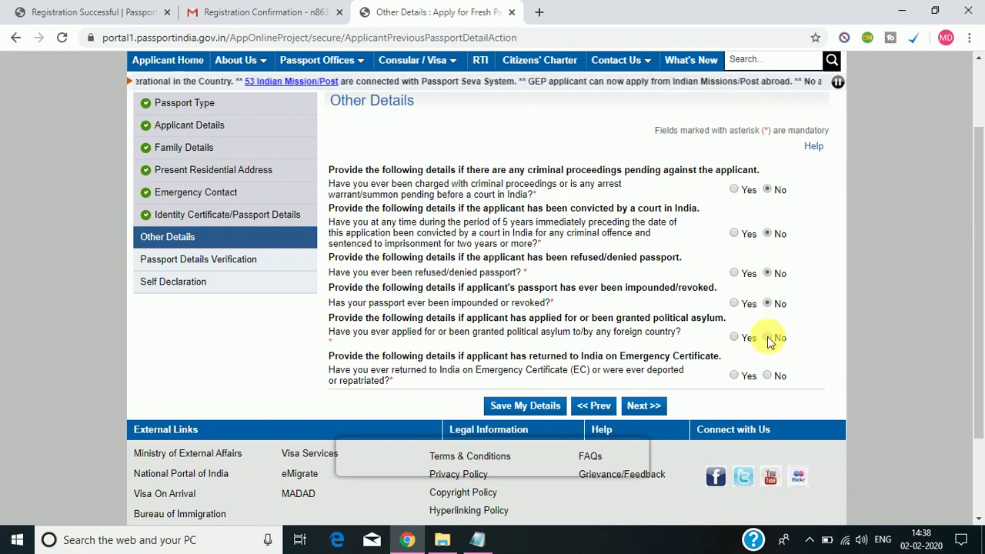
{"action": "left_click", "coordinate": [768, 376]}
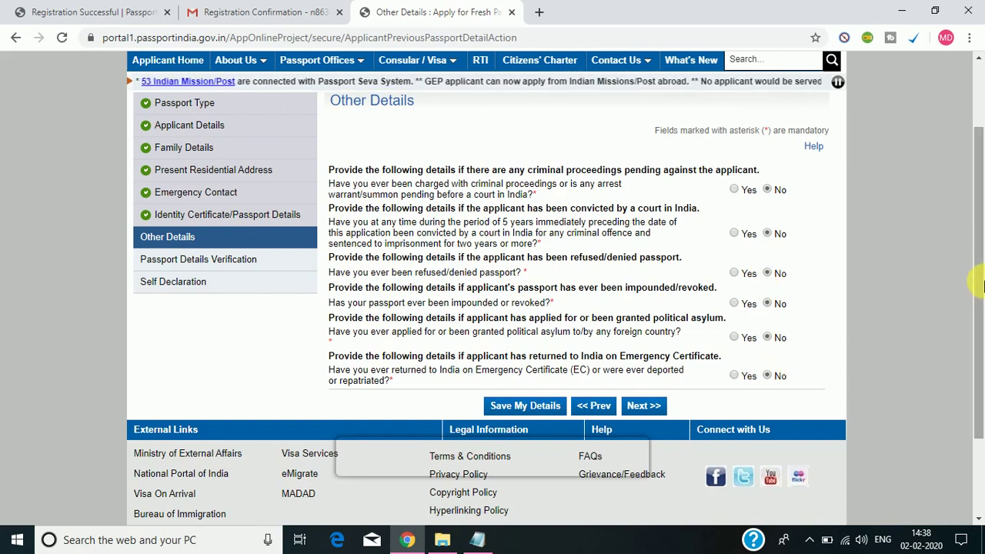
{"action": "scroll", "coordinate": [602, 375], "scroll_direction": "down", "scroll_amount": 1}
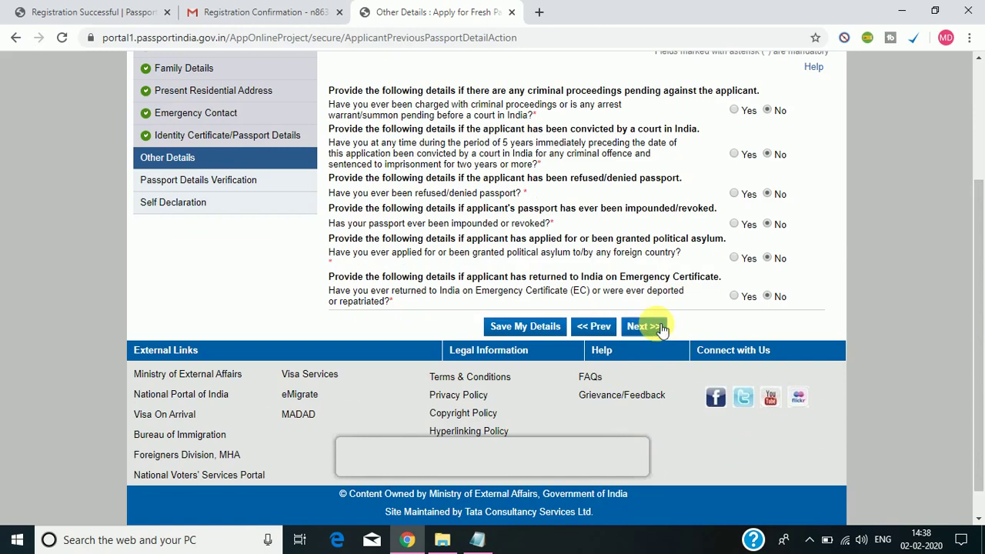
{"action": "left_click", "coordinate": [663, 329]}
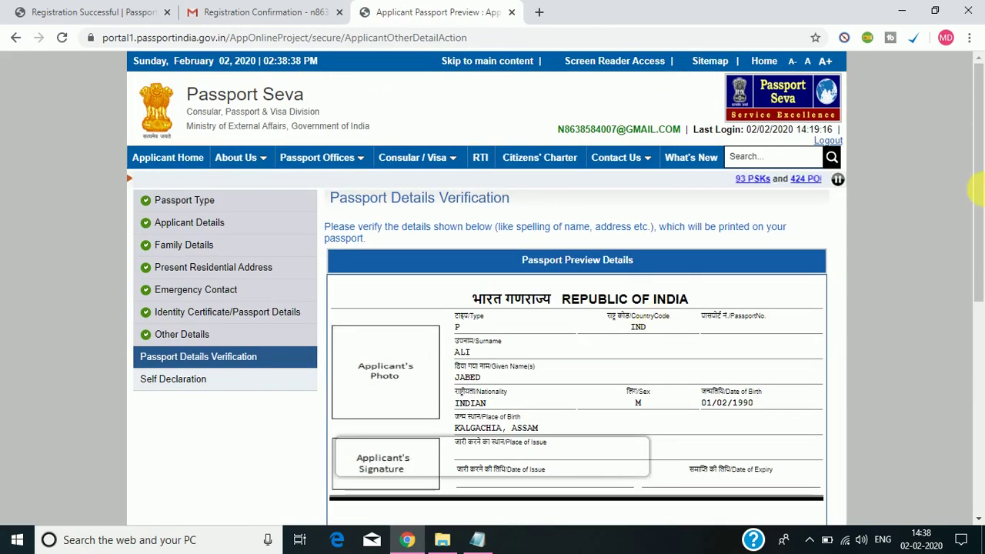
Review the Passport Details Verification preview and proceed to the Self Declaration page.
{"action": "left_click_drag", "start_coordinate": [977, 189], "coordinate": [982, 265]}
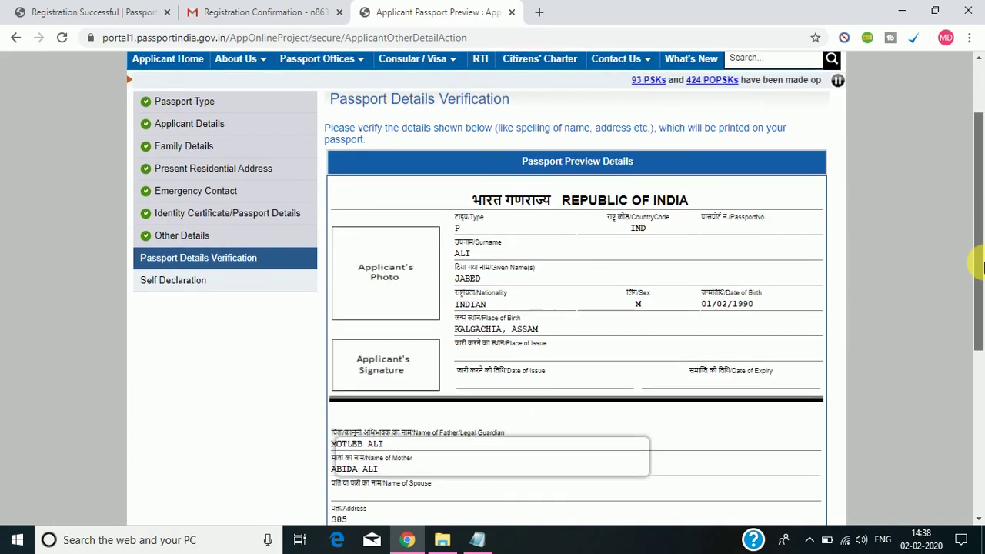
{"action": "scroll", "coordinate": [983, 266], "scroll_direction": "down", "scroll_amount": 1}
{"action": "scroll", "coordinate": [982, 268], "scroll_direction": "down", "scroll_amount": 1}
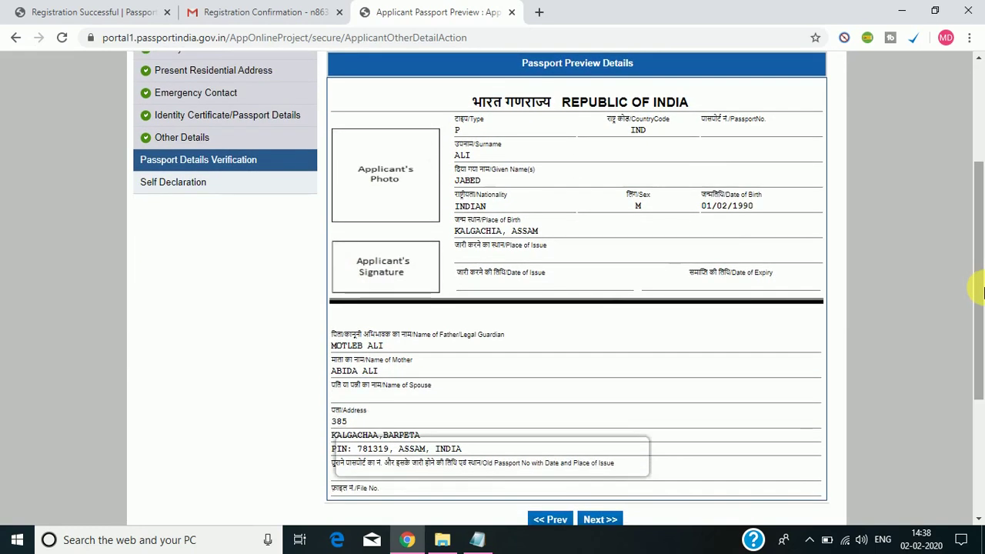
{"action": "scroll", "coordinate": [983, 254], "scroll_direction": "up", "scroll_amount": 1}
{"action": "scroll", "coordinate": [981, 246], "scroll_direction": "up", "scroll_amount": 2}
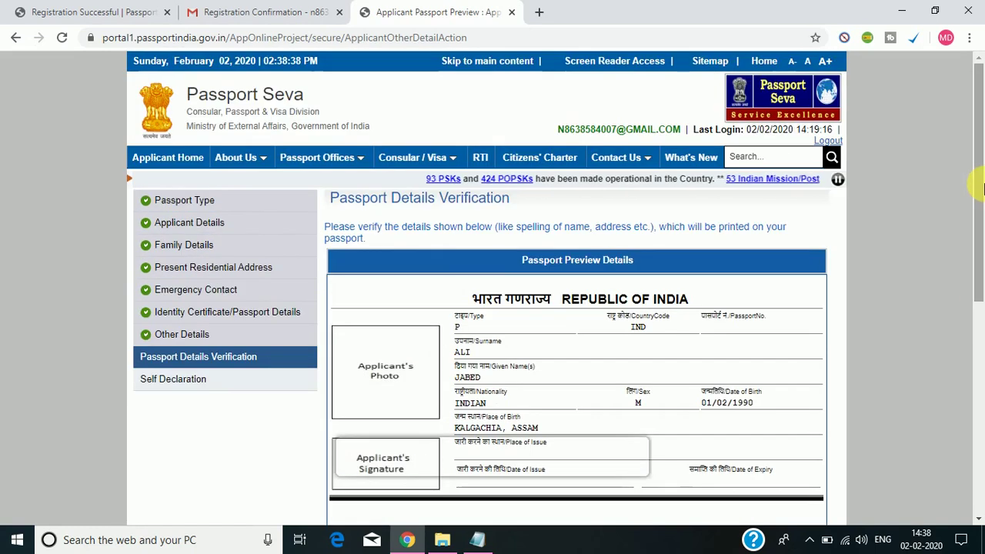
{"action": "scroll", "coordinate": [982, 240], "scroll_direction": "down", "scroll_amount": 2}
{"action": "left_click_drag", "start_coordinate": [982, 241], "coordinate": [983, 261]}
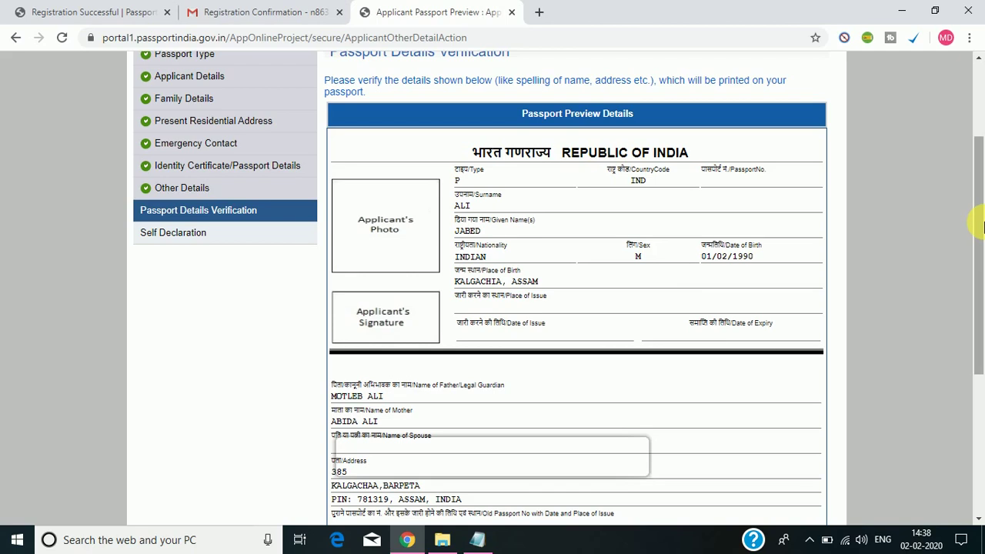
{"action": "left_click_drag", "start_coordinate": [978, 229], "coordinate": [982, 334]}
{"action": "left_click", "coordinate": [600, 382]}
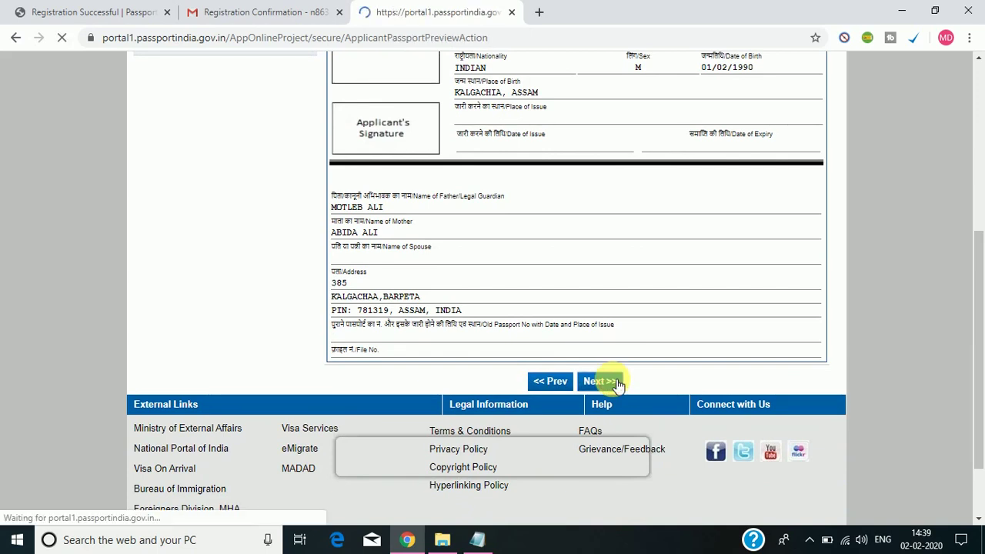
Open the Proof of Birth dropdown on Self Declaration and browse the accepted documents.
{"action": "scroll", "coordinate": [615, 381], "scroll_direction": "down", "scroll_amount": 2}
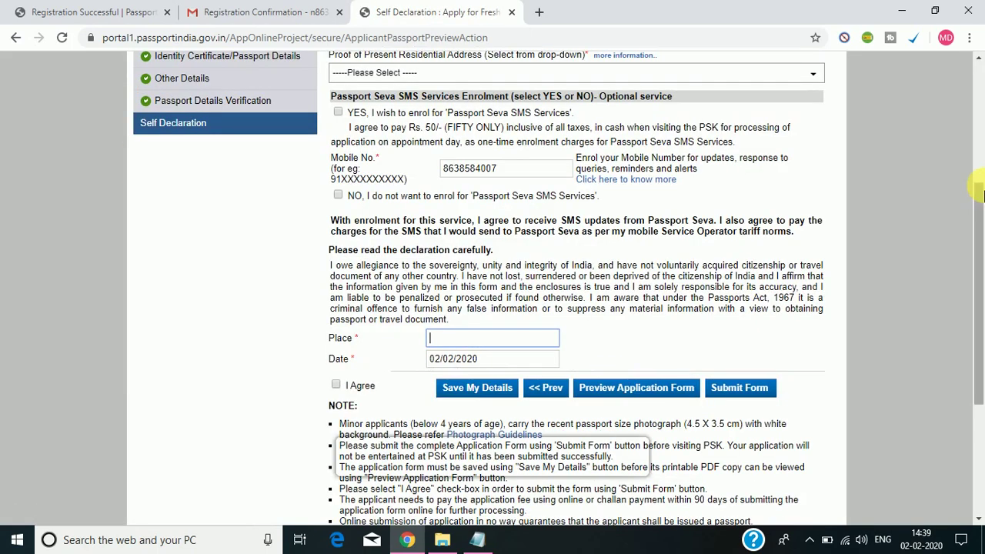
{"action": "left_click_drag", "start_coordinate": [981, 190], "coordinate": [981, 100]}
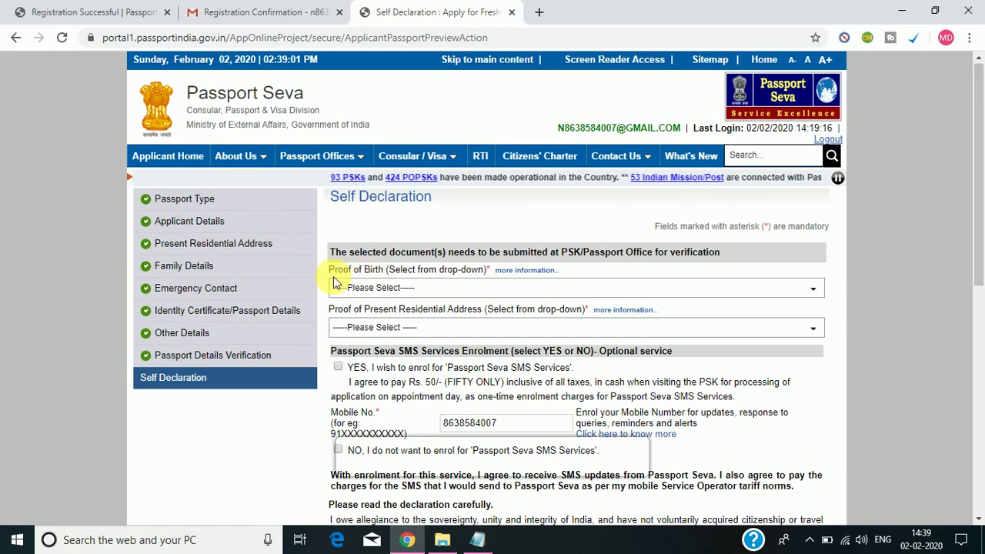
{"action": "left_click", "coordinate": [427, 289]}
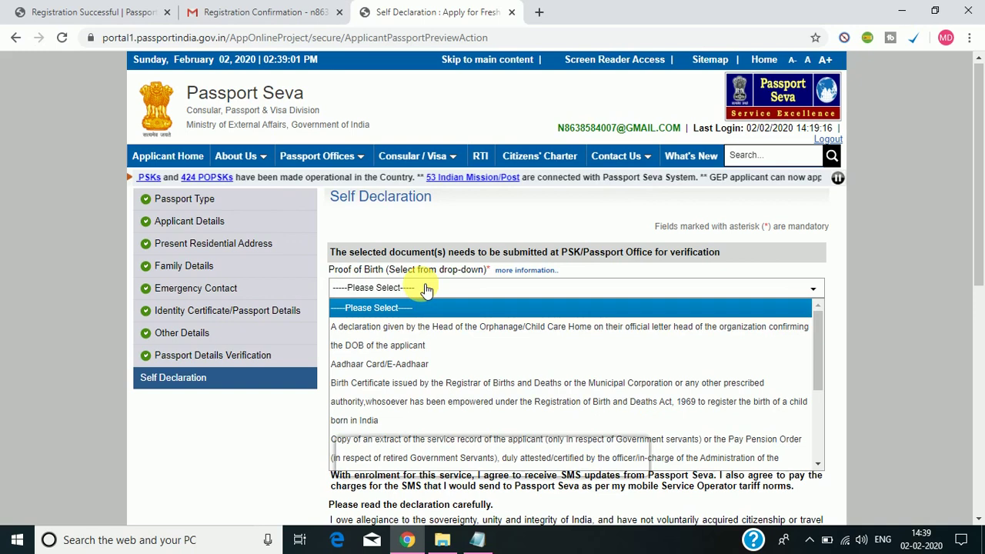
{"action": "left_click", "coordinate": [435, 291]}
{"action": "left_click", "coordinate": [442, 291]}
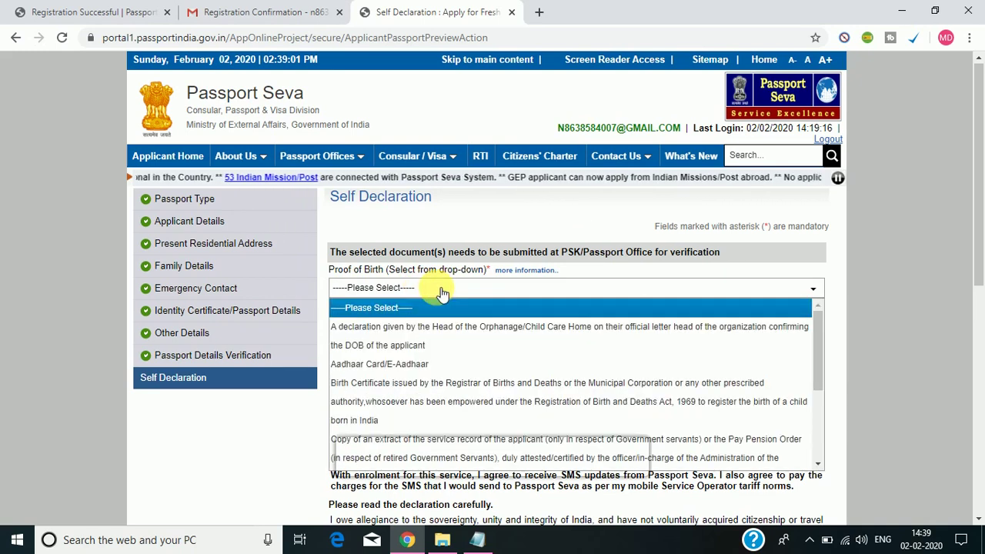
{"action": "left_click_drag", "start_coordinate": [983, 208], "coordinate": [982, 267]}
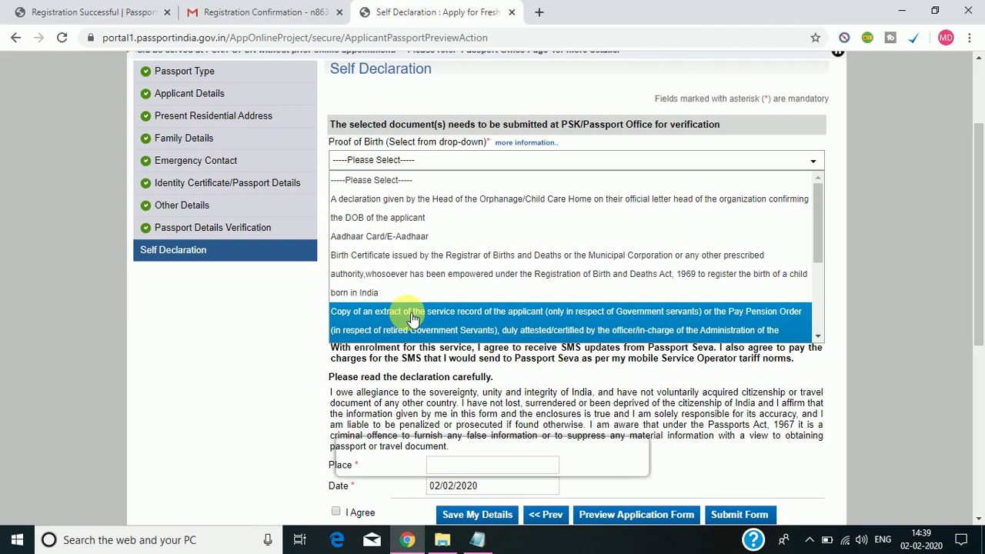
{"action": "left_click_drag", "start_coordinate": [817, 240], "coordinate": [827, 298]}
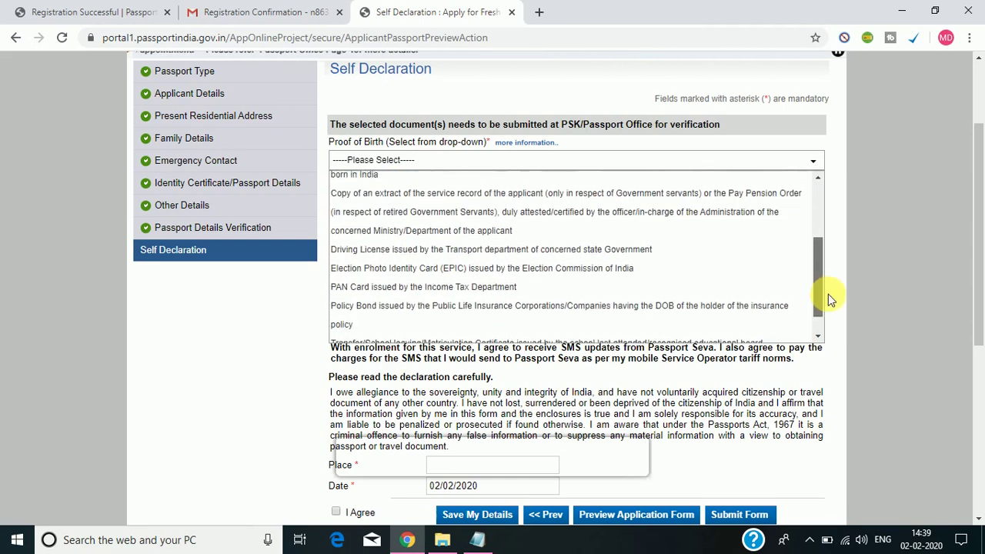